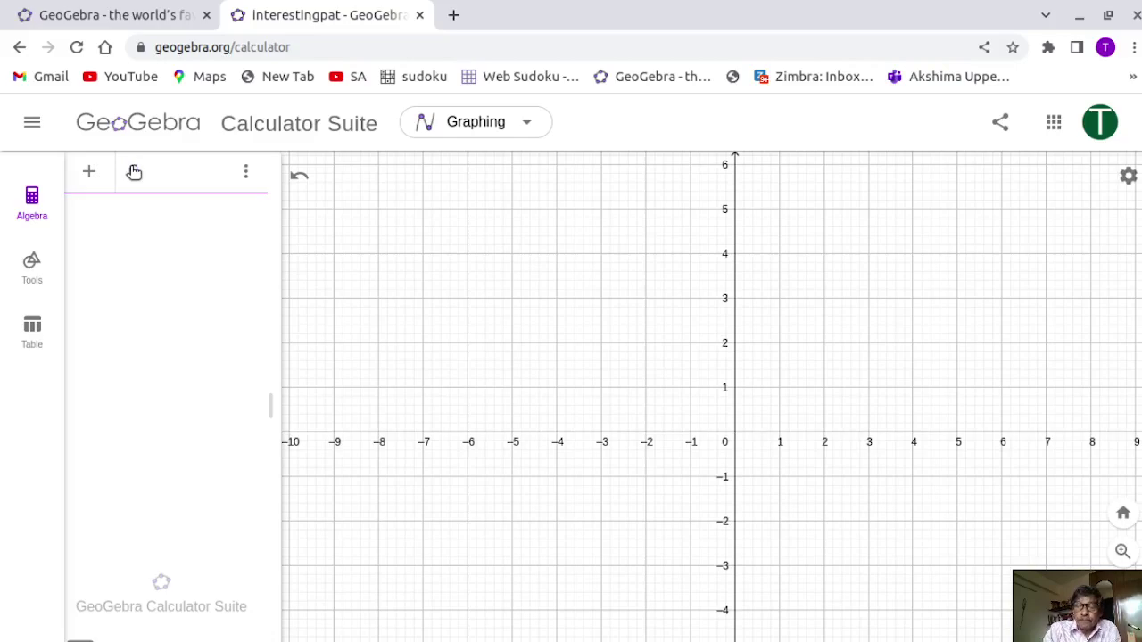
# Create point C at the origin with coordinates (0, 0).
pyautogui.write('f(')
pyautogui.write('0,0')
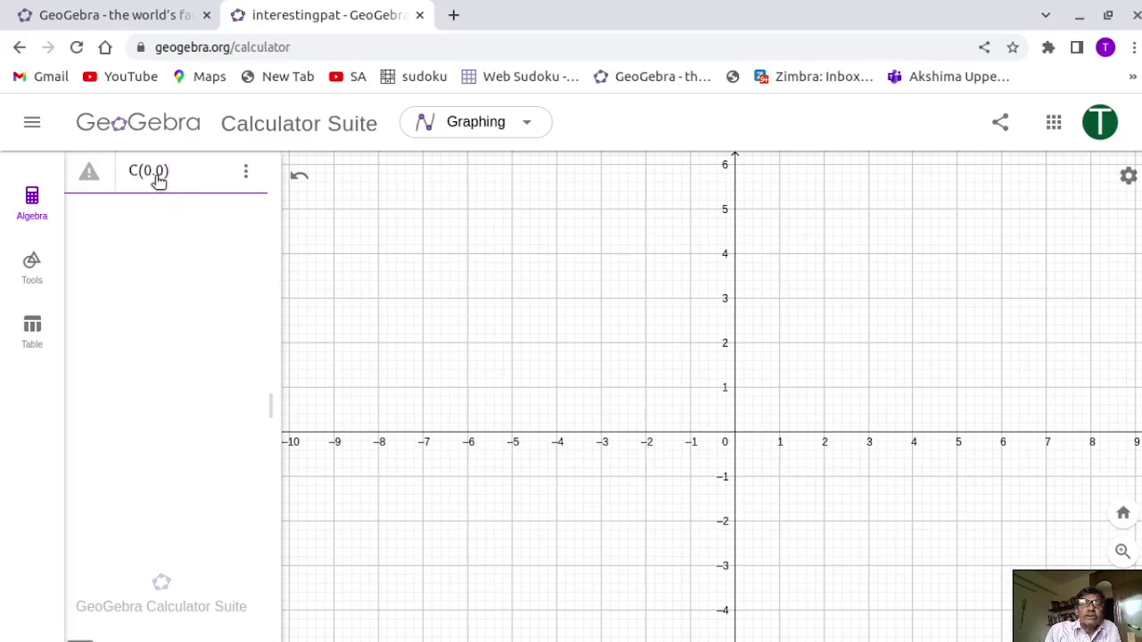
pyautogui.write(')')
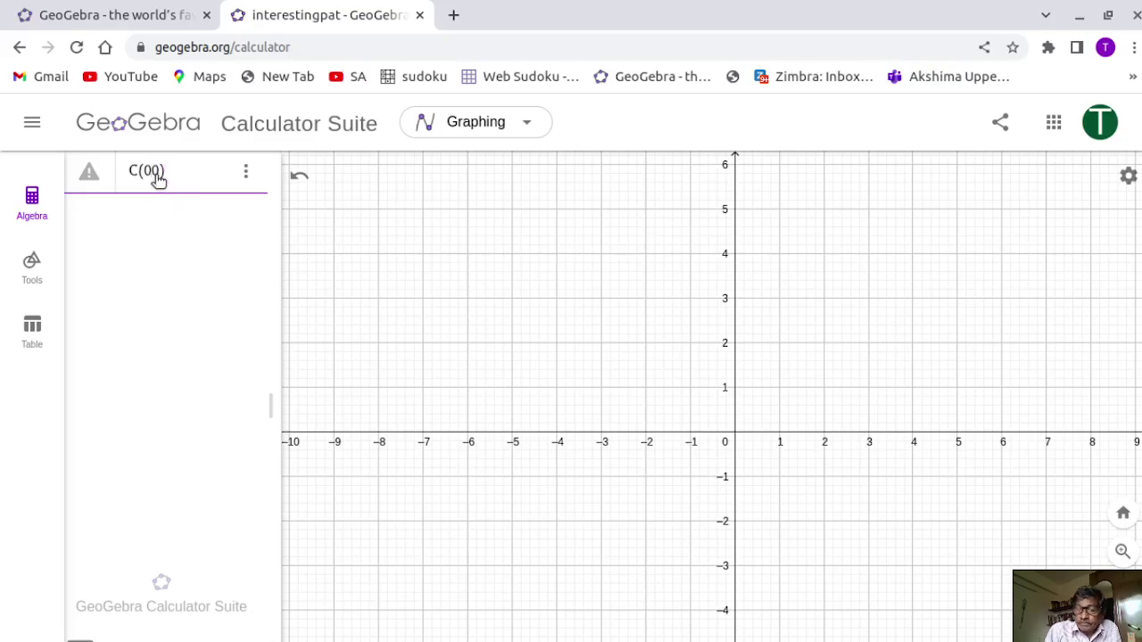
pyautogui.press('Return')
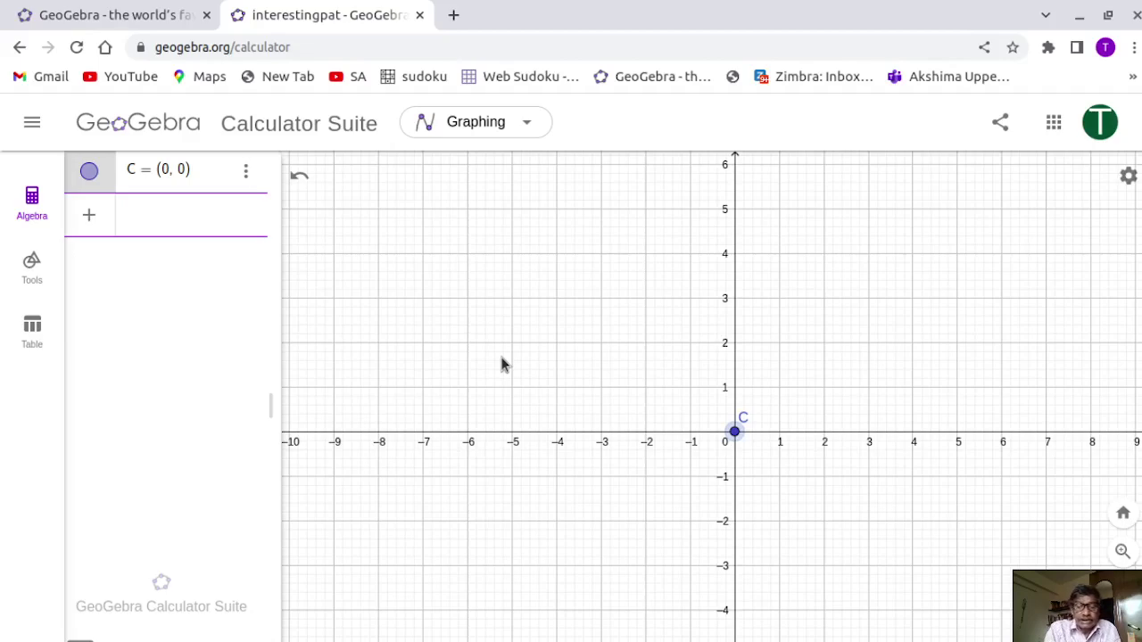
# Create point A on the x-axis with coordinates (4, 0).
pyautogui.write('A')
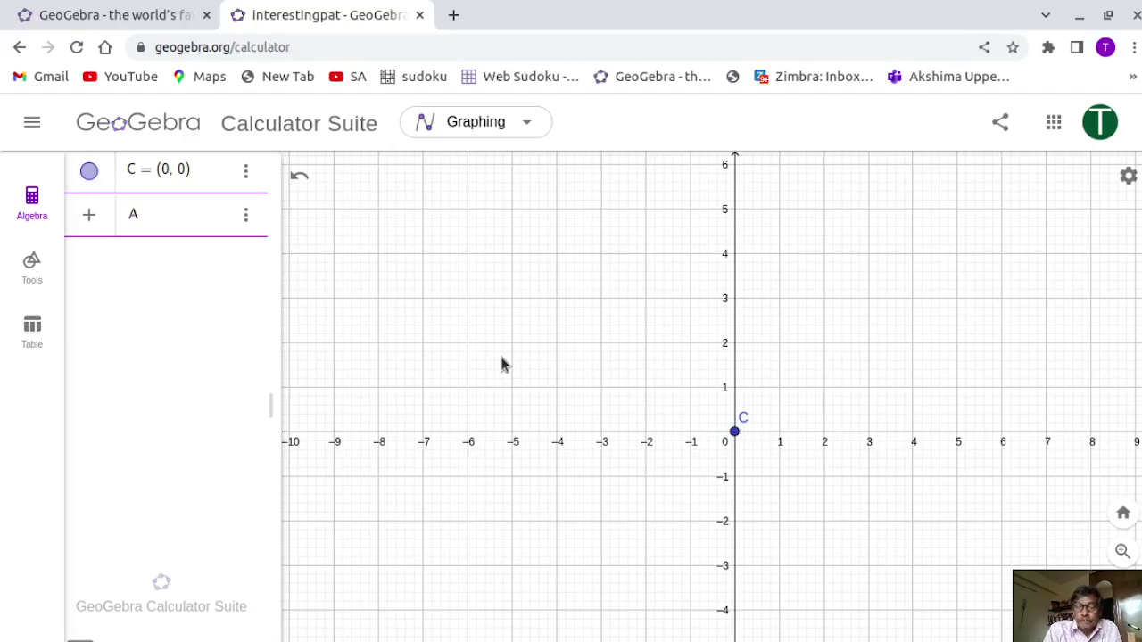
pyautogui.write('(')
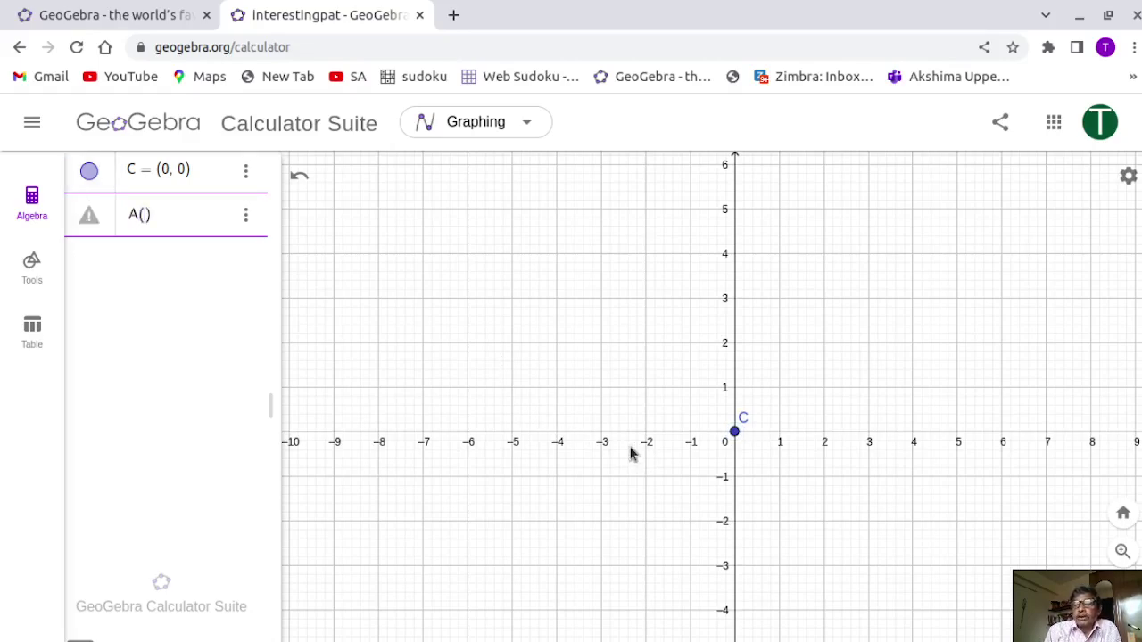
pyautogui.write('(')
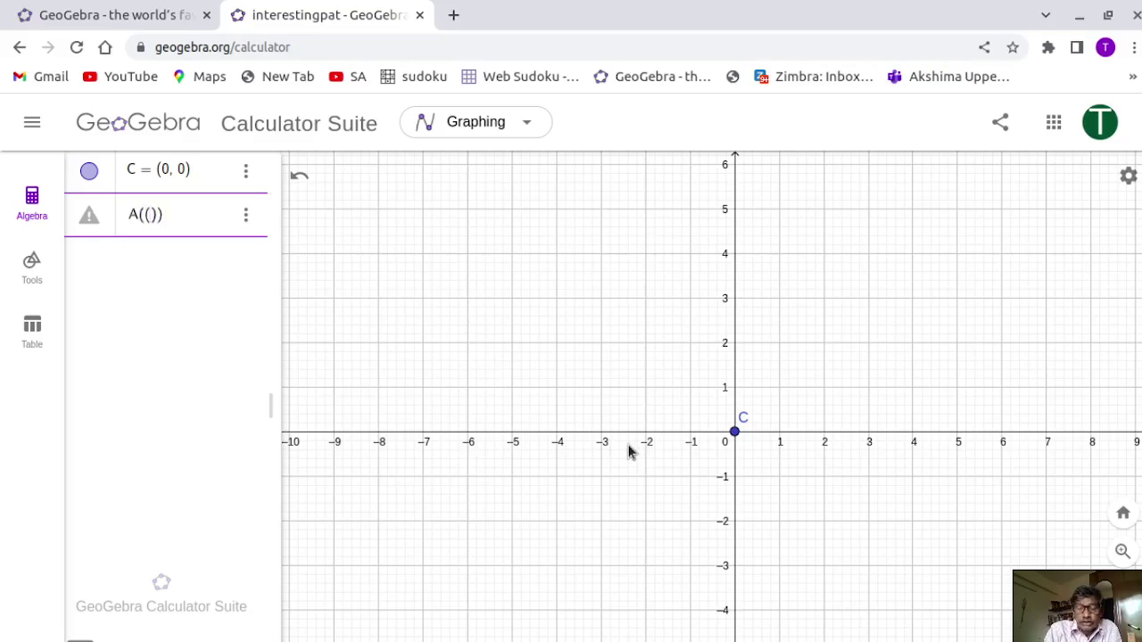
pyautogui.write('4, ')
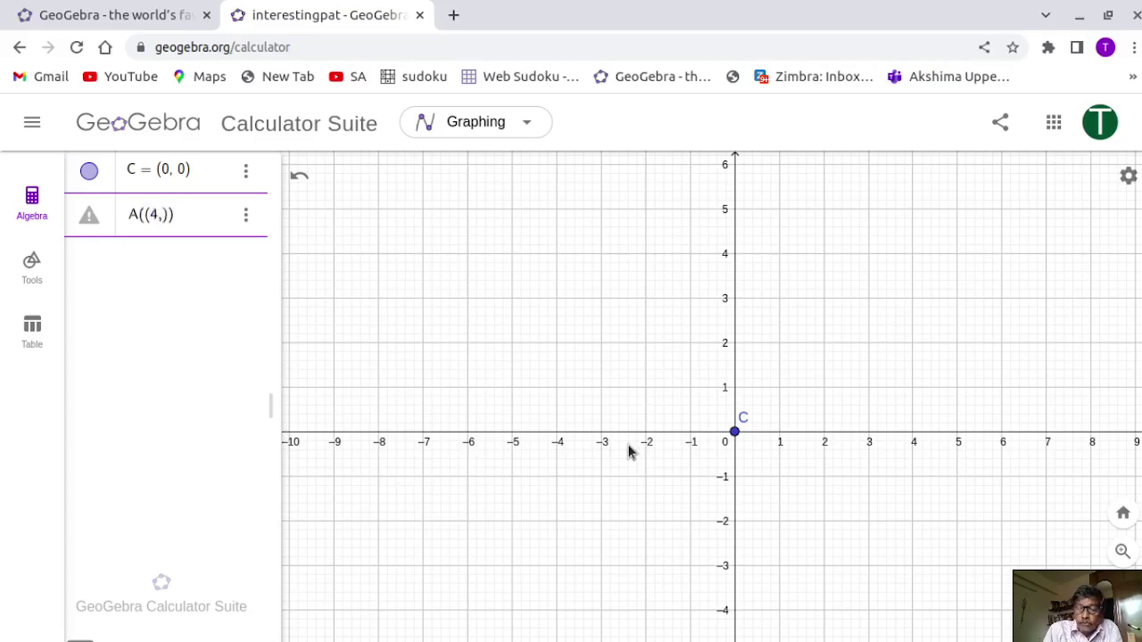
pyautogui.write('0')
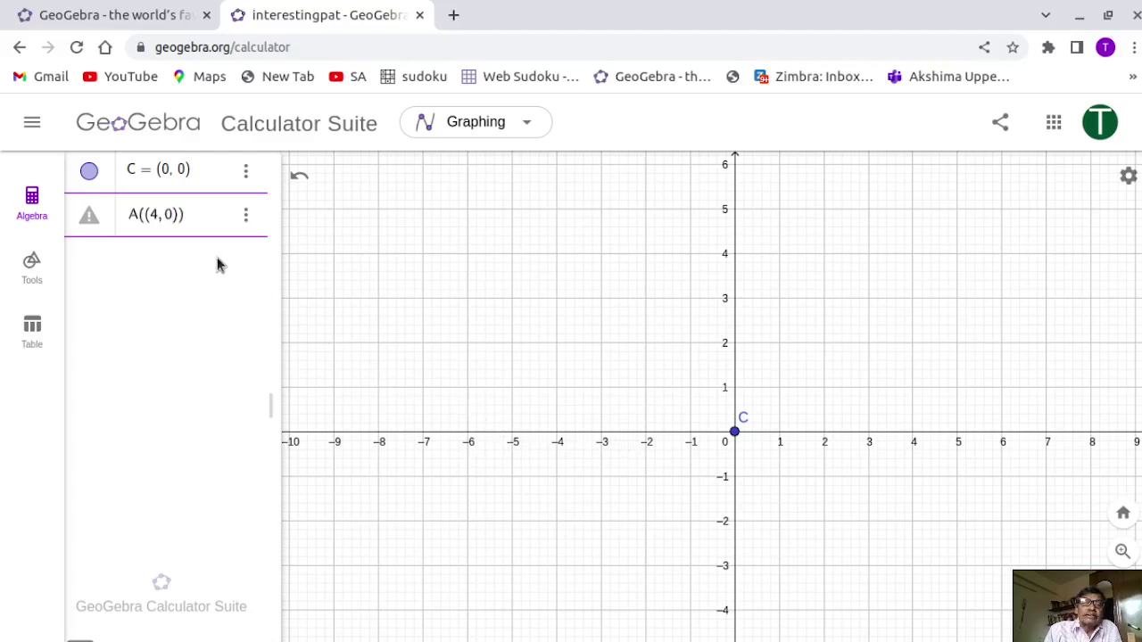
pyautogui.press('BackSpace')
pyautogui.press('BackSpace')
pyautogui.press('BackSpace')
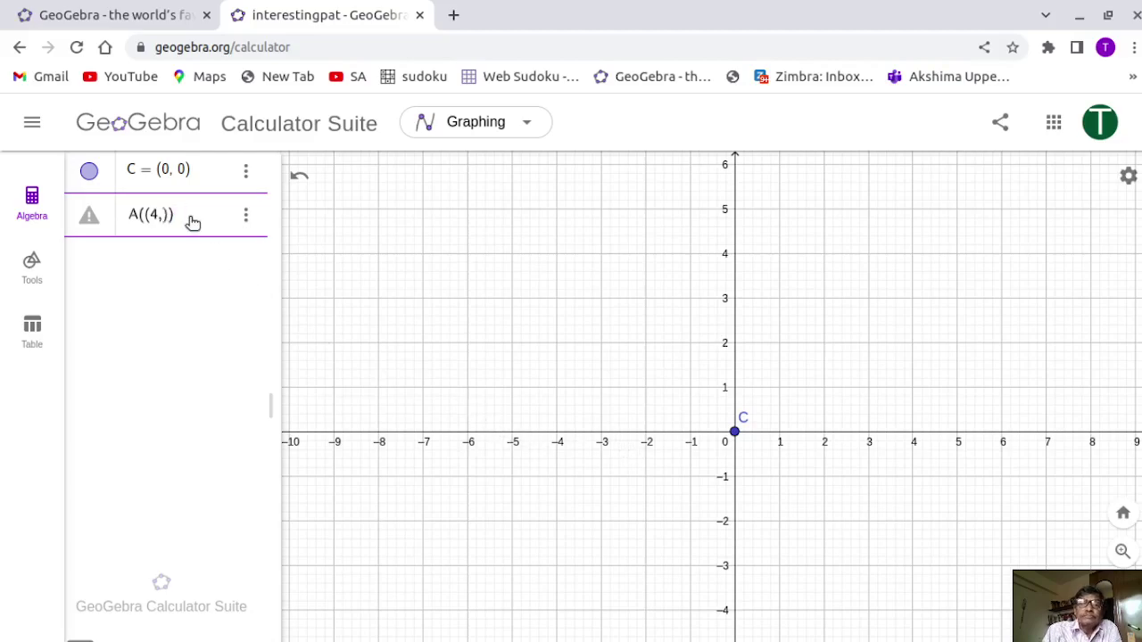
pyautogui.press('BackSpace')
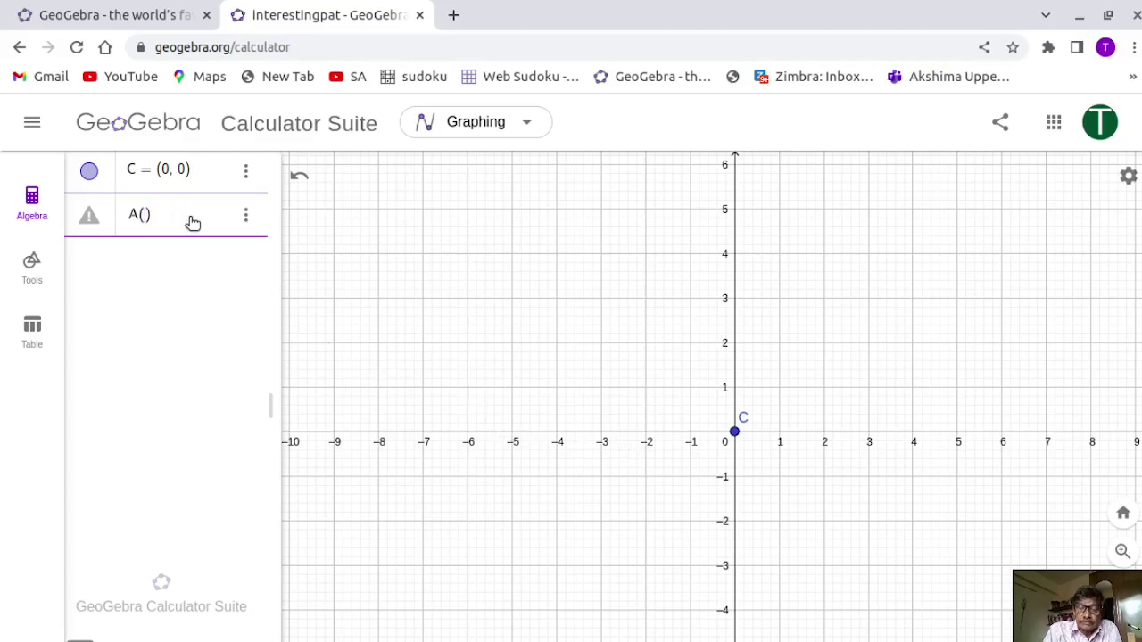
pyautogui.write('4, ')
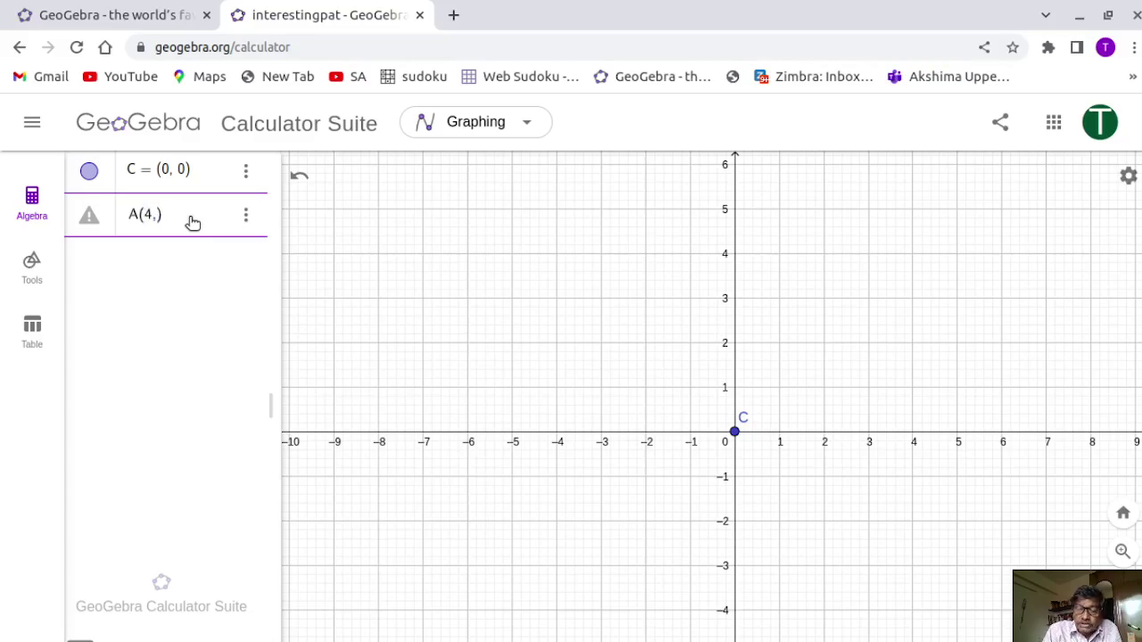
pyautogui.write('0')
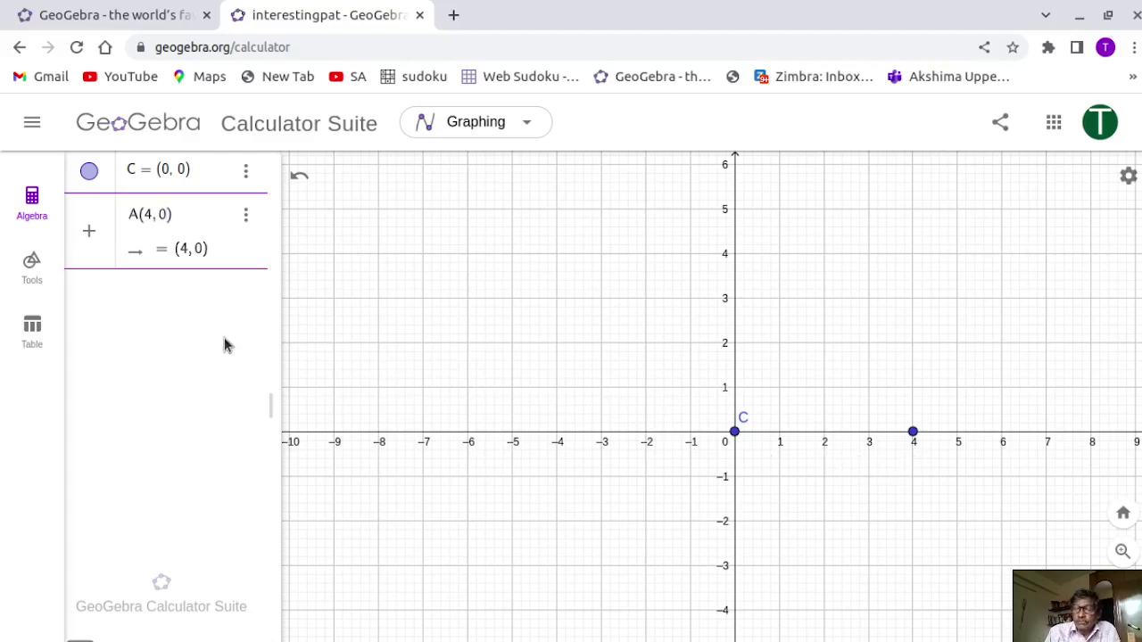
pyautogui.press('Return')
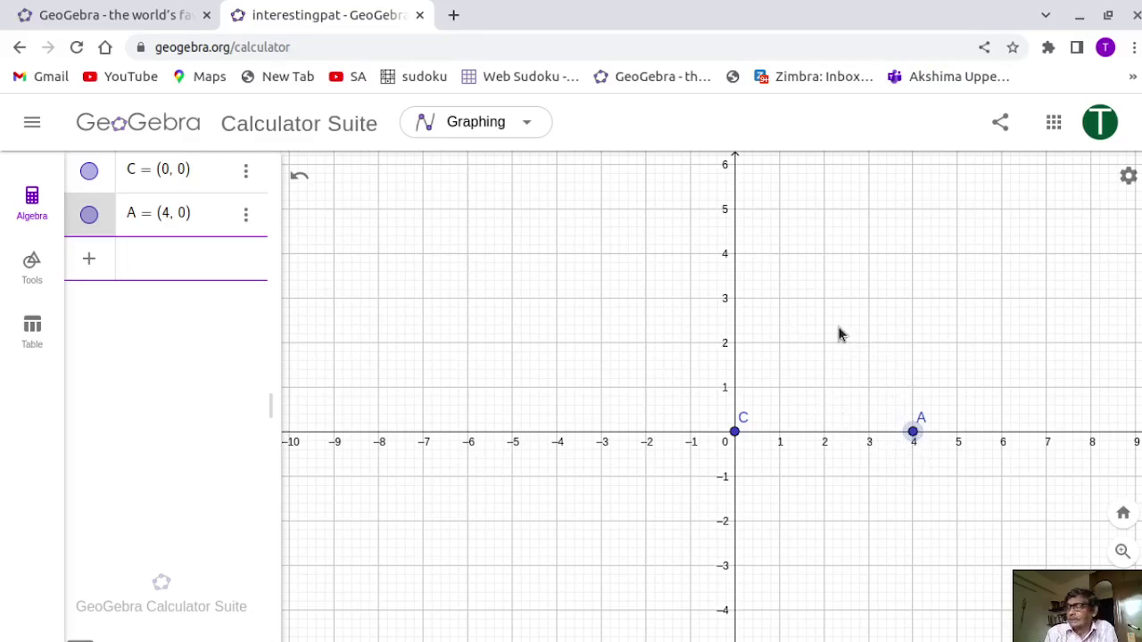
# Rotate point A by pi/6 about point C using the Rotate command.
pyautogui.click(133, 258)
pyautogui.write('Rotate')
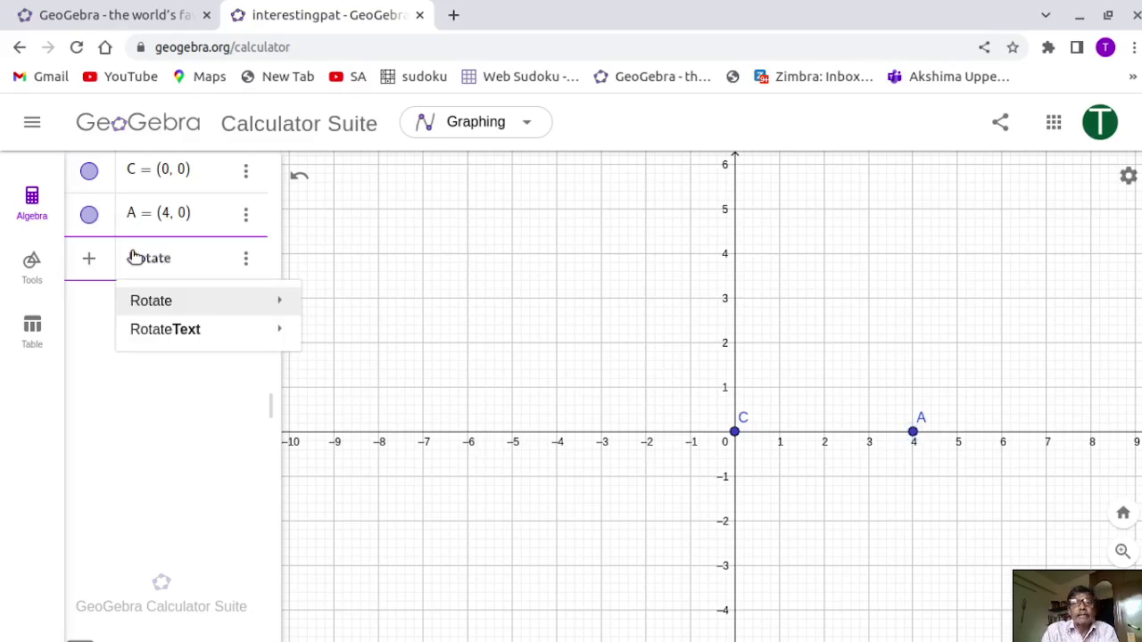
pyautogui.write('(')
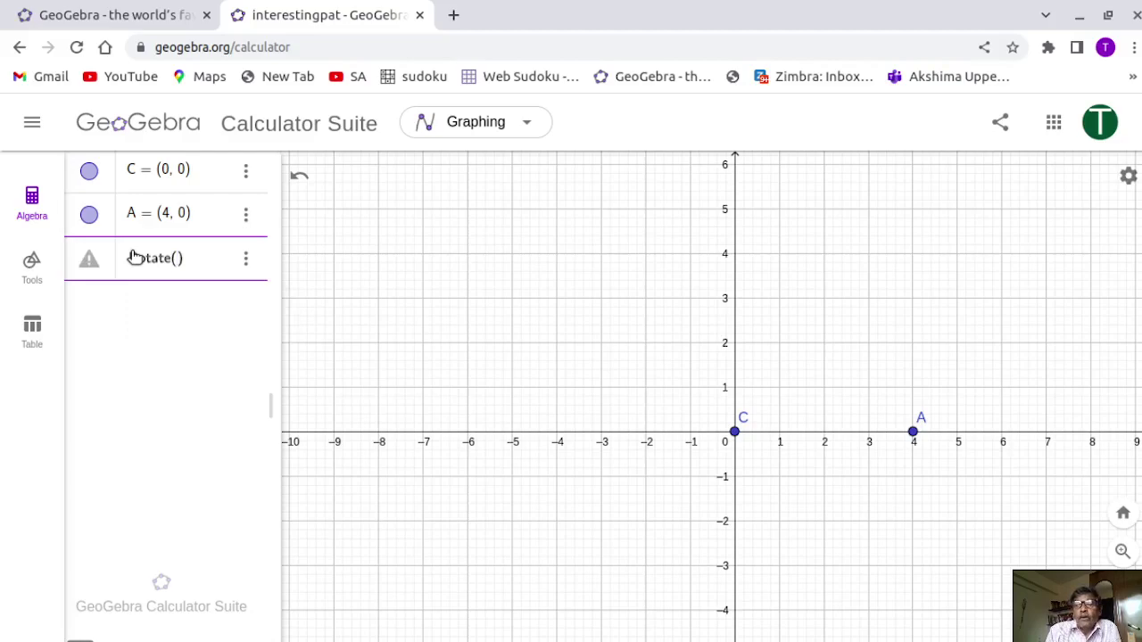
pyautogui.write('A')
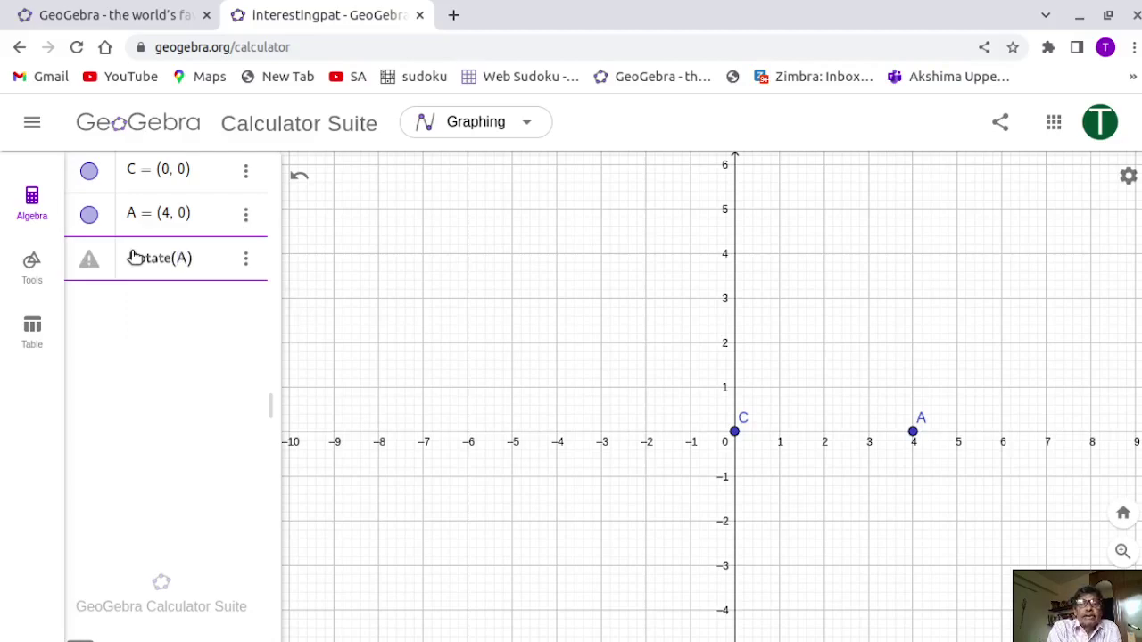
pyautogui.write(', ')
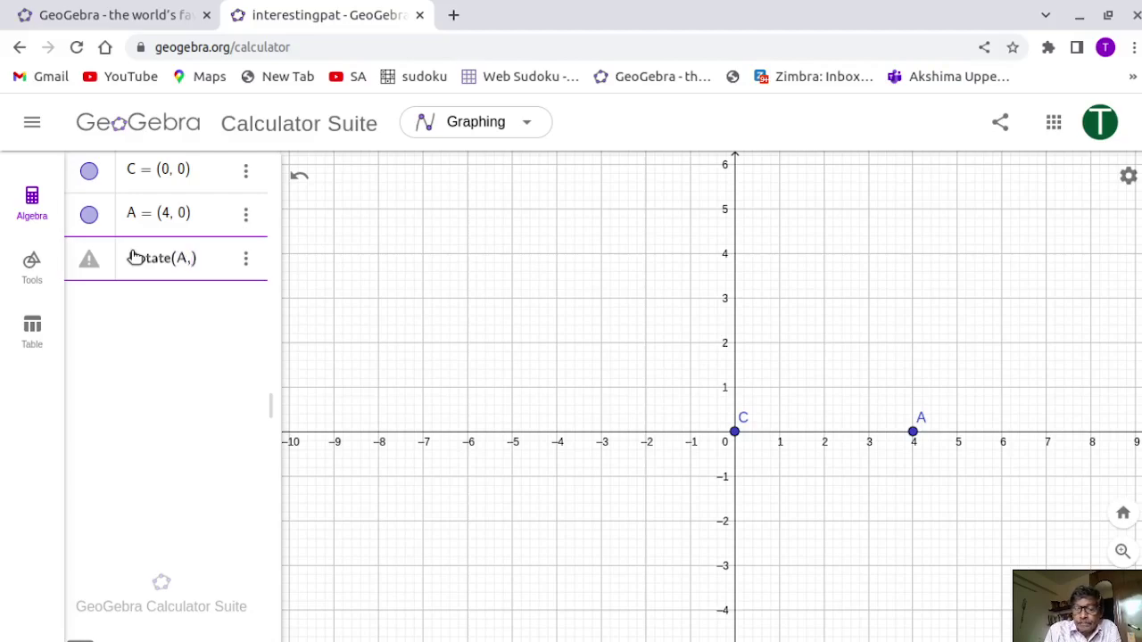
pyautogui.write('pi')
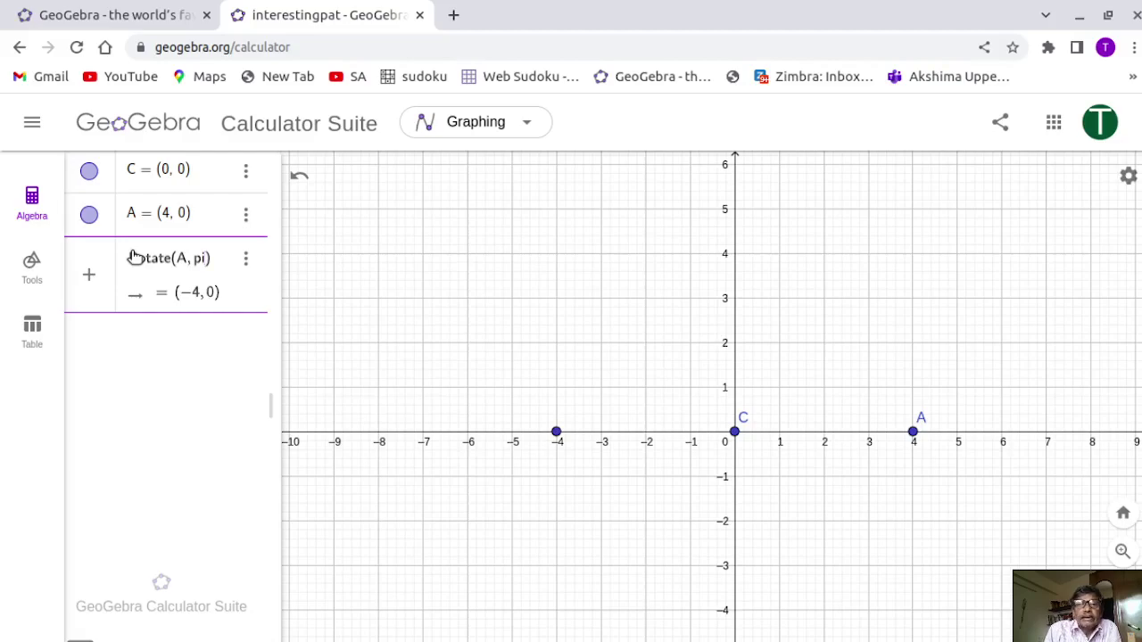
pyautogui.write('/')
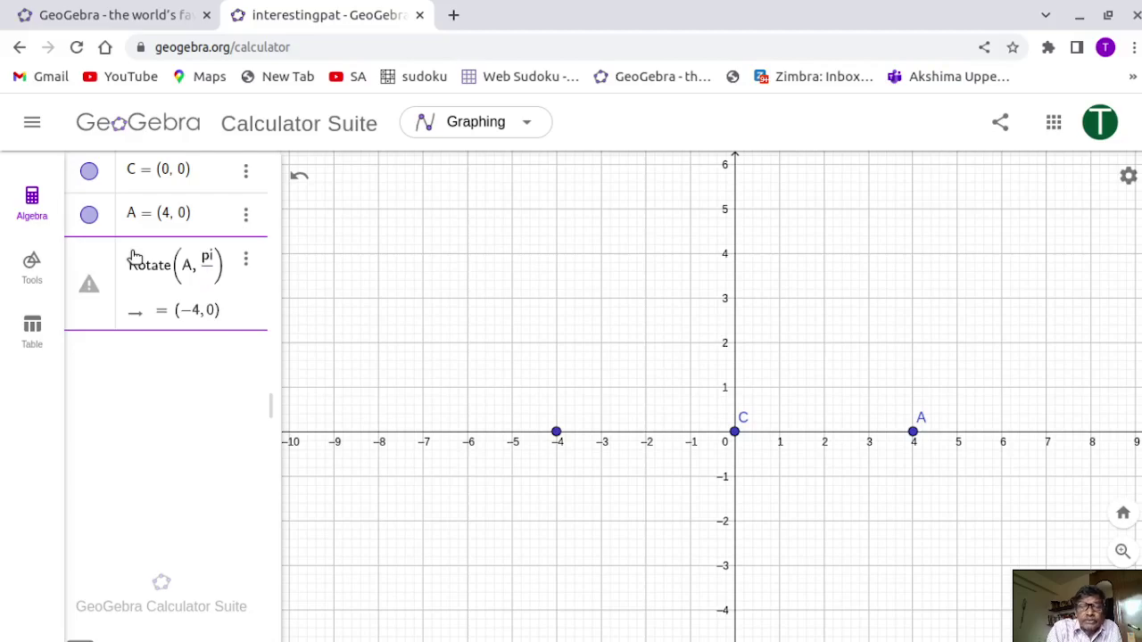
pyautogui.write('6')
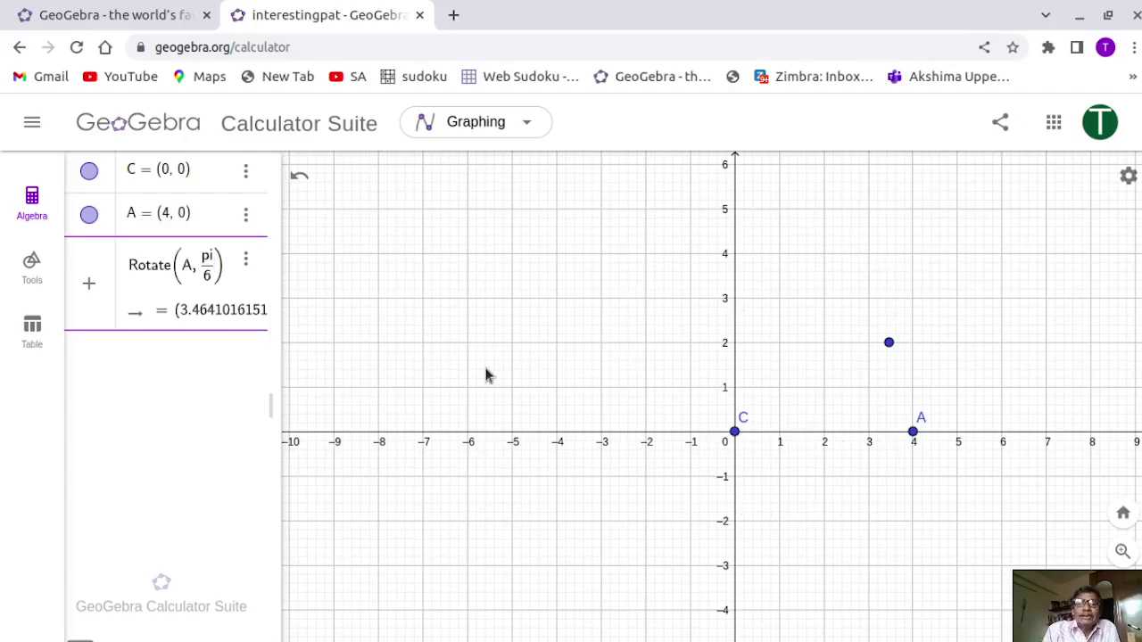
pyautogui.write(', c')
pyautogui.press('BackSpace')
pyautogui.write('C')
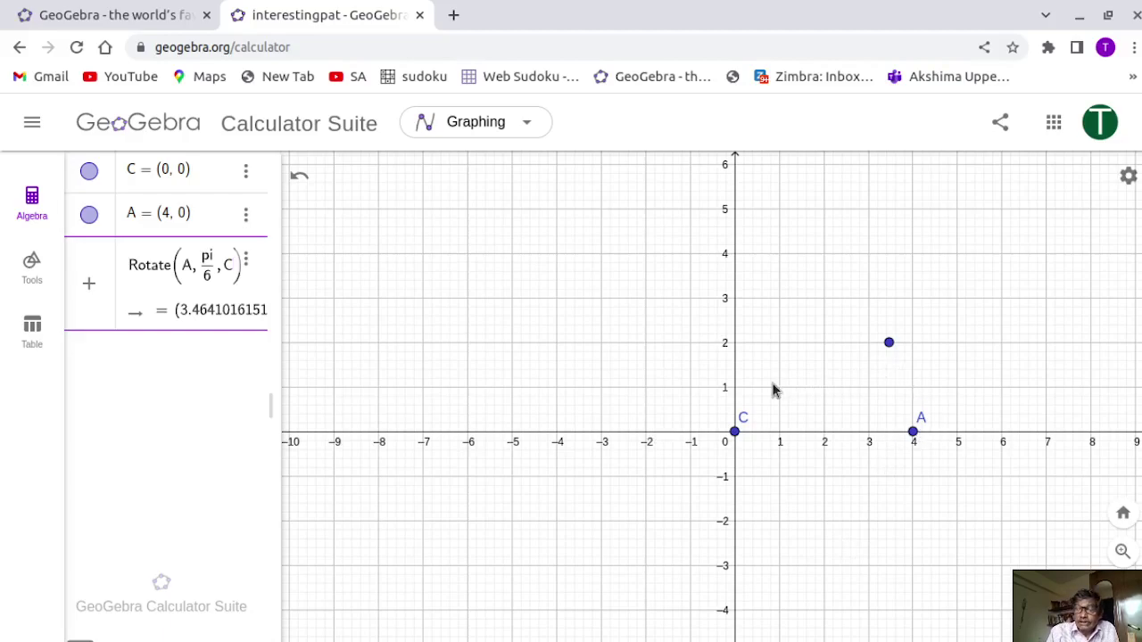
pyautogui.press('Return')
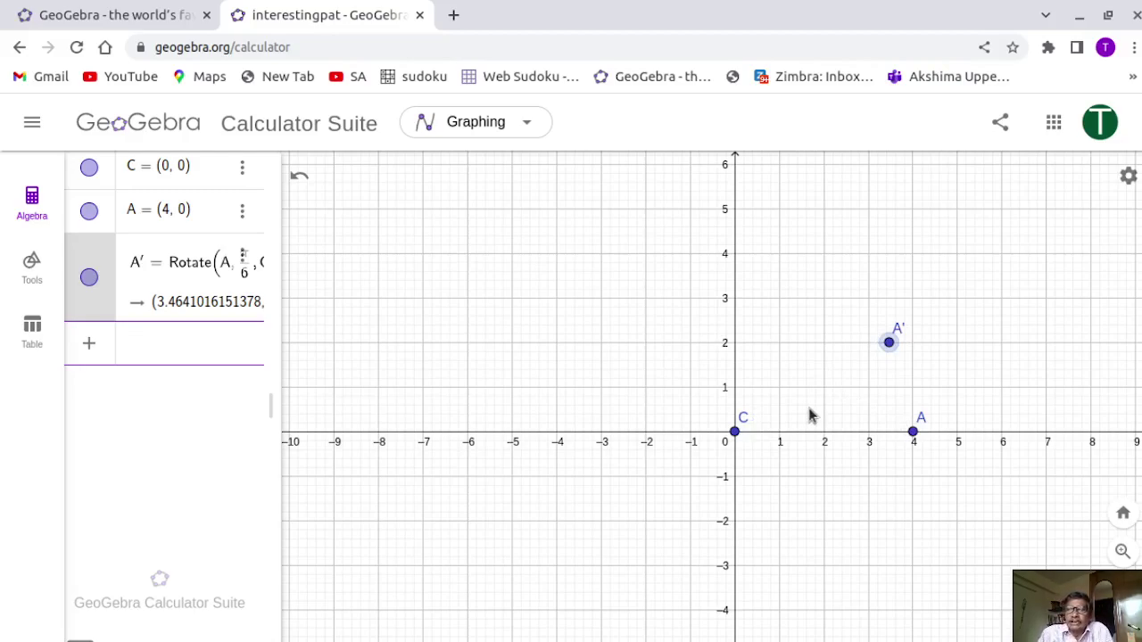
# Hide the rotated point A′ in the graph and widen the Algebra view to fit its full Rotate definition.
pyautogui.moveTo(810, 416); pyautogui.dragTo(694, 382)
pyautogui.scroll(-3, 718, 386)
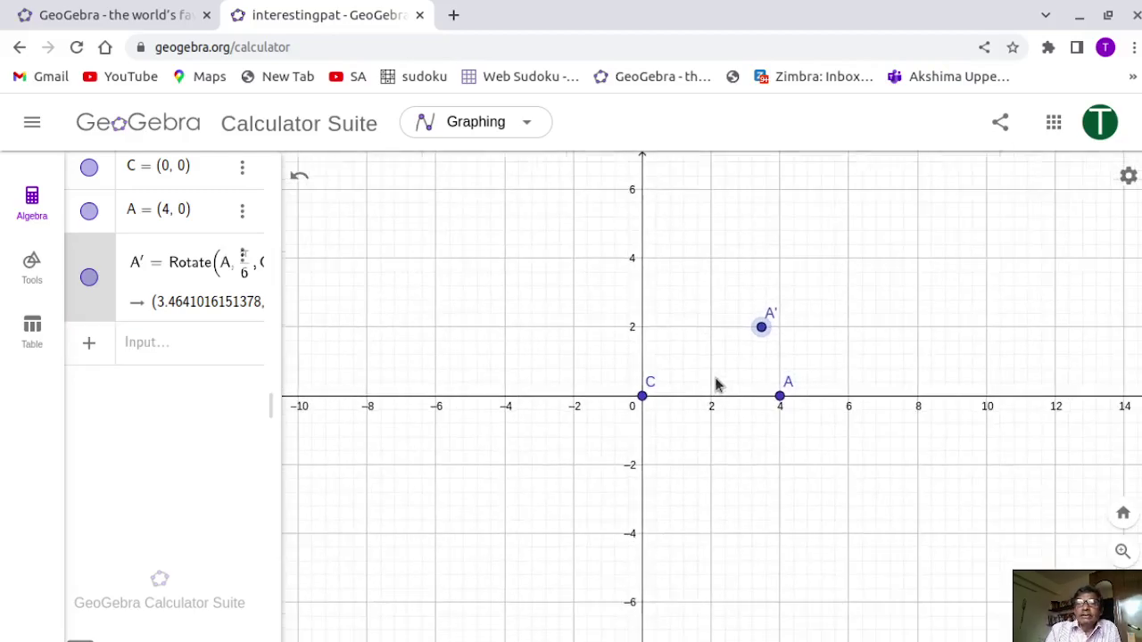
pyautogui.scroll(6, 716, 384)
pyautogui.scroll(-3, 716, 385)
pyautogui.scroll(-2, 719, 385)
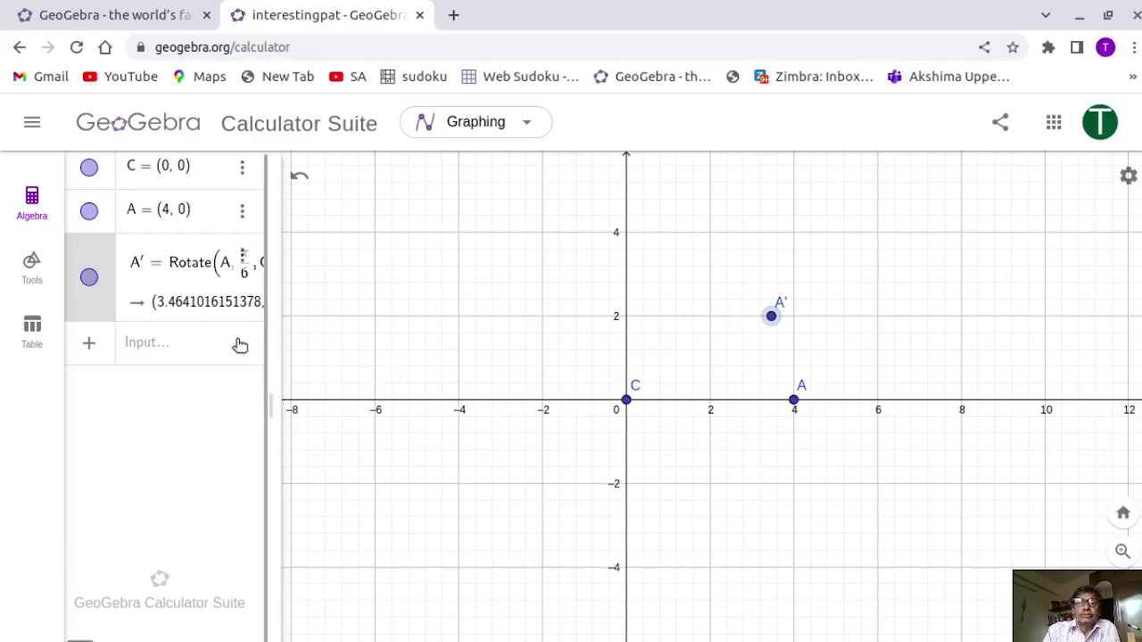
pyautogui.click(89, 279)
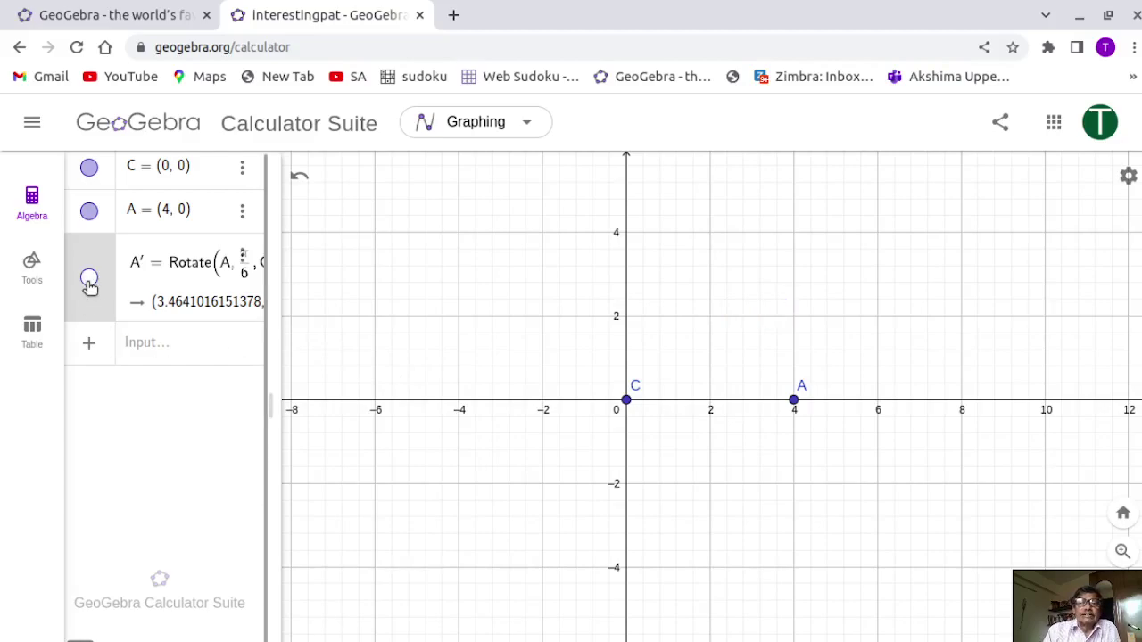
pyautogui.click(163, 350)
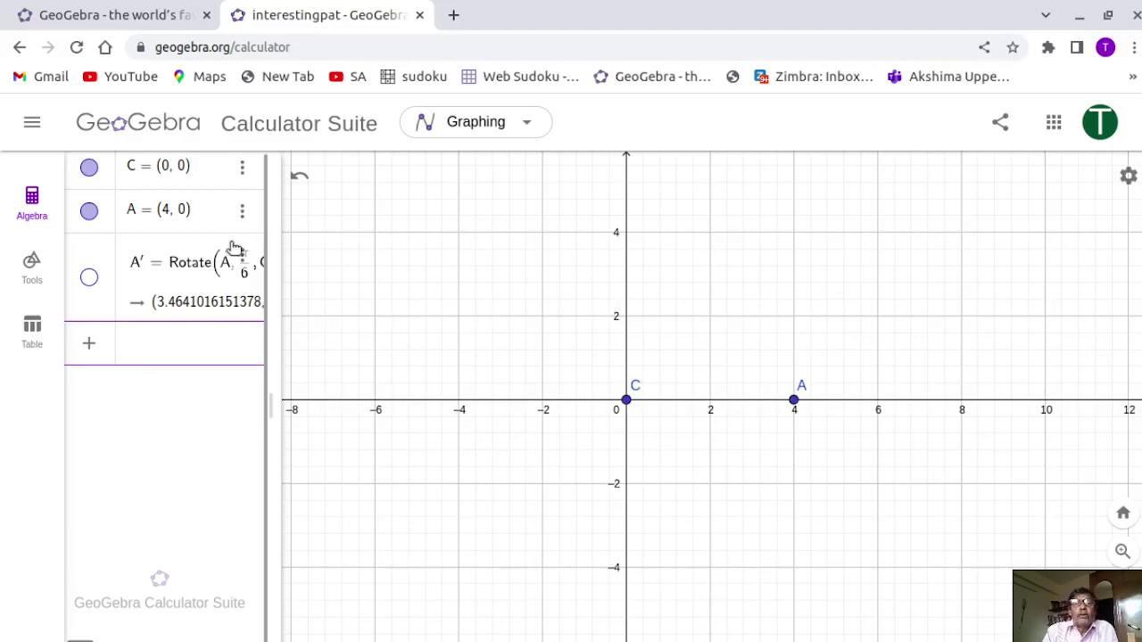
pyautogui.moveTo(270, 202); pyautogui.dragTo(377, 208)
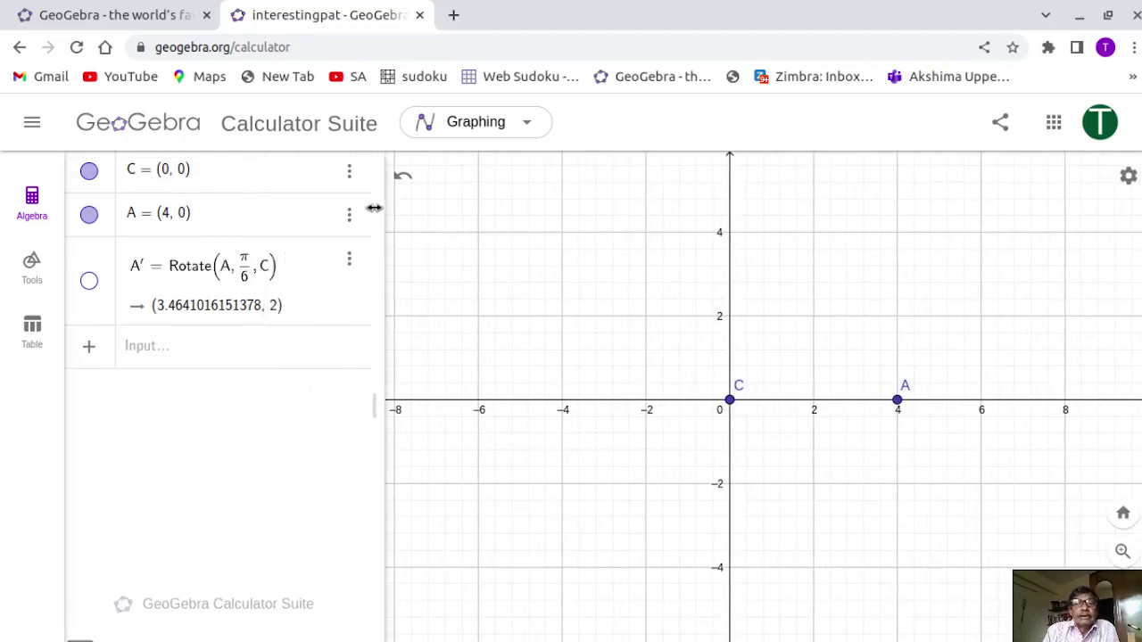
# Create a number slider named a below the rotated point's definition.
pyautogui.click(135, 353)
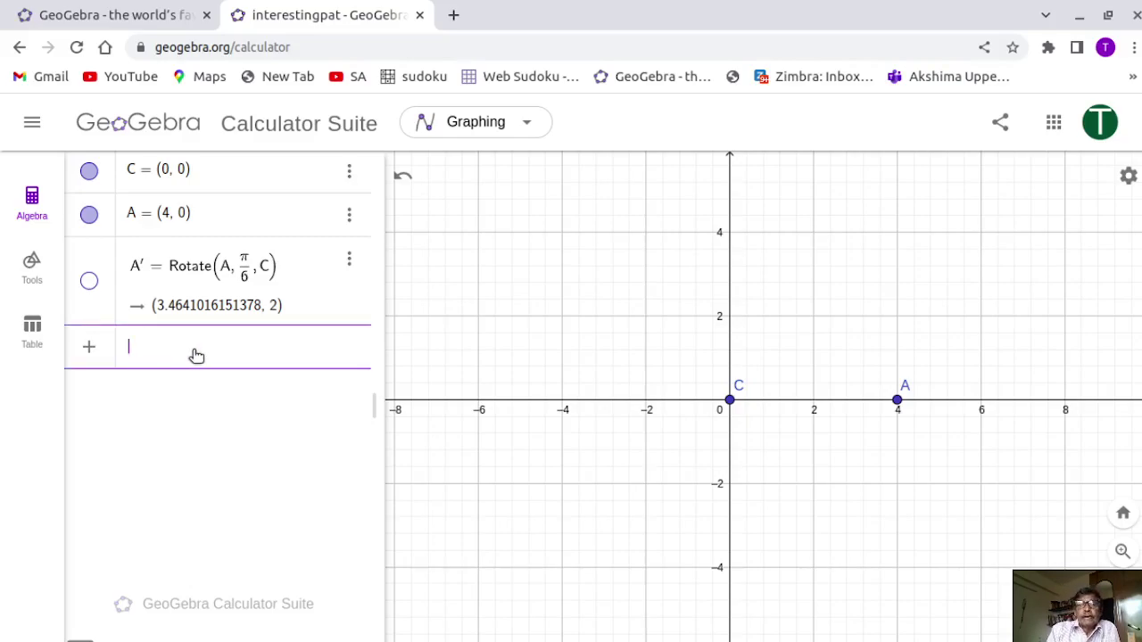
pyautogui.write('a')
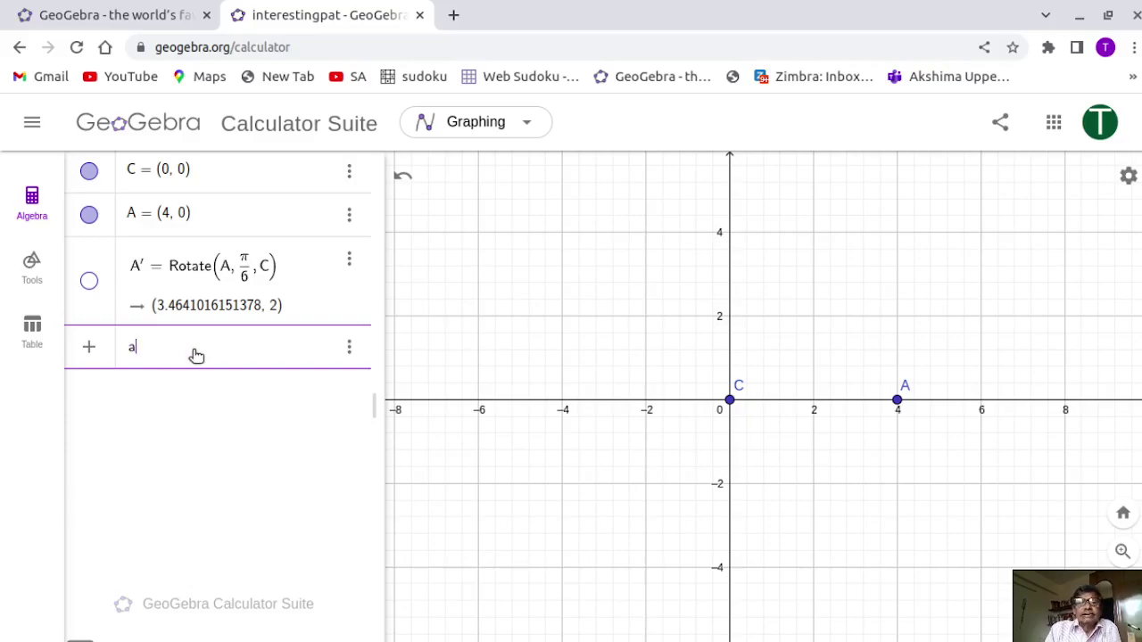
pyautogui.press('Return')
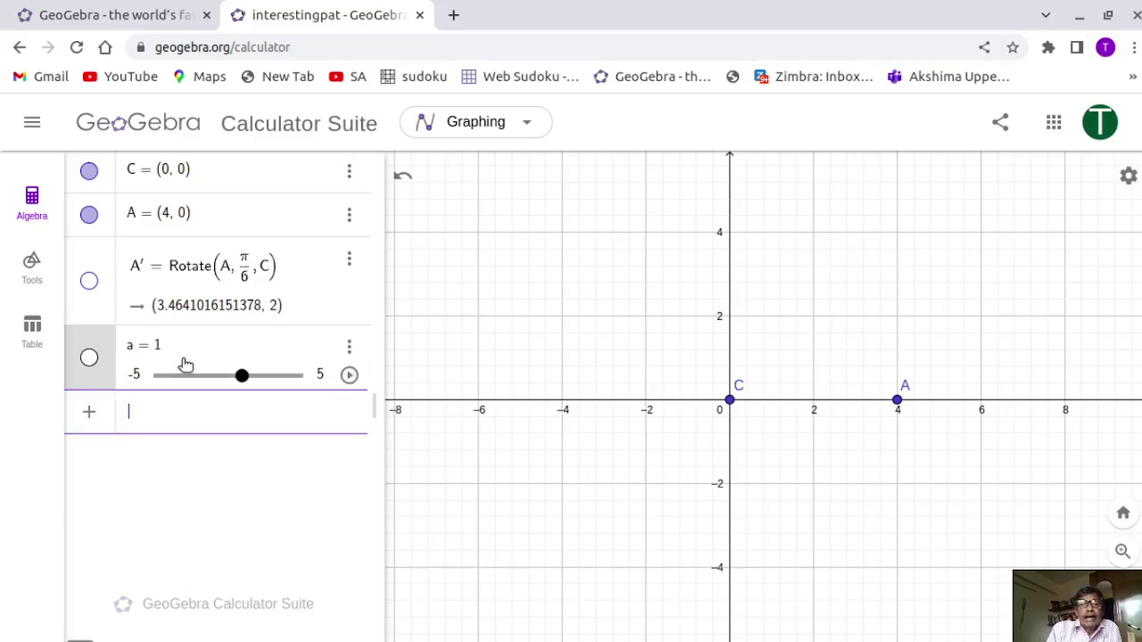
# Set the minimum of slider a to 1 in its slider settings.
pyautogui.click(349, 346)
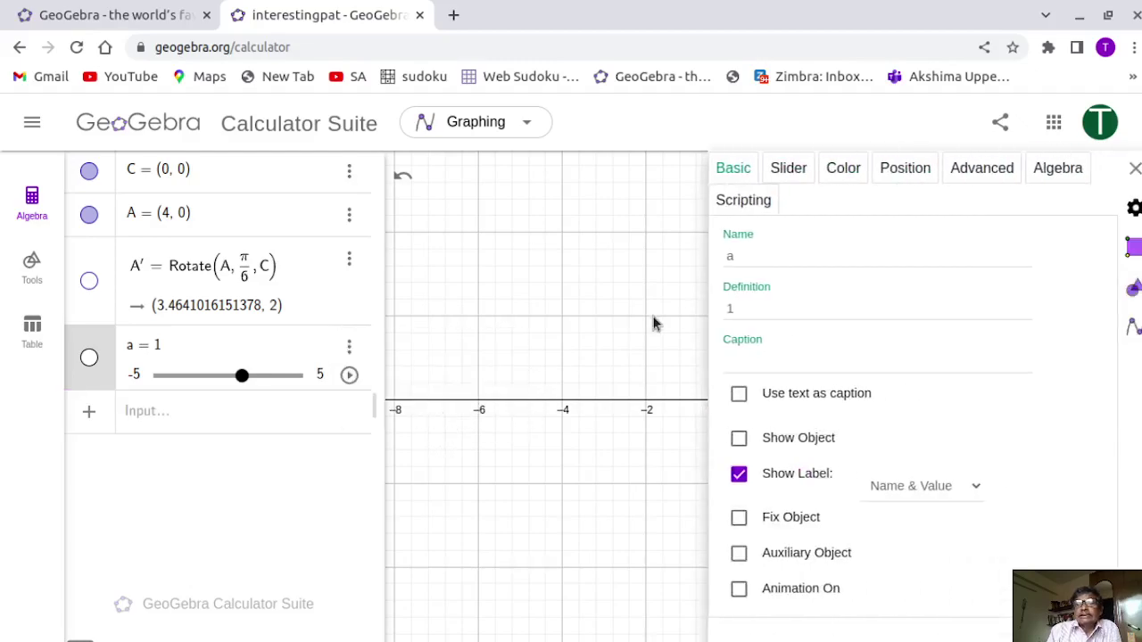
pyautogui.click(789, 169)
pyautogui.click(746, 247)
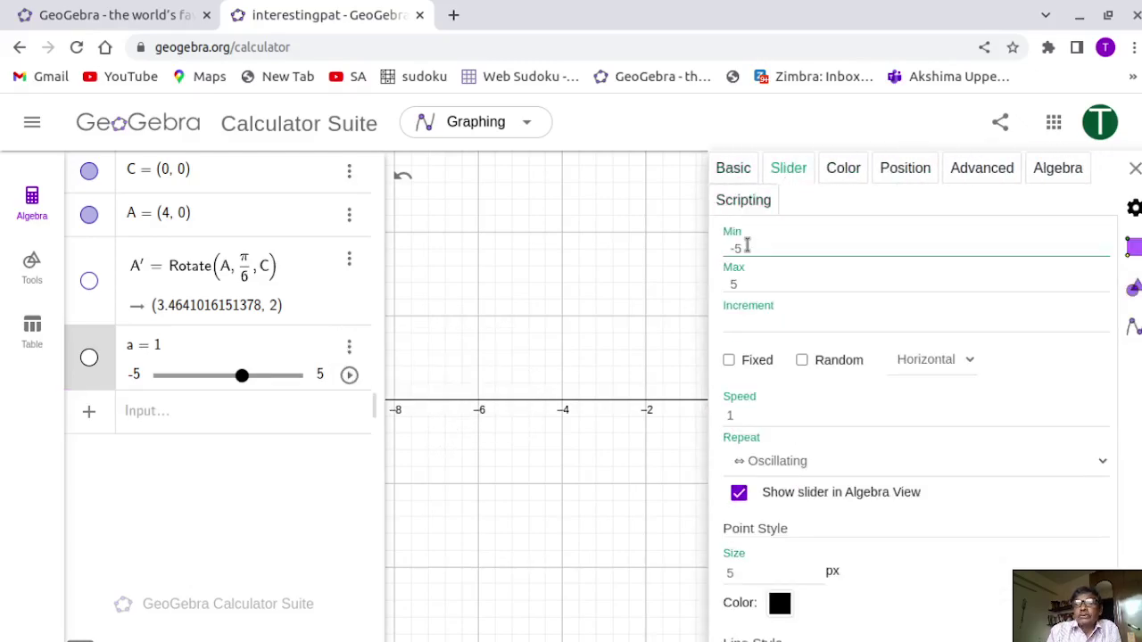
pyautogui.moveTo(743, 247); pyautogui.dragTo(727, 247)
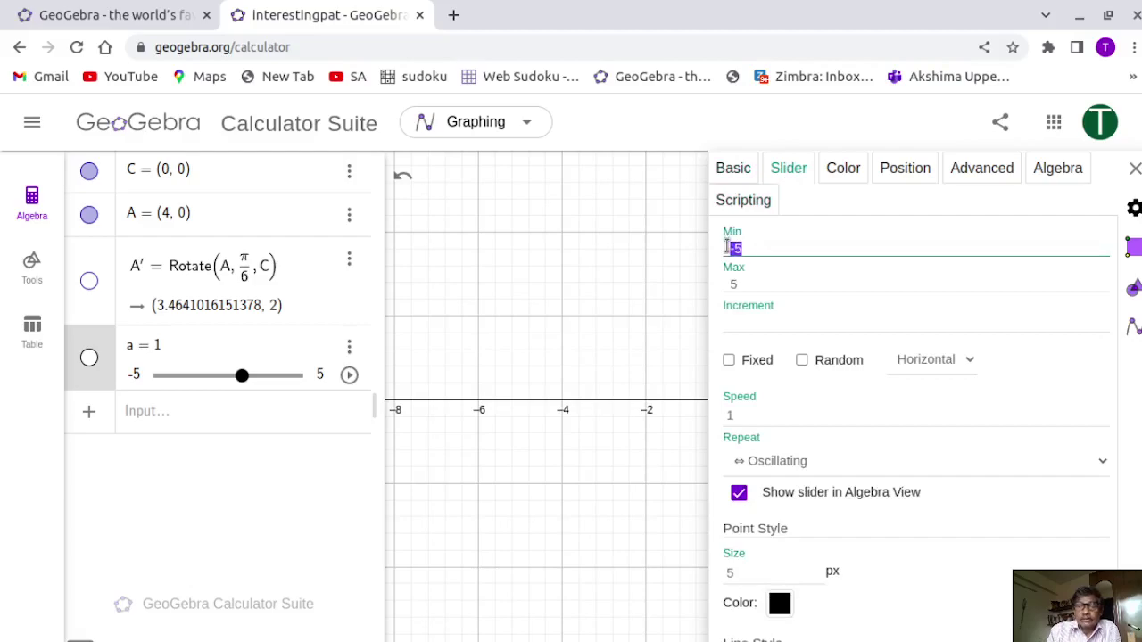
pyautogui.write('1')
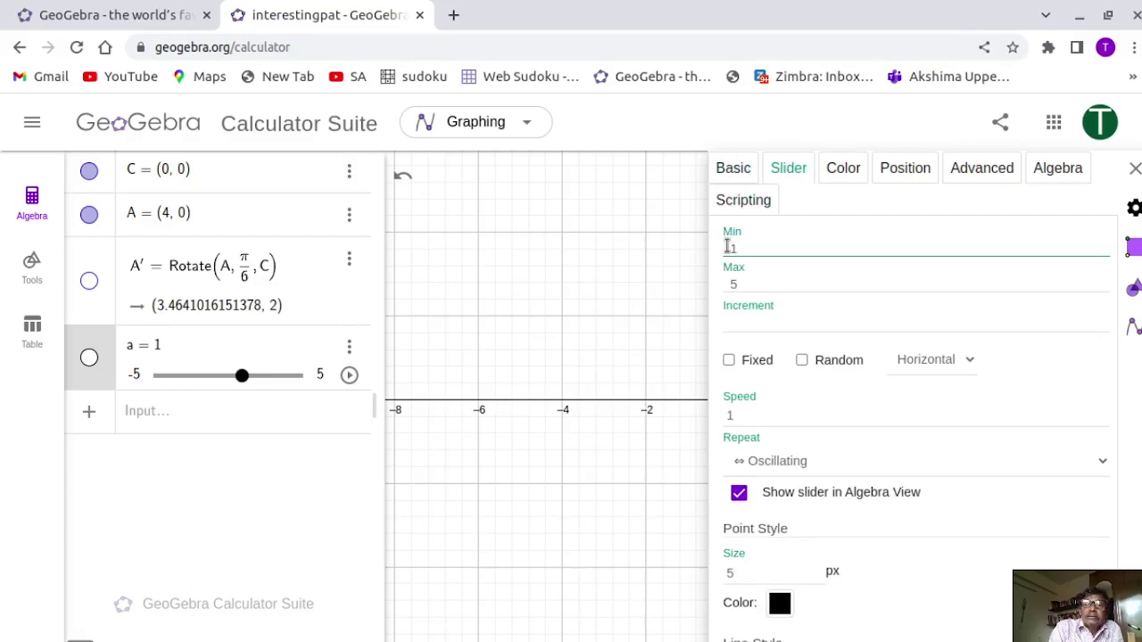
pyautogui.click(745, 283)
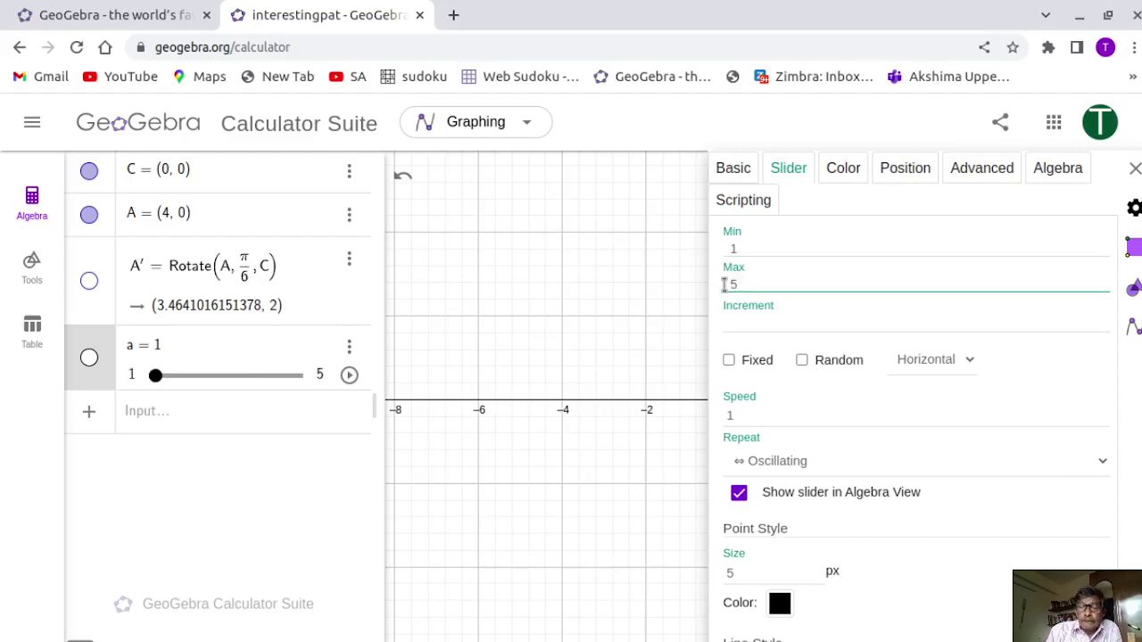
# Set slider a's maximum to 10 and increment to 1, and close its settings.
pyautogui.doubleClick(735, 283)
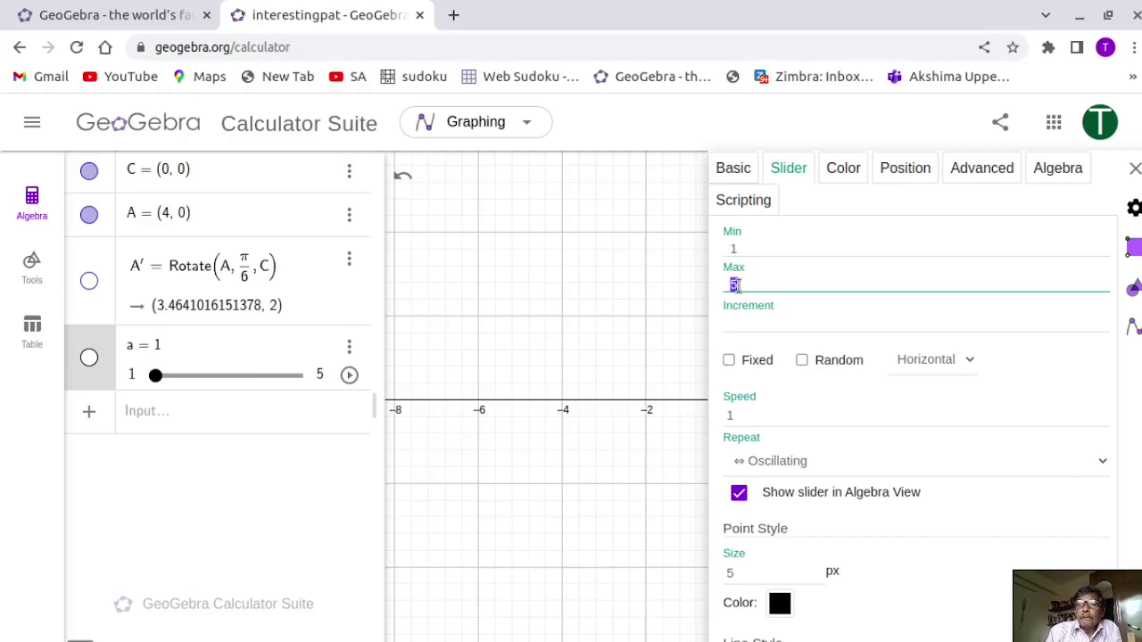
pyautogui.write('10')
pyautogui.click(732, 325)
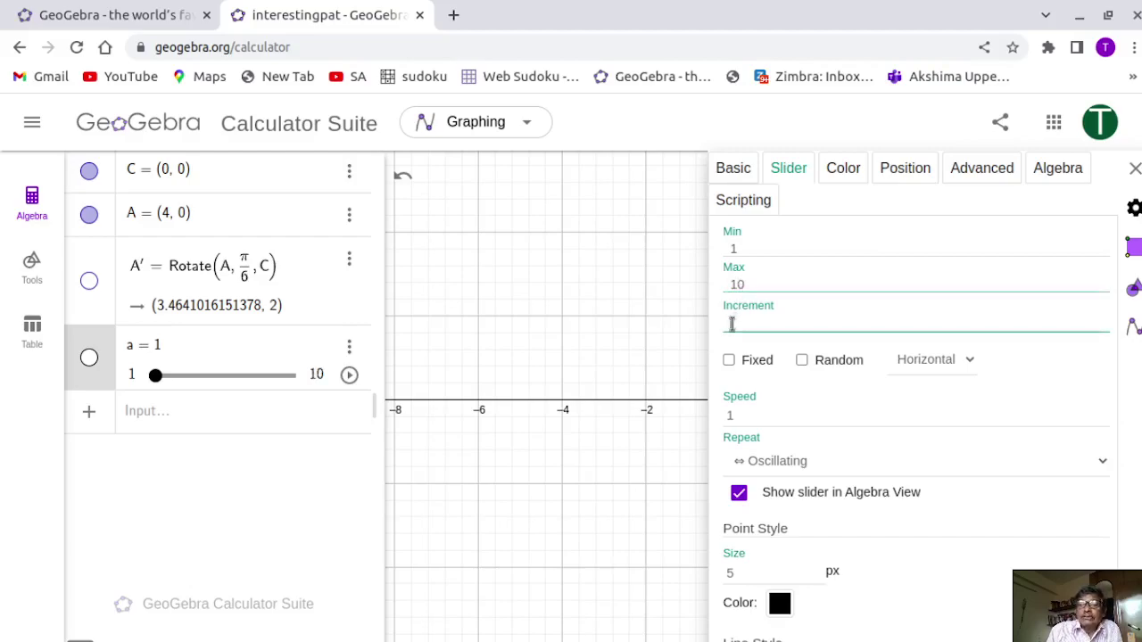
pyautogui.write('1')
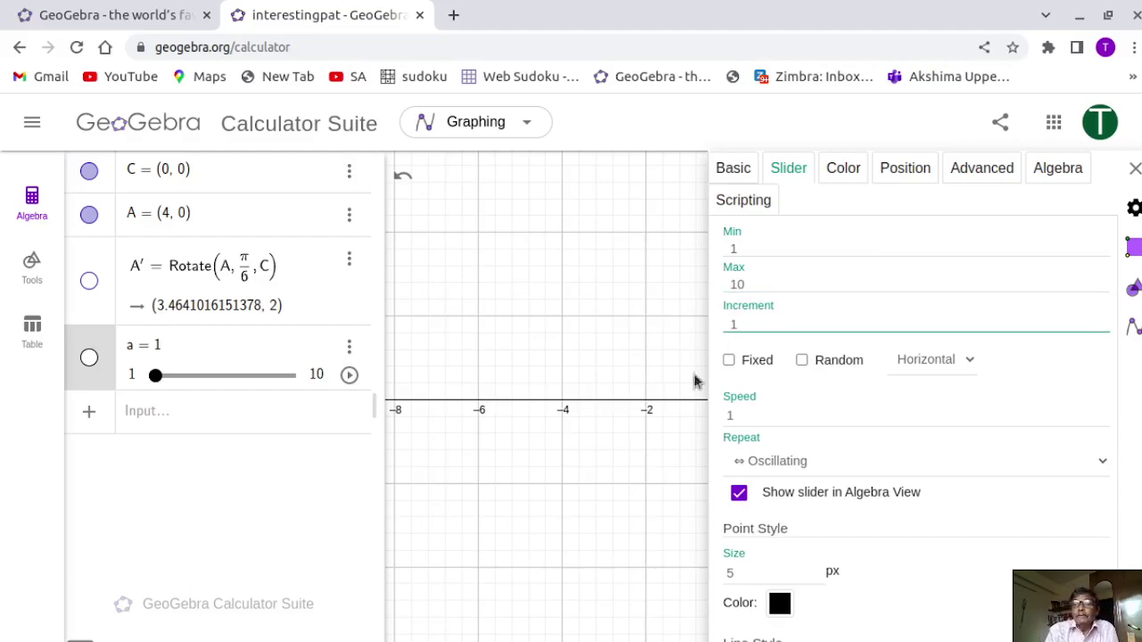
pyautogui.click(1131, 183)
pyautogui.click(1131, 169)
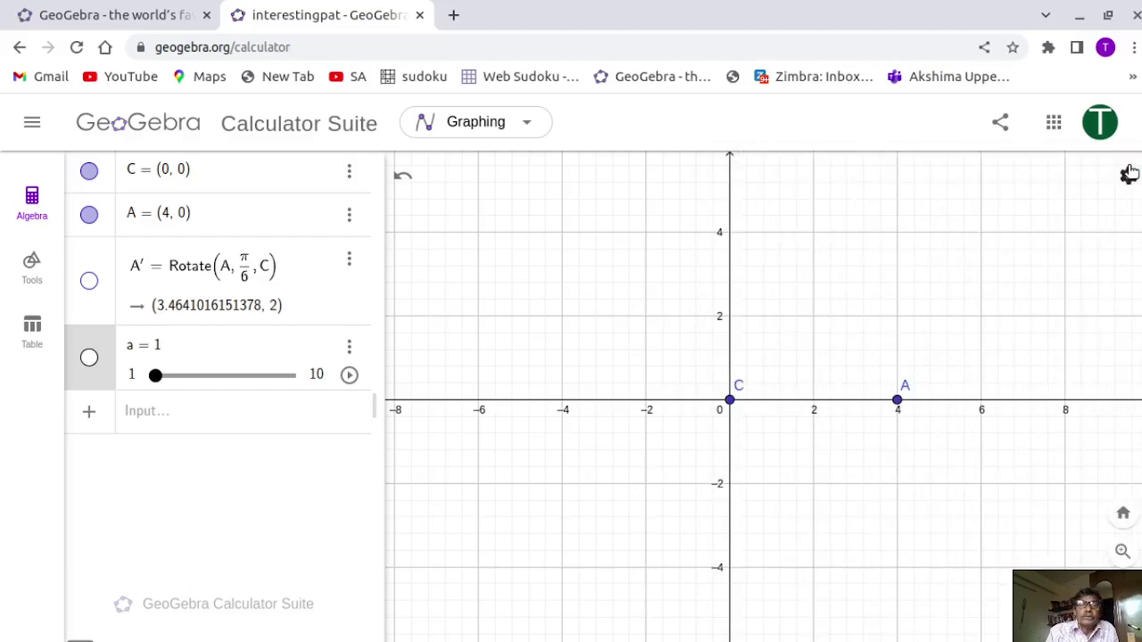
# Begin a Sequence command in a new input row, with a nested Rotate command acting on point A.
pyautogui.click(183, 416)
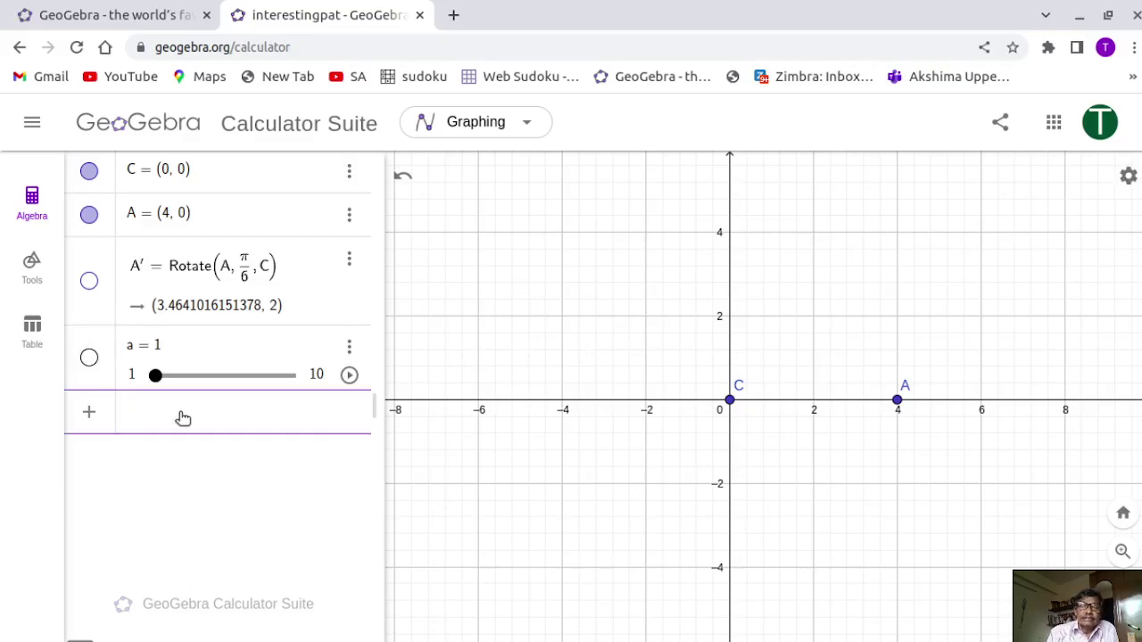
pyautogui.write('Seq')
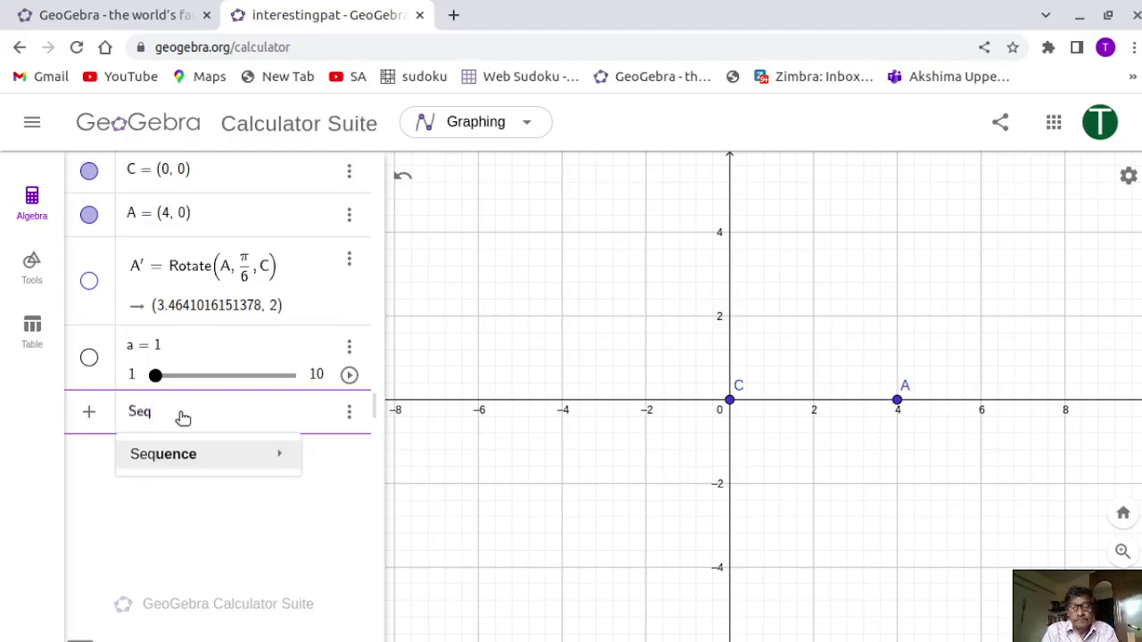
pyautogui.write('ence')
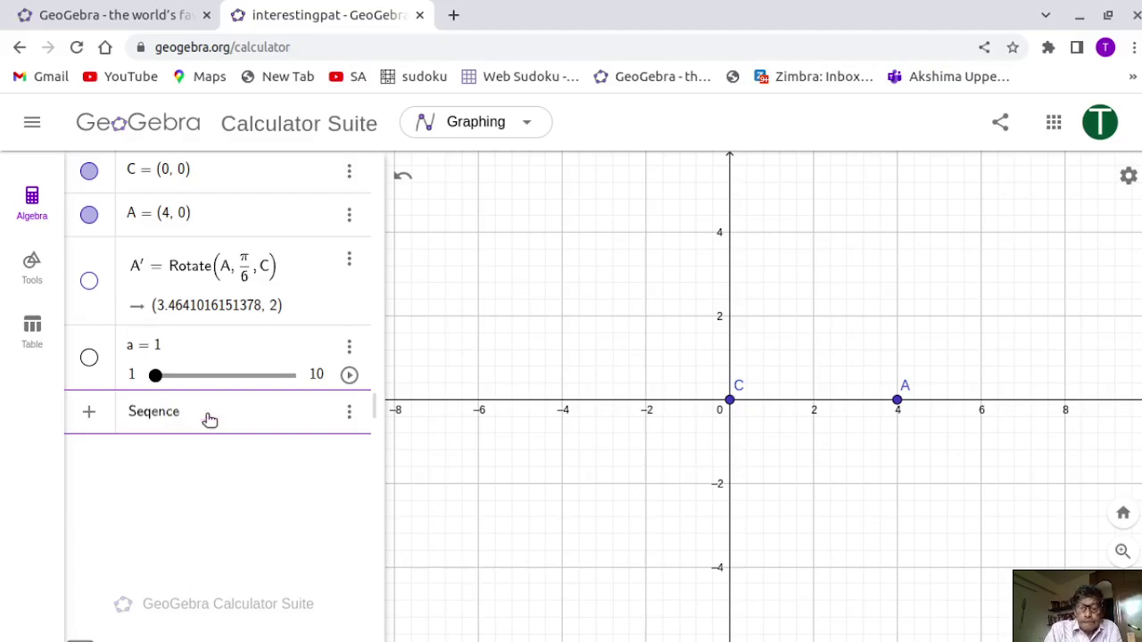
pyautogui.write('(')
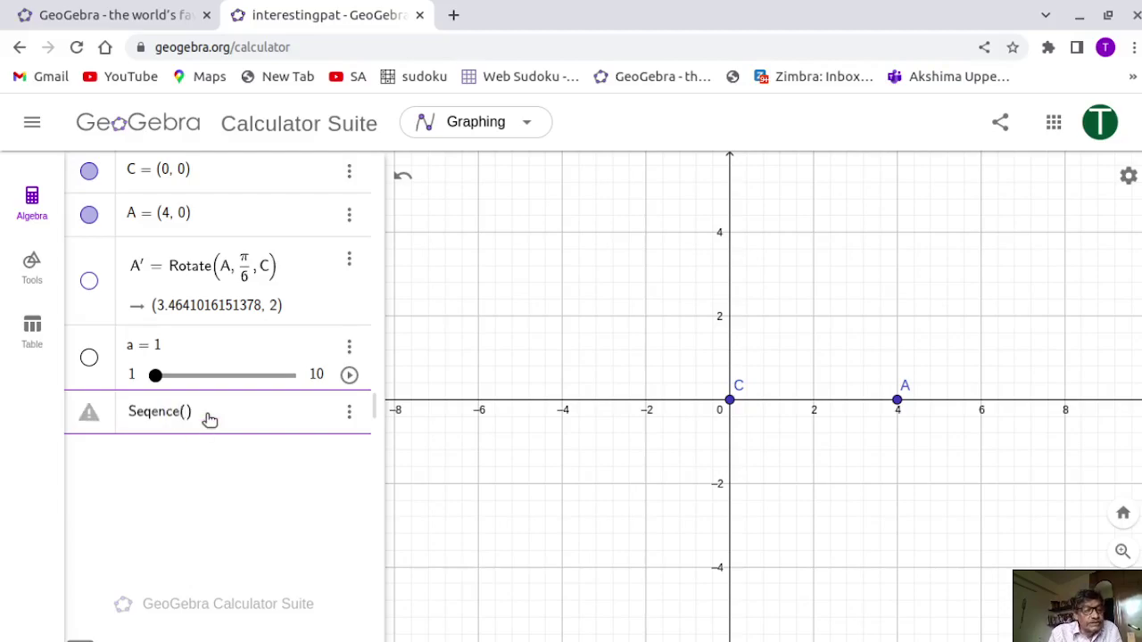
pyautogui.write('Ro')
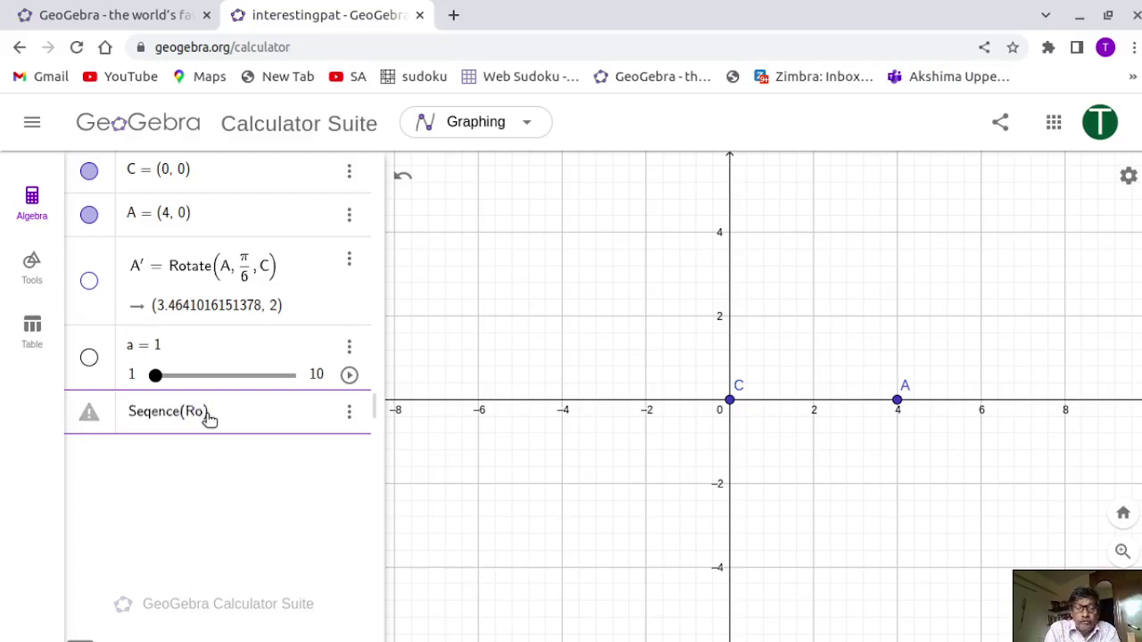
pyautogui.write('tate')
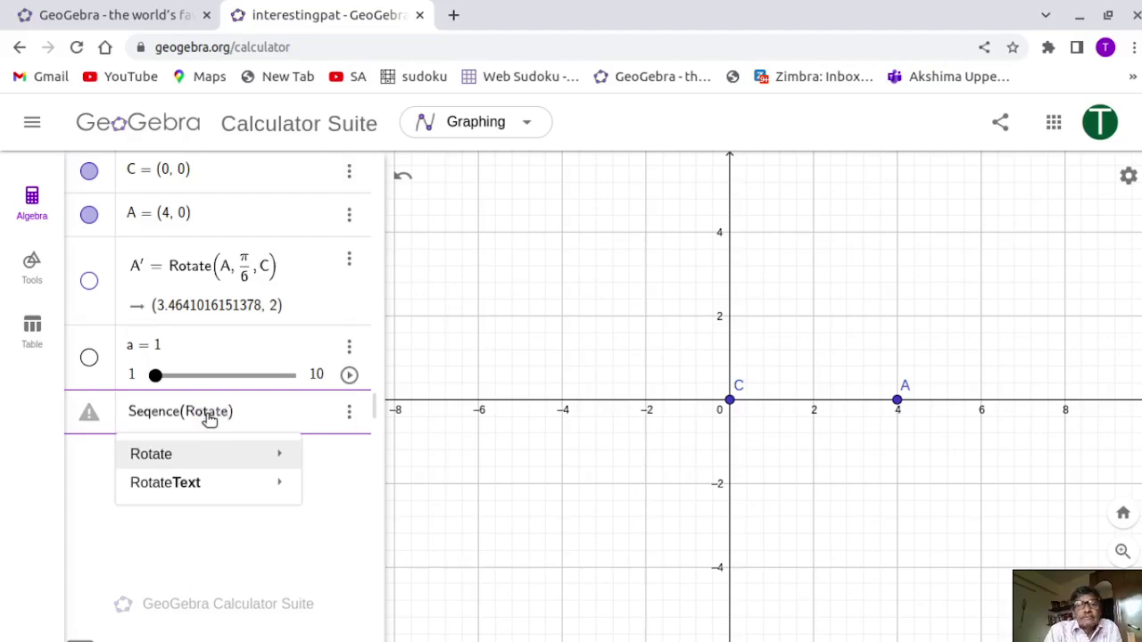
pyautogui.press('Return')
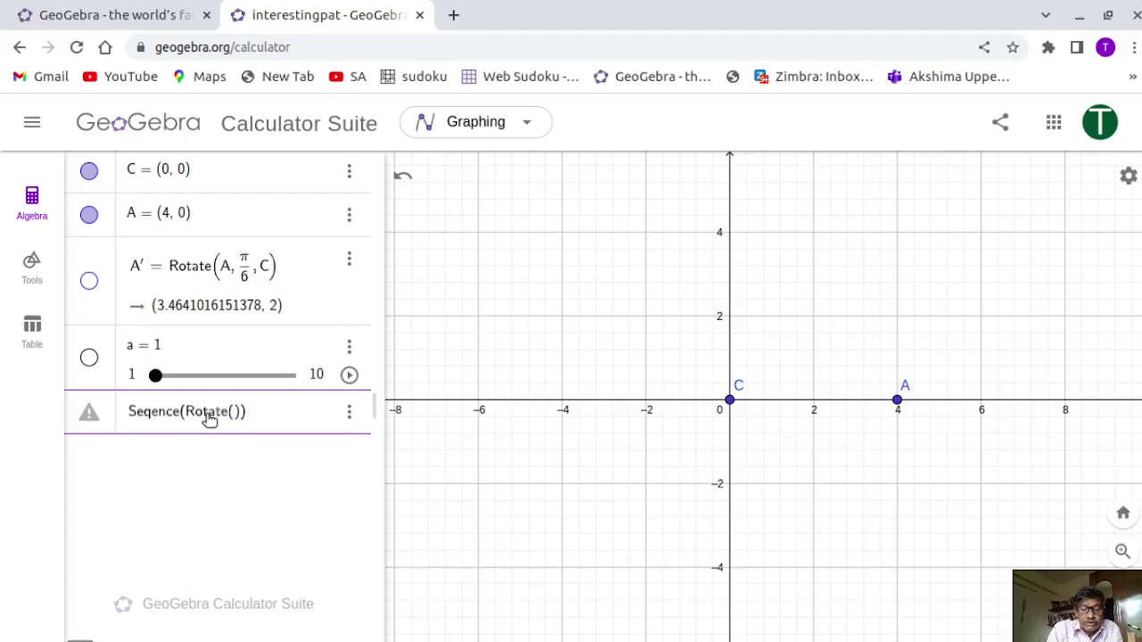
pyautogui.write('A')
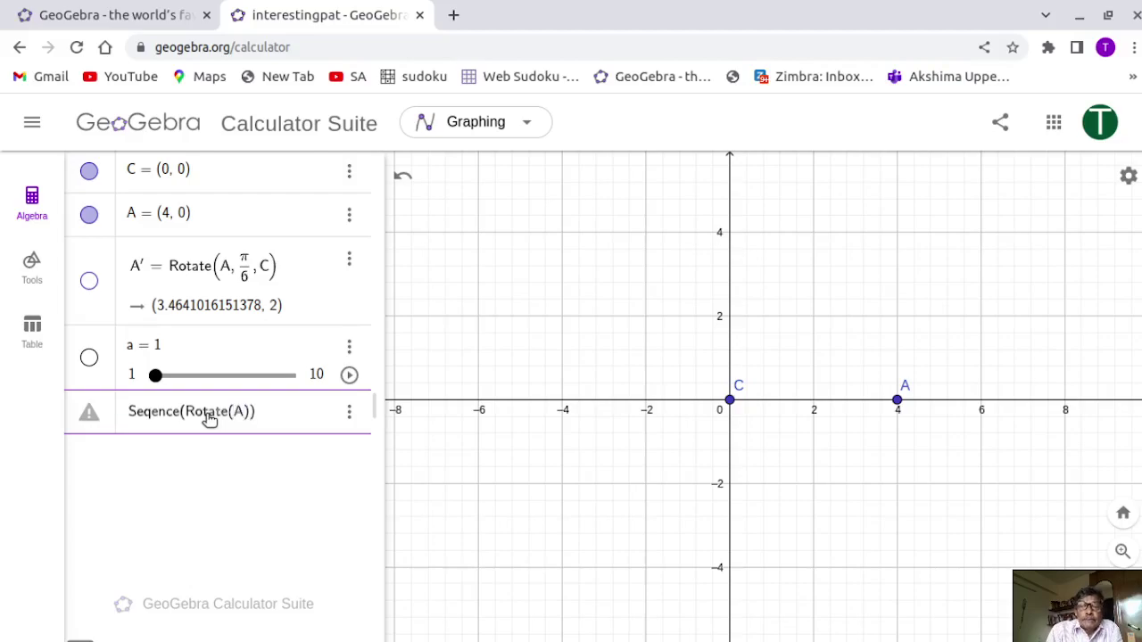
# Enter the angle 2 pi*i/a and centre C as the remaining arguments of the nested Rotate command.
pyautogui.write(',')
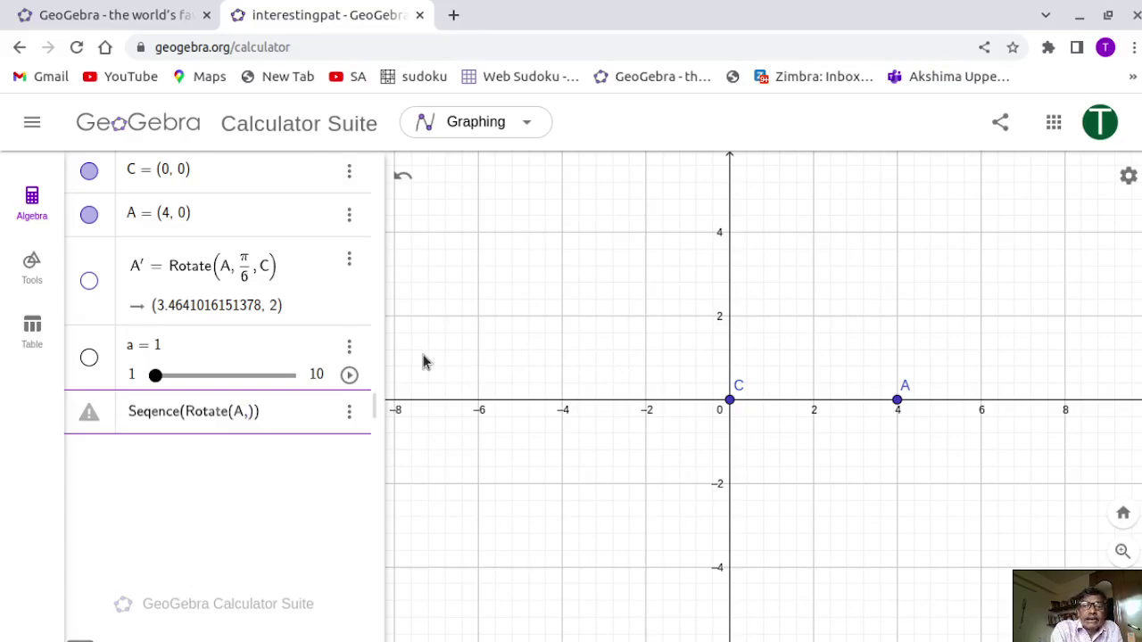
pyautogui.write('2 pi')
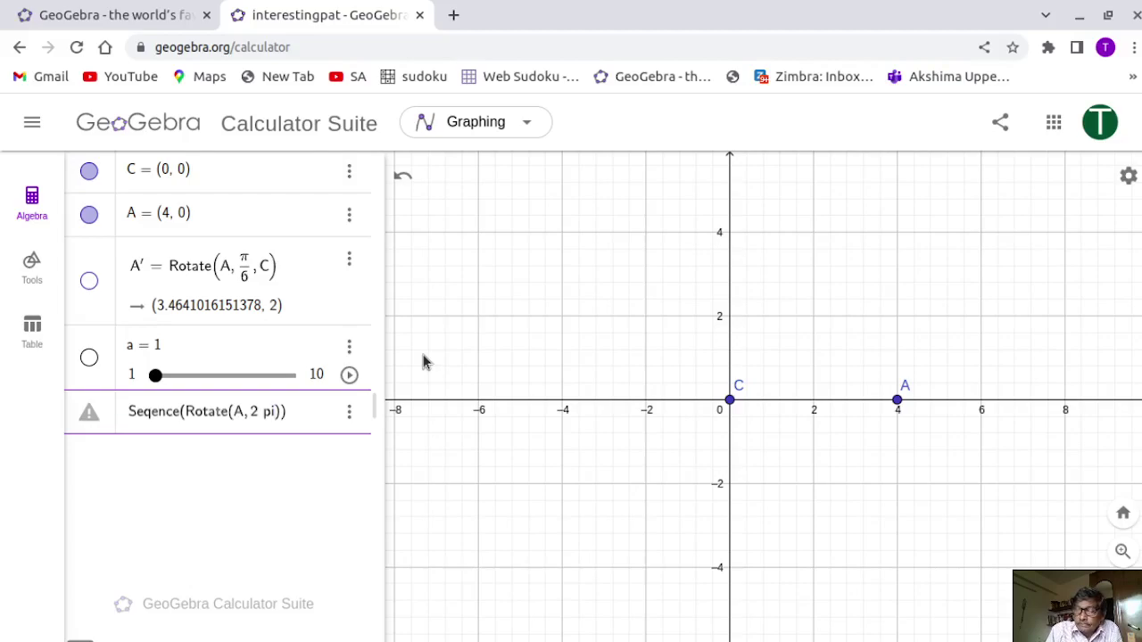
pyautogui.write('/')
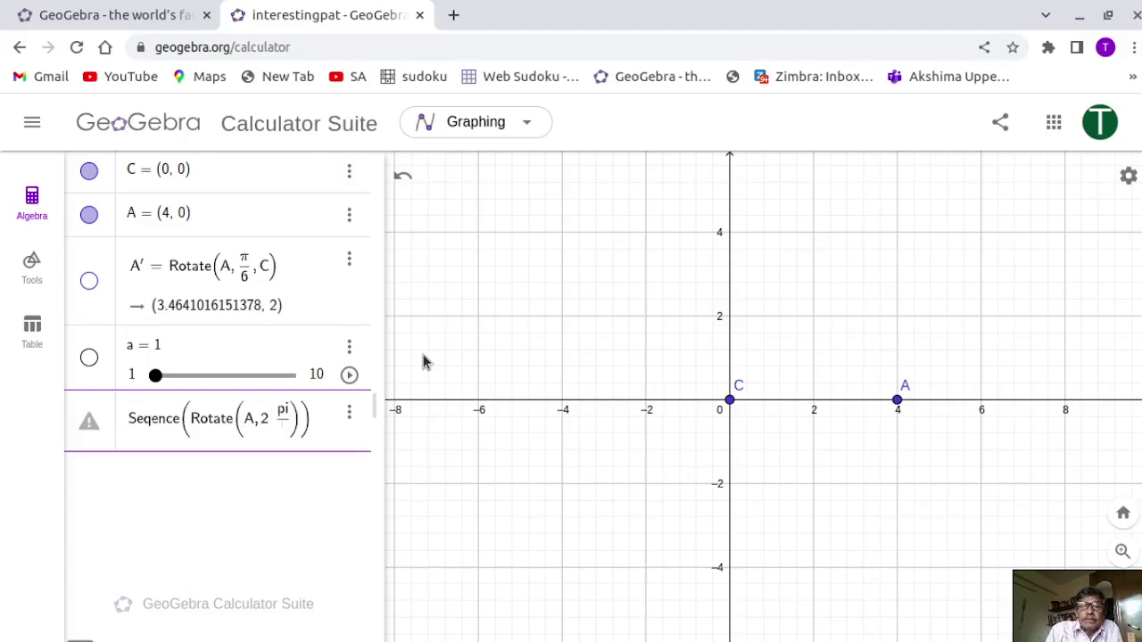
pyautogui.write('a')
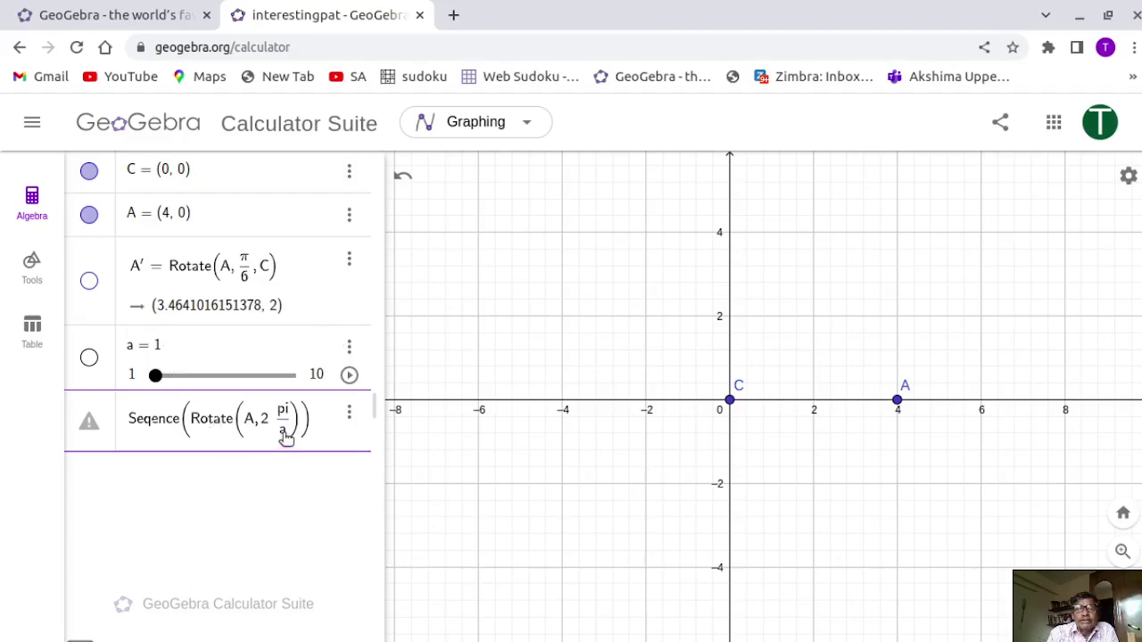
pyautogui.write('a')
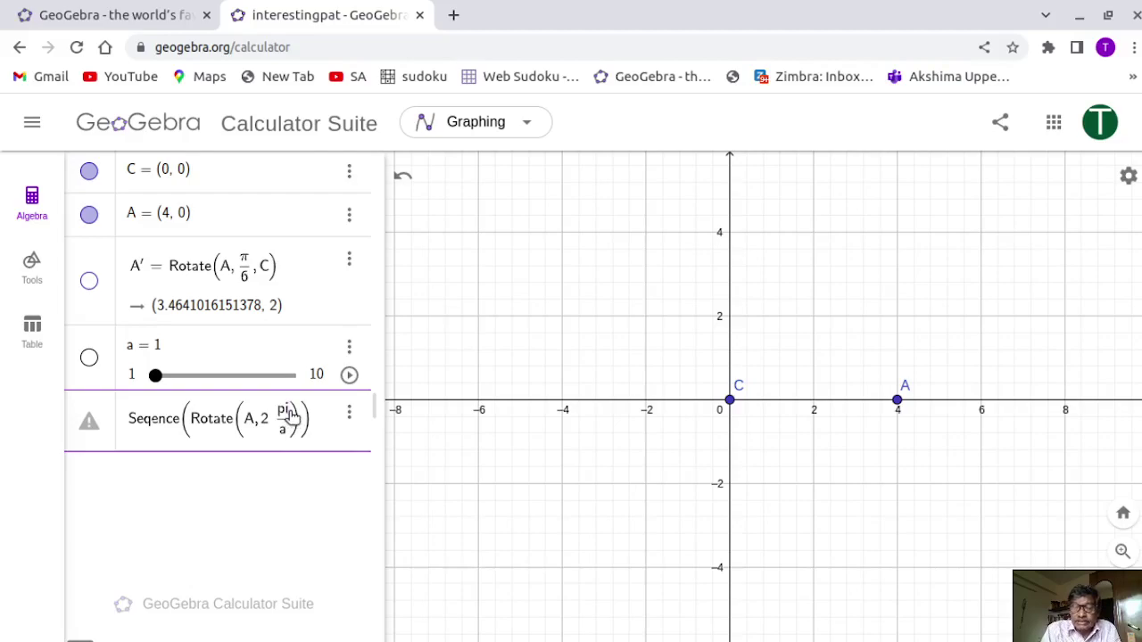
pyautogui.write(')')
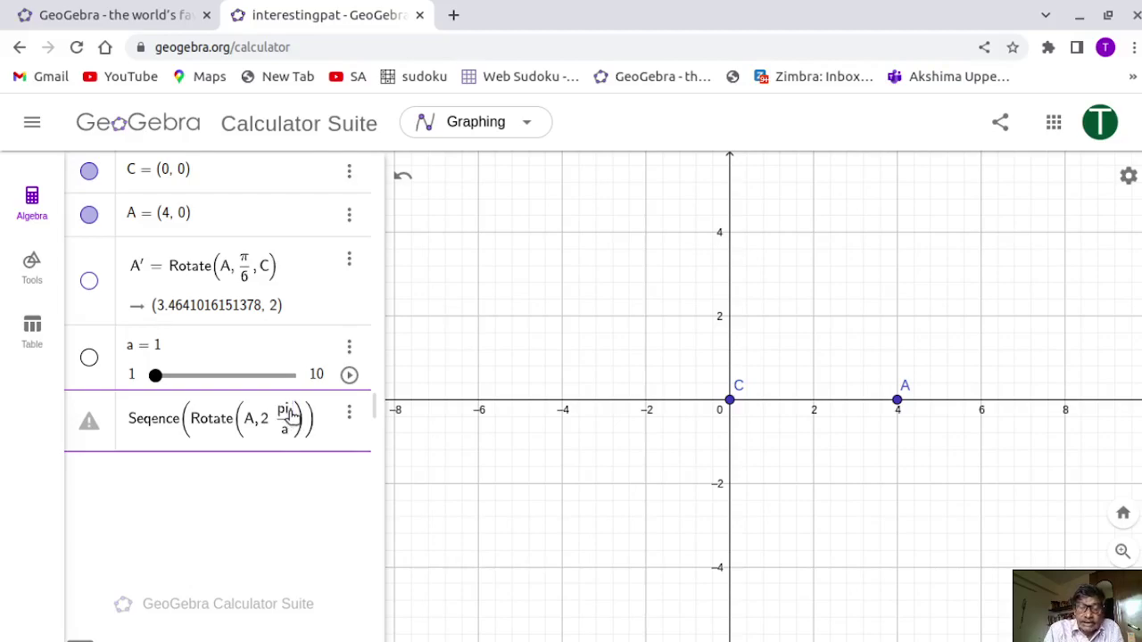
pyautogui.write('*i')
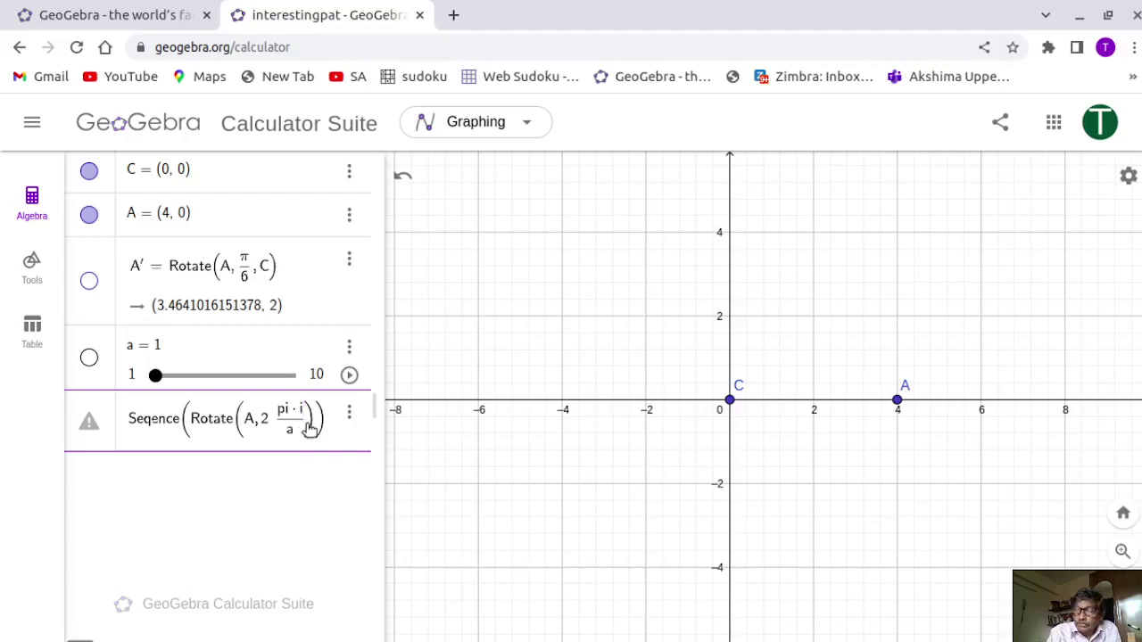
pyautogui.press('Down')
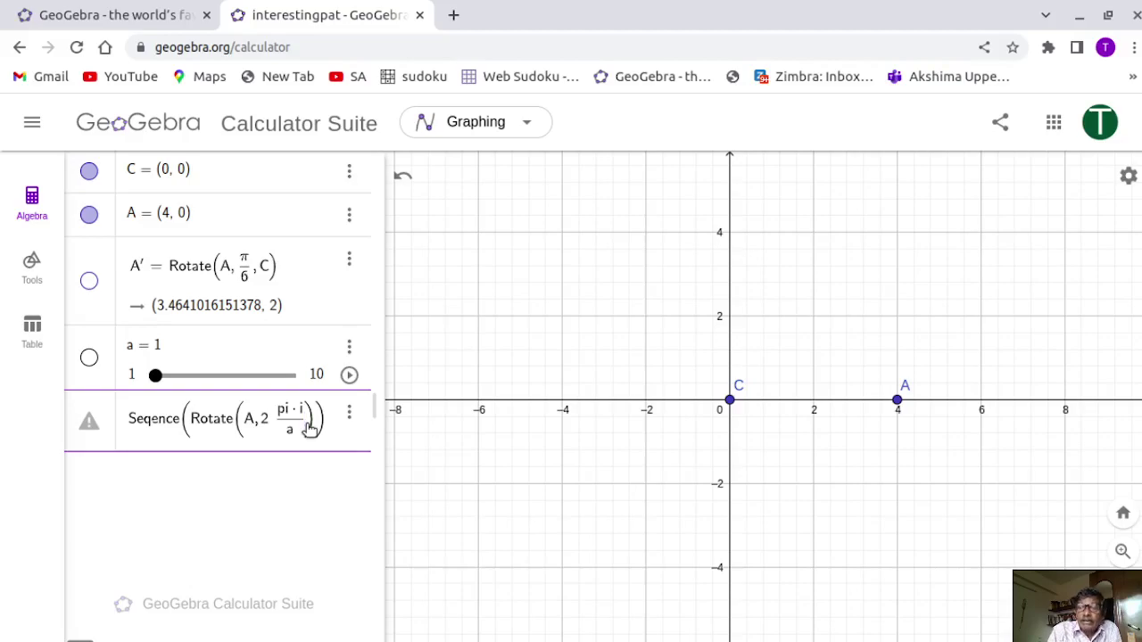
pyautogui.press('Right')
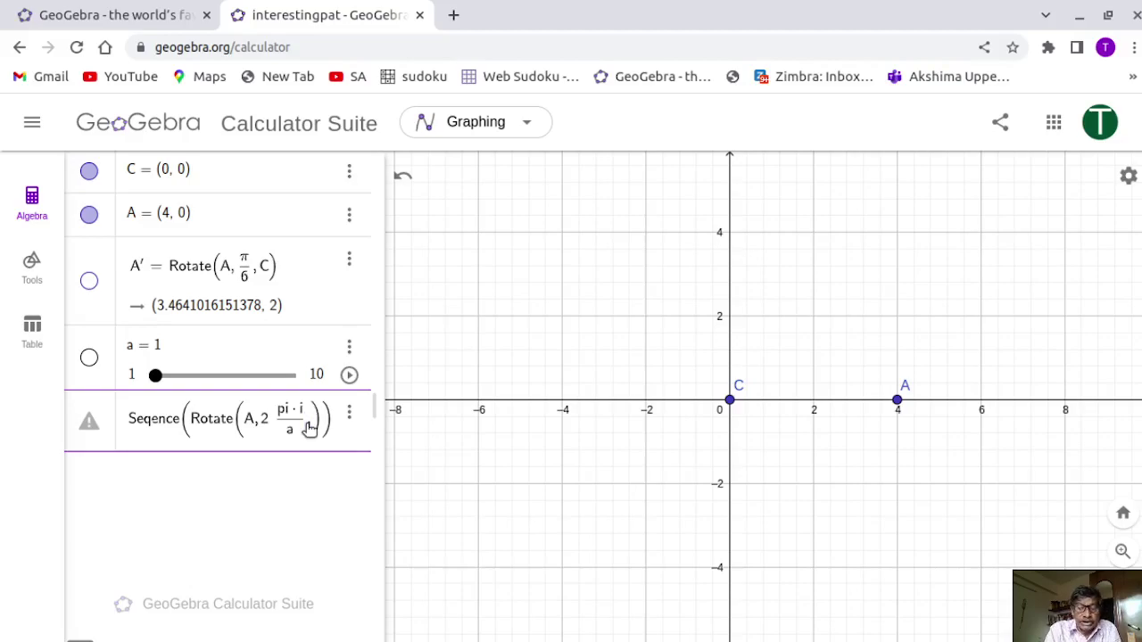
pyautogui.write(',C')
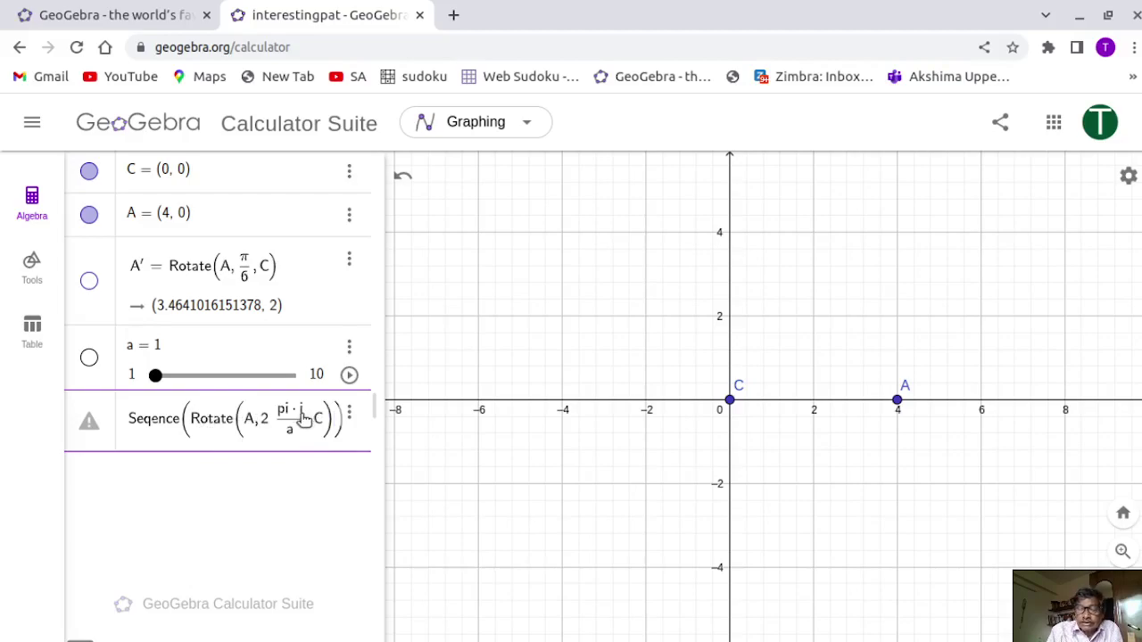
# Complete the Sequence arguments with variable i running from 1 to a in increments of 1.
pyautogui.write(', i')
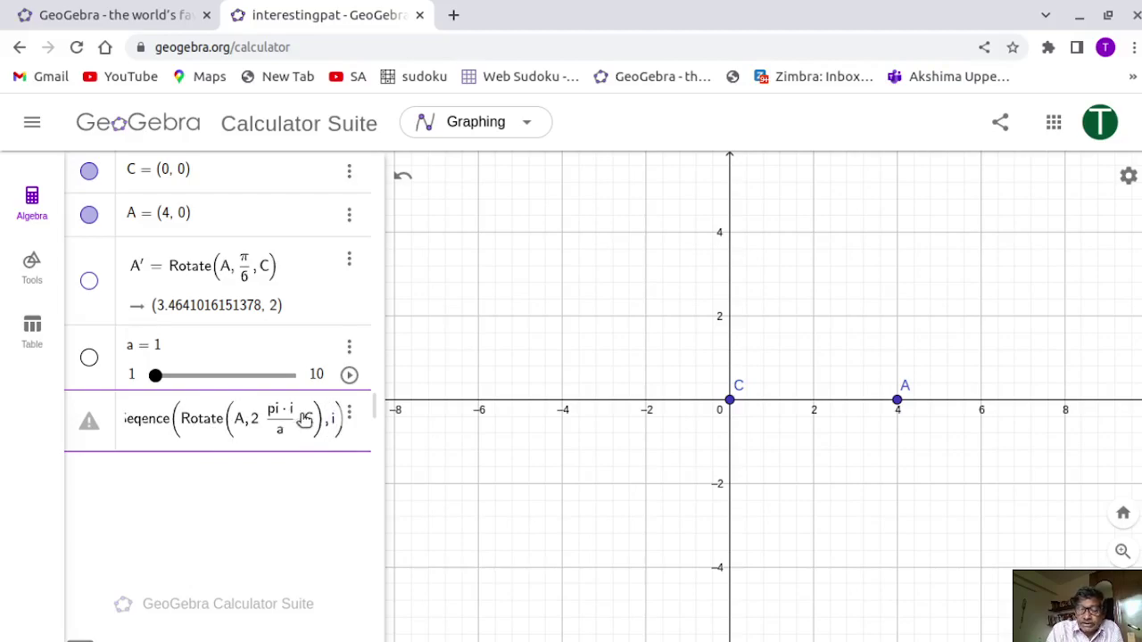
pyautogui.write(', ')
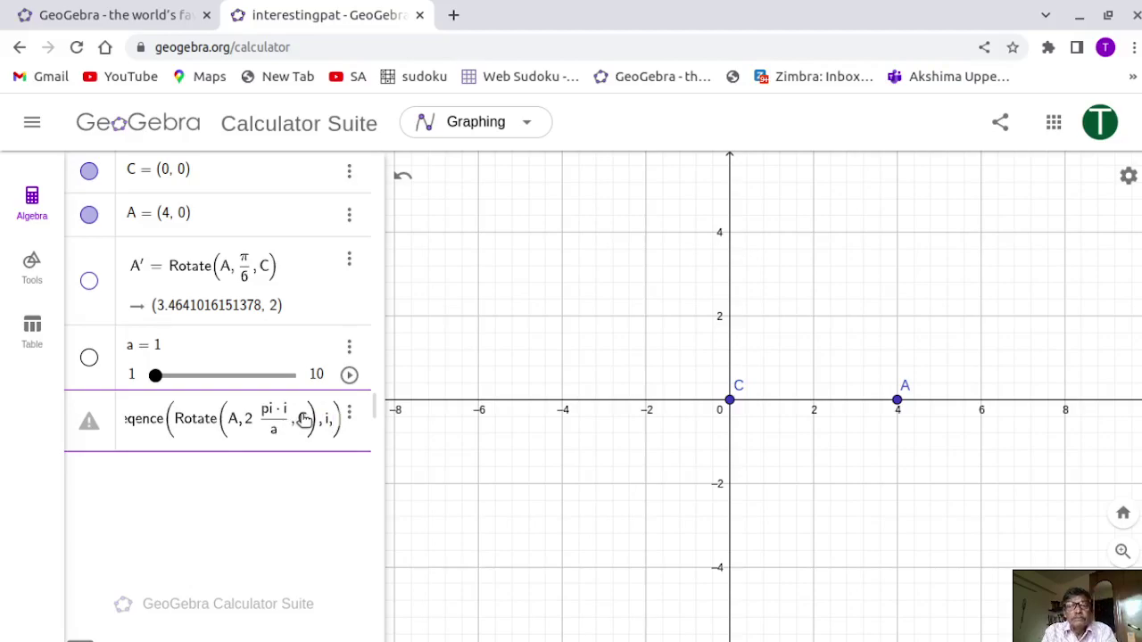
pyautogui.write('1')
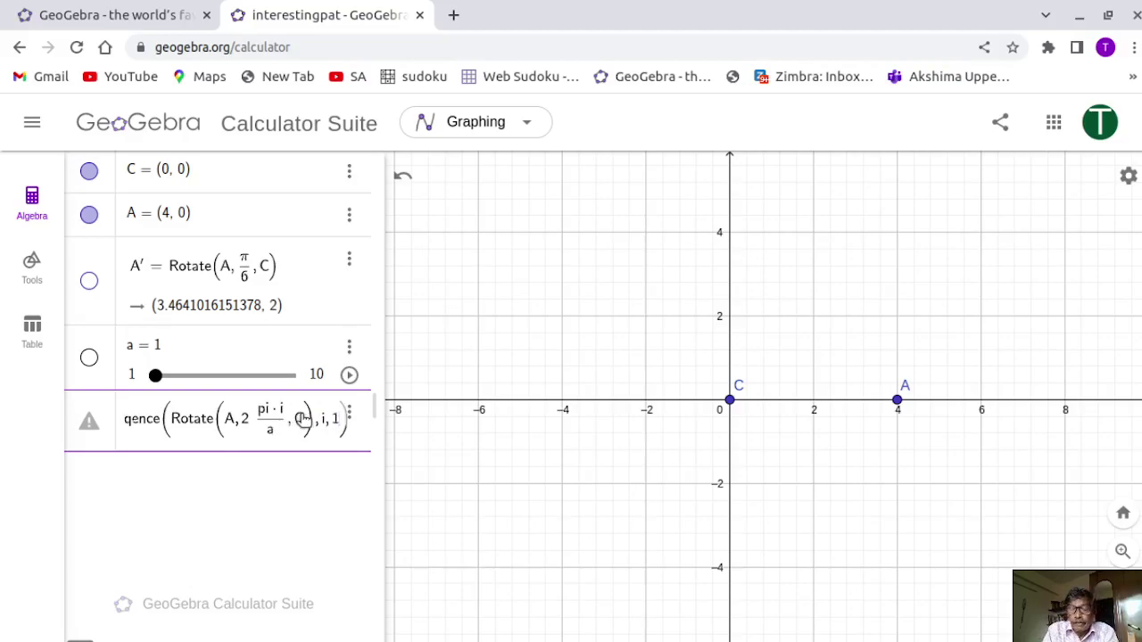
pyautogui.write(', ')
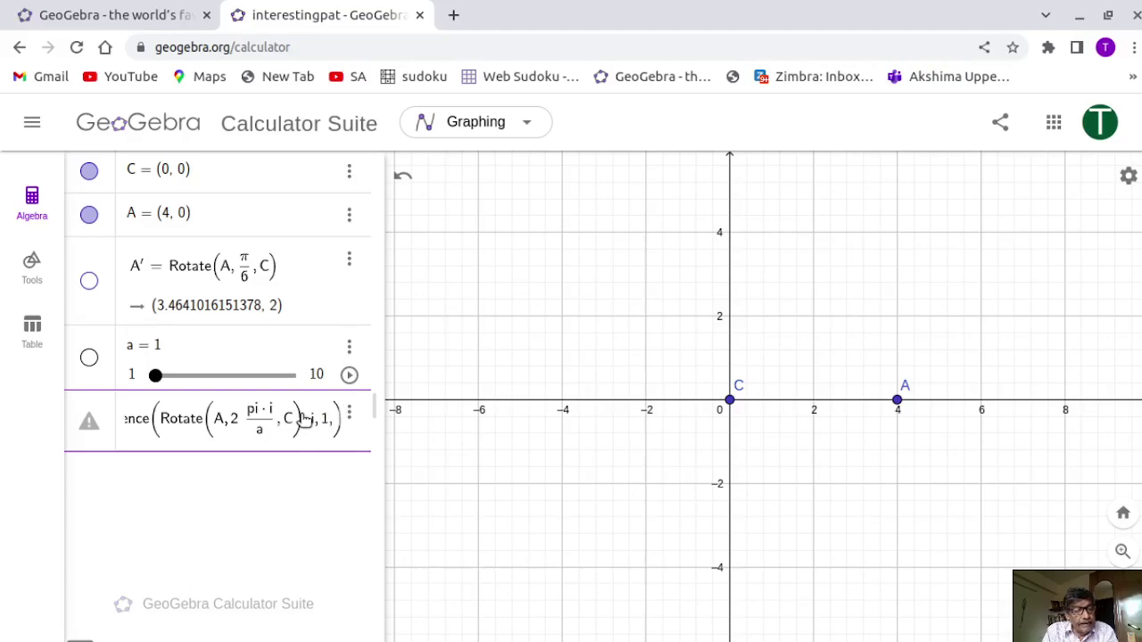
pyautogui.write('a')
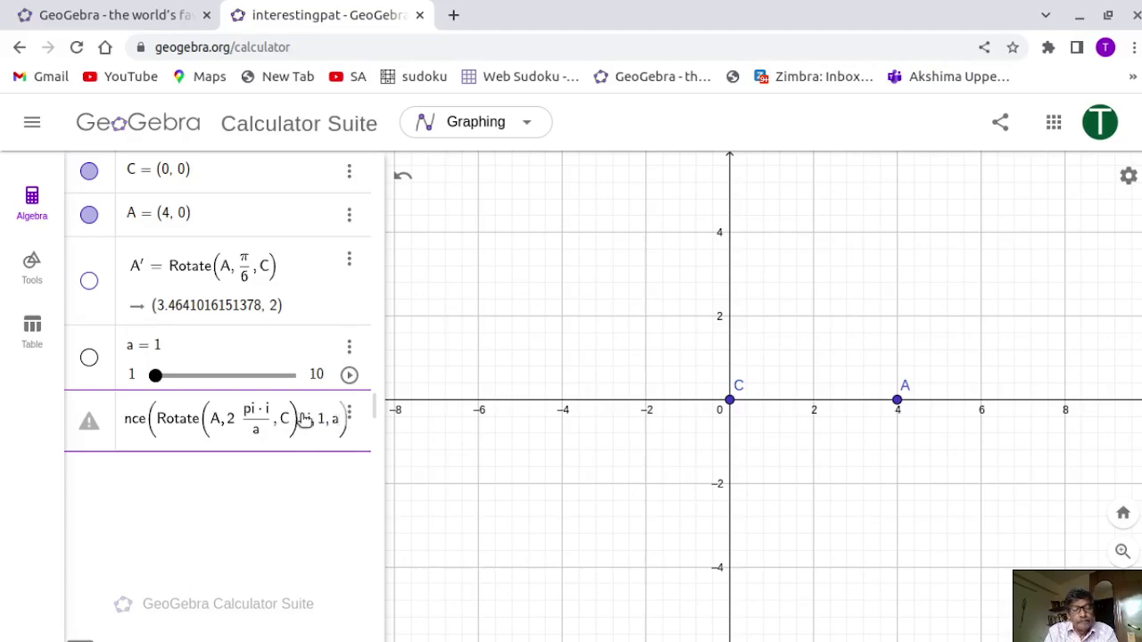
pyautogui.write(', 1')
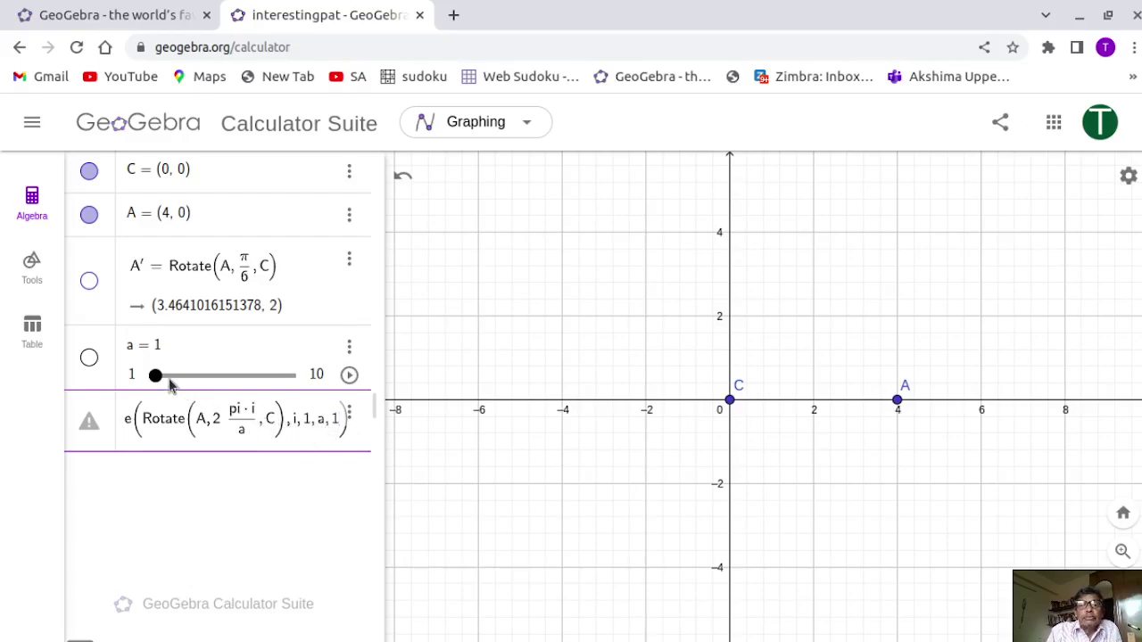
# Set slider a to 4 and correct the misspelled command name to Sequence in the new expression.
pyautogui.moveTo(157, 376); pyautogui.dragTo(199, 383)
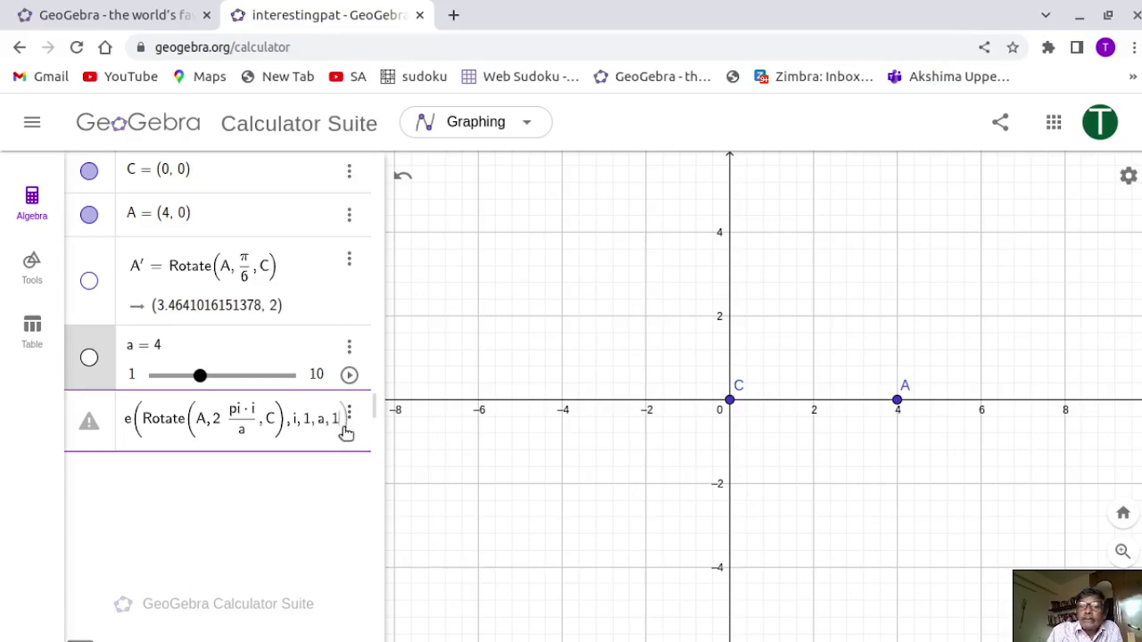
pyautogui.moveTo(383, 382); pyautogui.dragTo(516, 378)
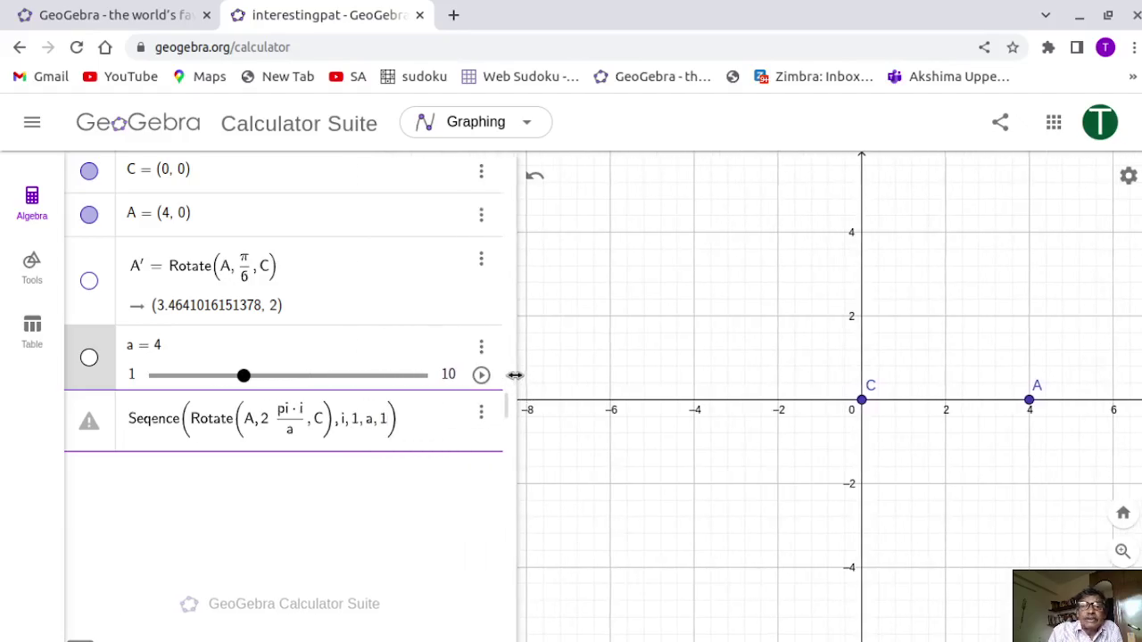
pyautogui.click(153, 430)
pyautogui.write('u')
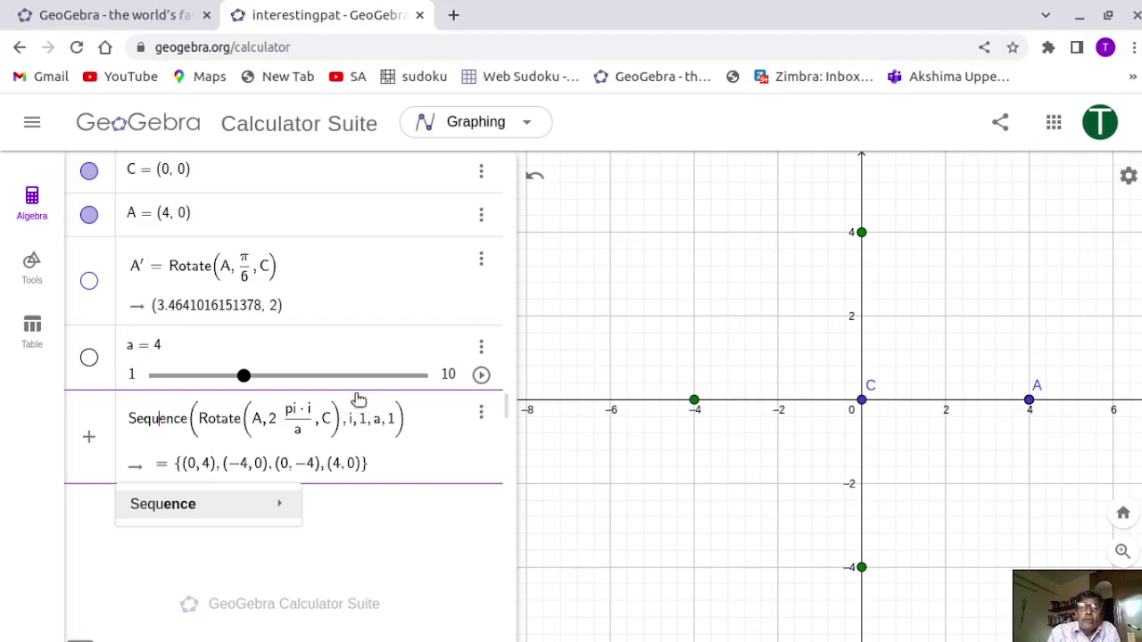
# Set slider a to 9 to vary the number of rotated points around C.
pyautogui.click(245, 375)
pyautogui.moveTo(265, 377); pyautogui.dragTo(384, 382)
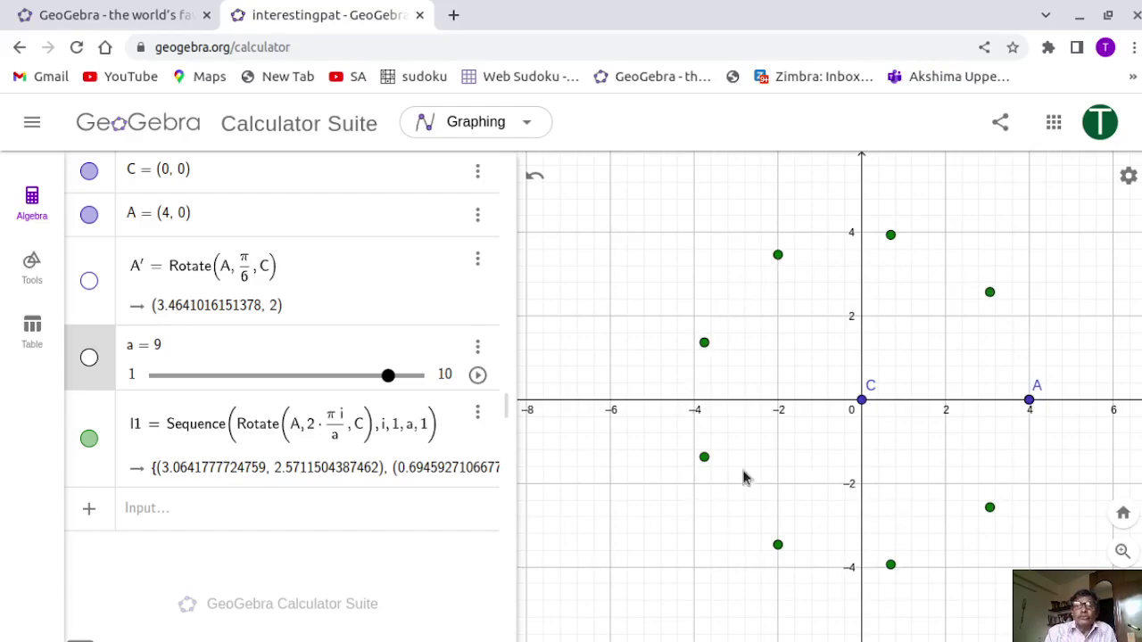
pyautogui.moveTo(387, 375)
pyautogui.mouseDown()
pyautogui.moveTo(416, 376)
pyautogui.moveTo(388, 376)
pyautogui.mouseUp()
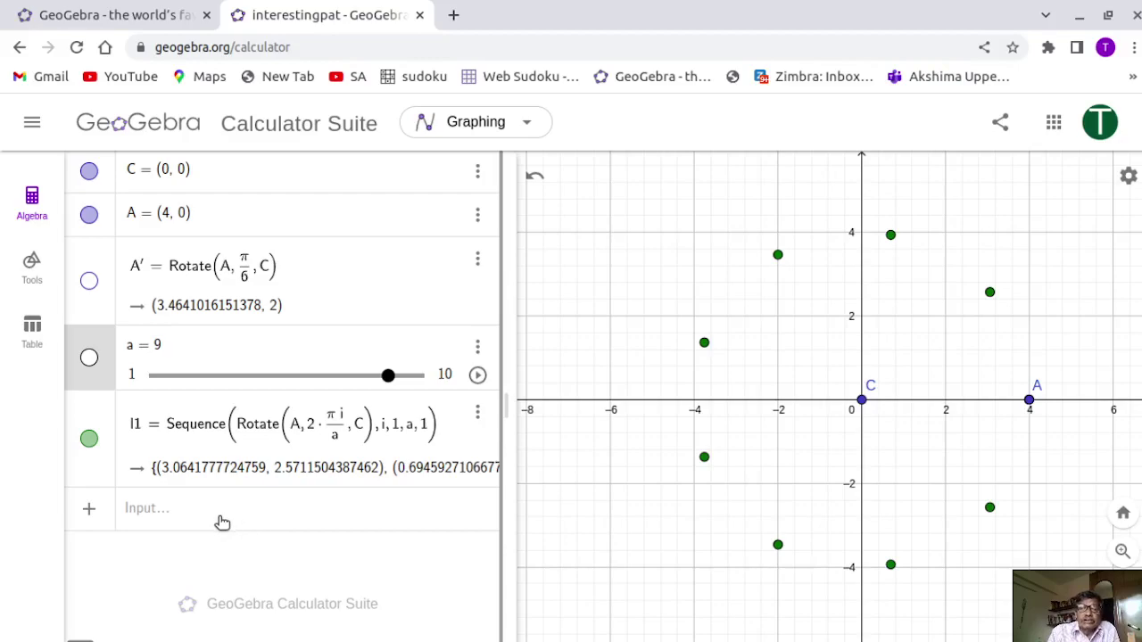
pyautogui.click(137, 515)
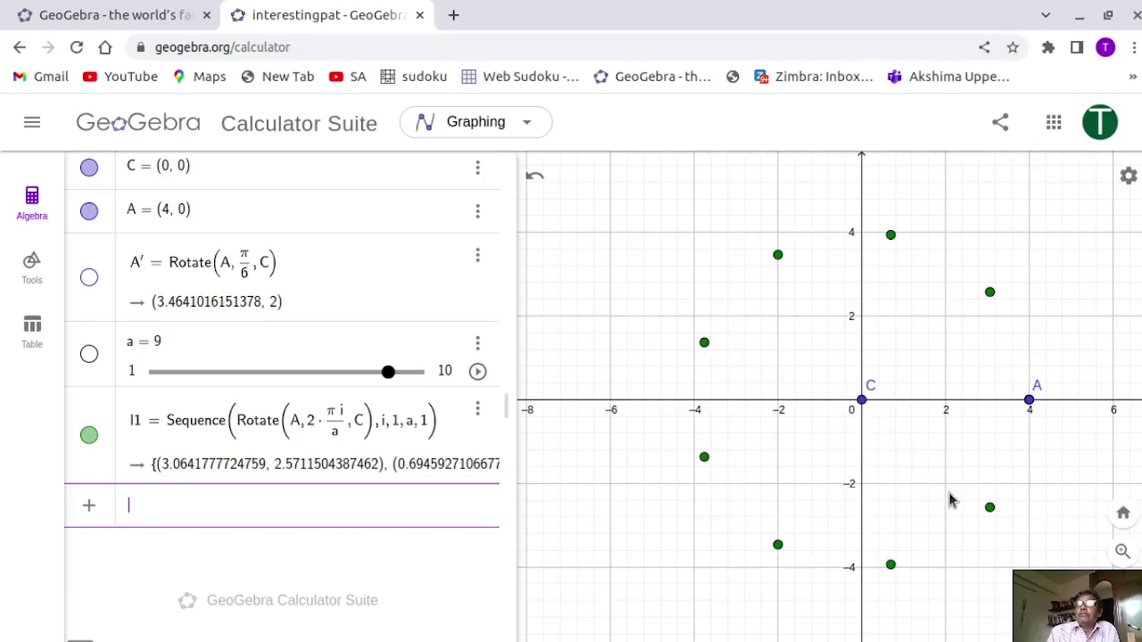
pyautogui.moveTo(950, 501)
pyautogui.mouseDown()
pyautogui.moveTo(886, 413)
pyautogui.moveTo(936, 448)
pyautogui.moveTo(950, 495)
pyautogui.mouseUp()
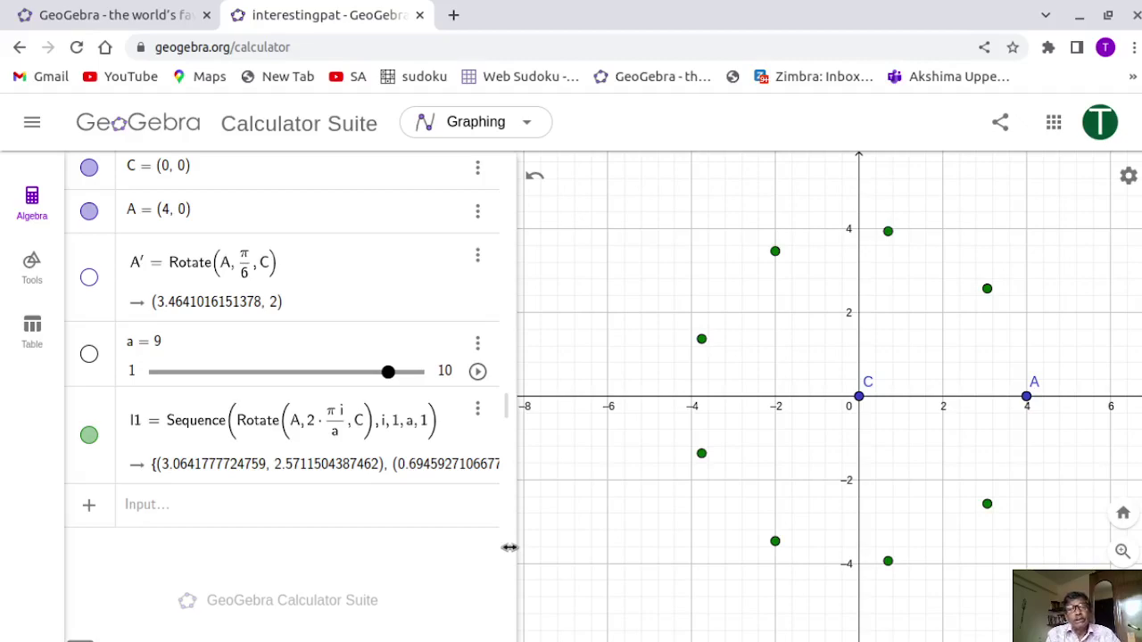
# Start a new Sequence expression below list l1 with a nested Segment command as its first argument.
pyautogui.moveTo(509, 548); pyautogui.dragTo(486, 564)
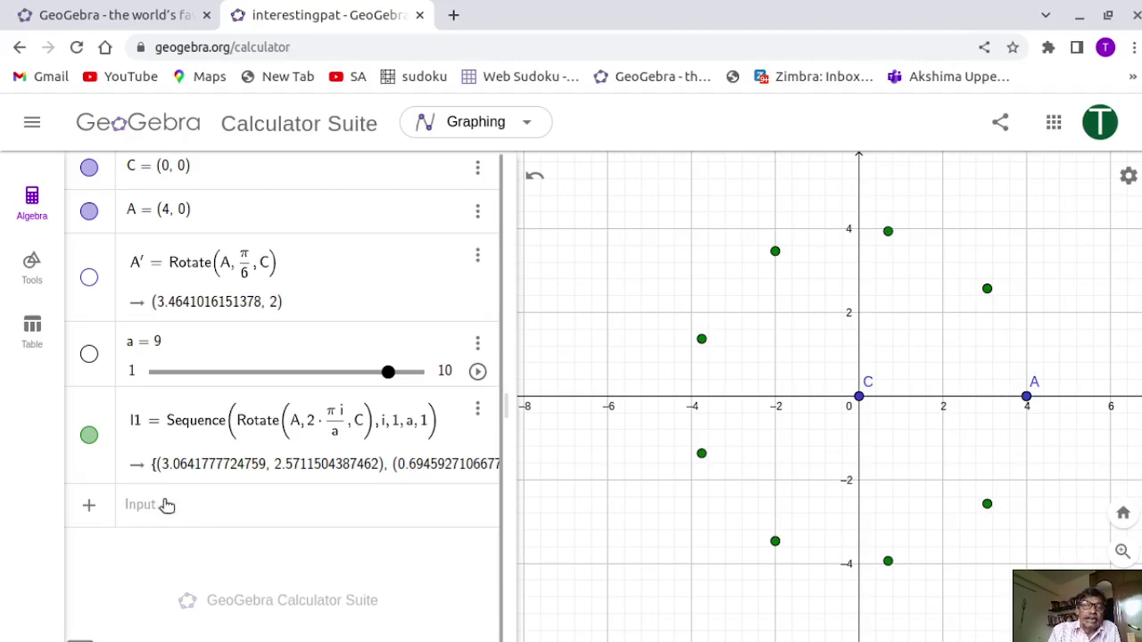
pyautogui.click(415, 453)
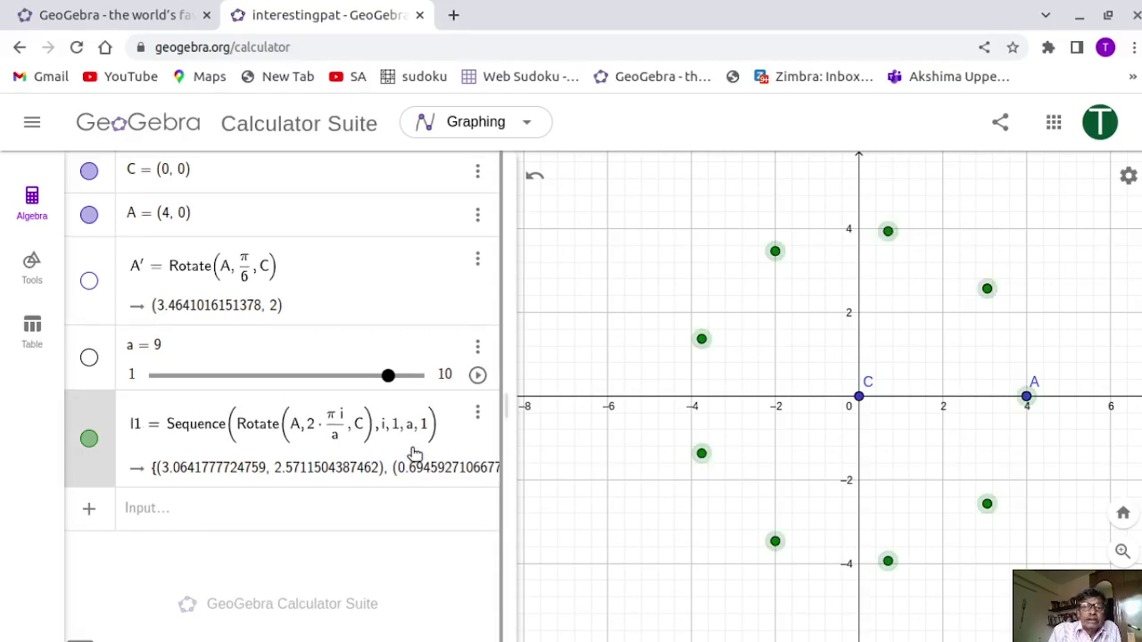
pyautogui.click(189, 509)
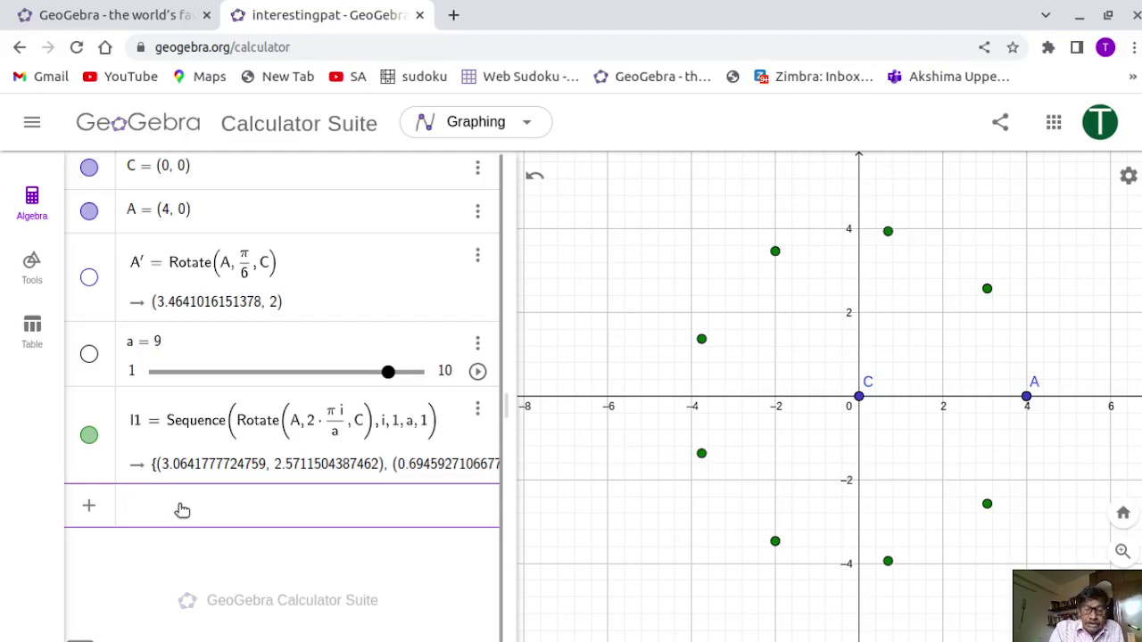
pyautogui.write('Se')
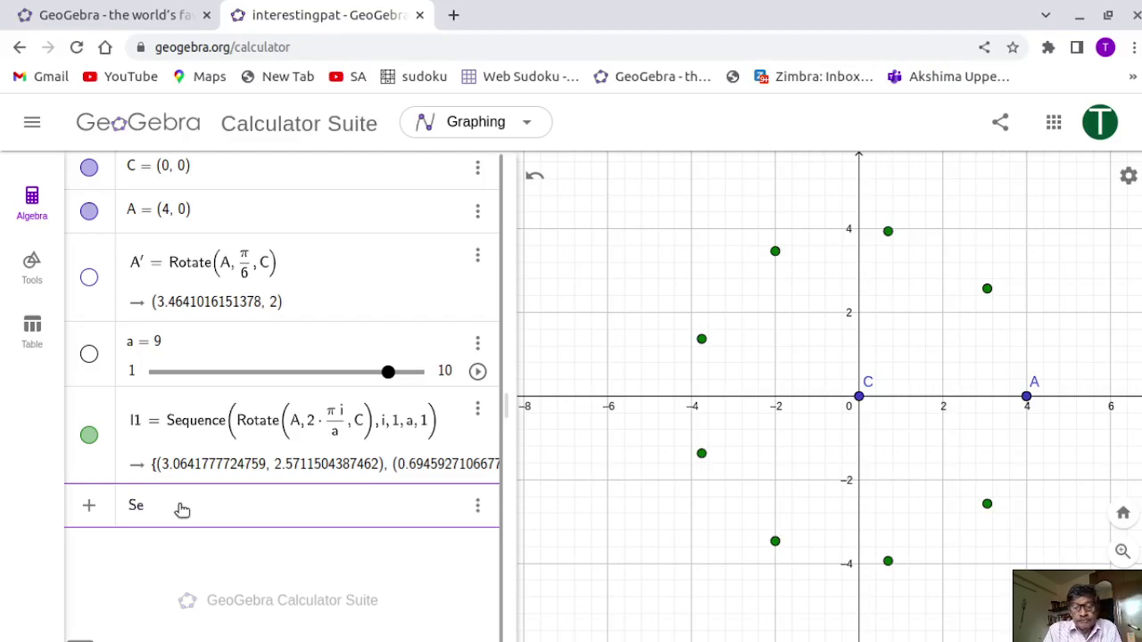
pyautogui.write('quence')
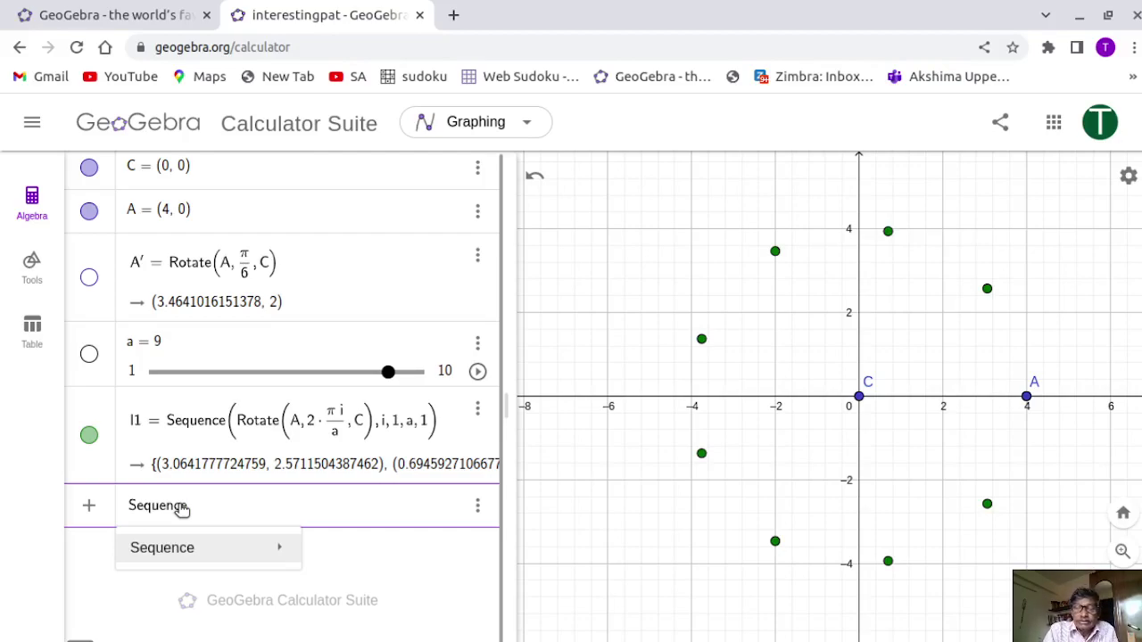
pyautogui.write('(')
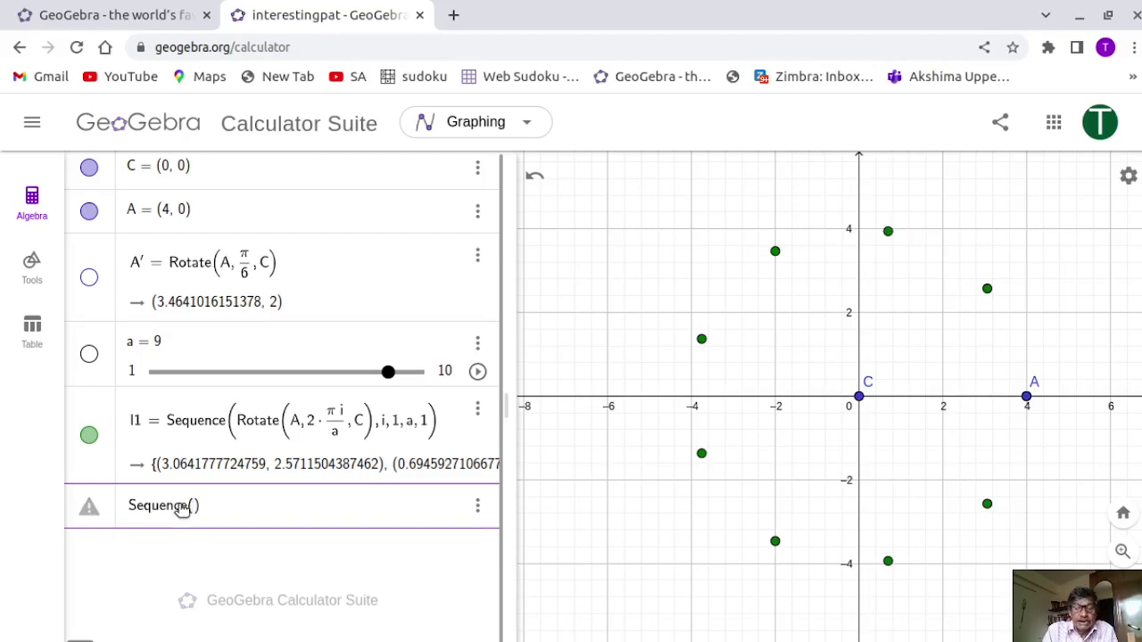
pyautogui.write('Segme')
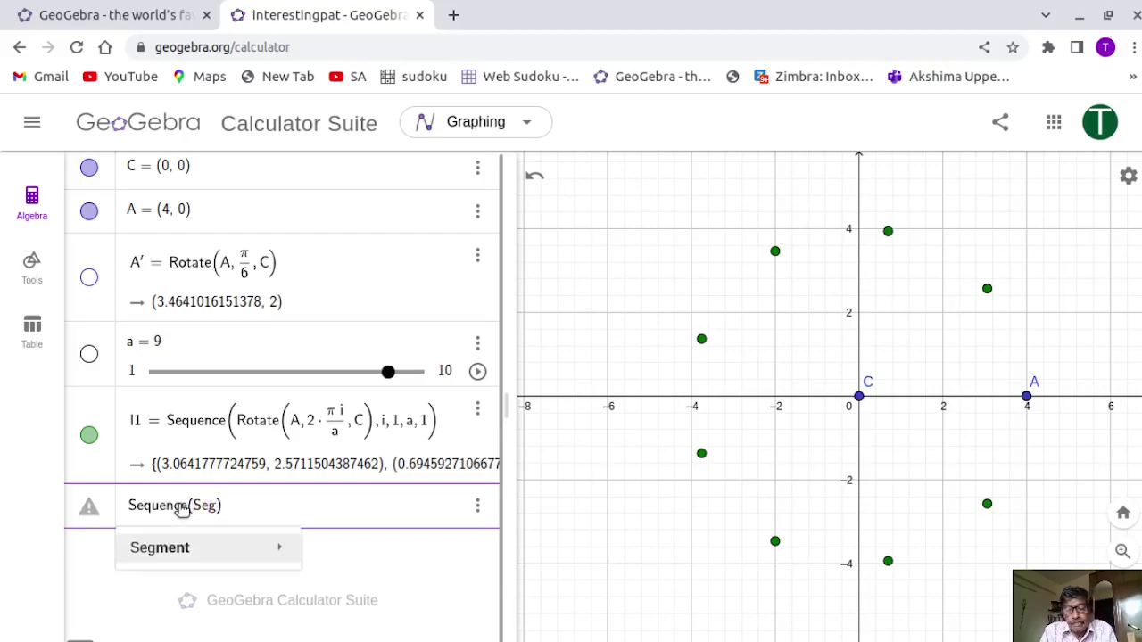
pyautogui.write('nt')
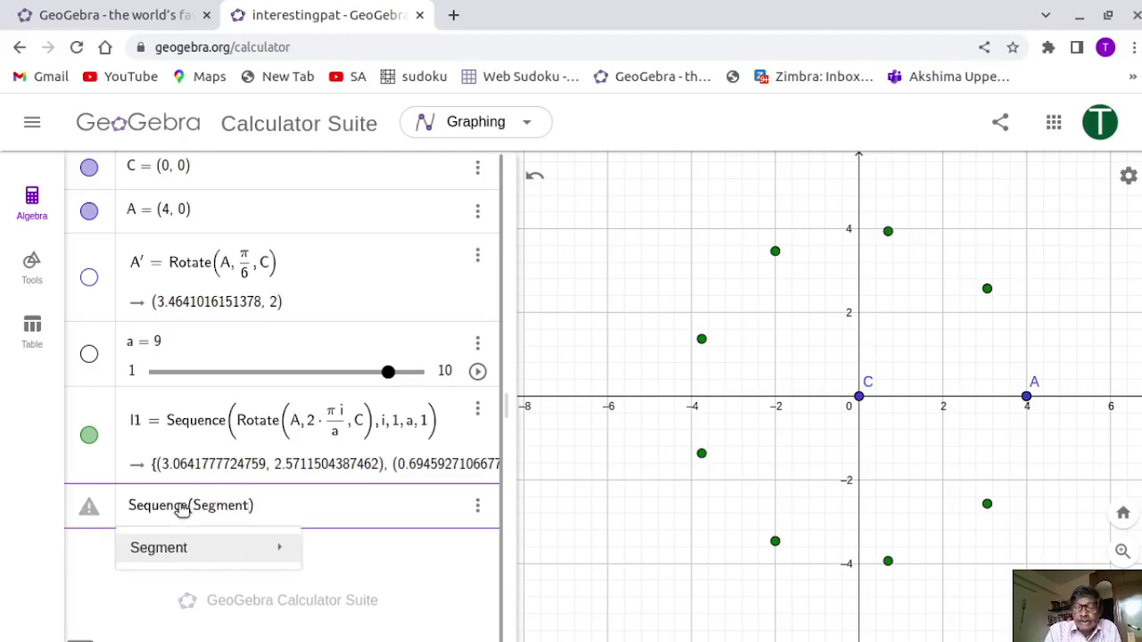
pyautogui.write('(')
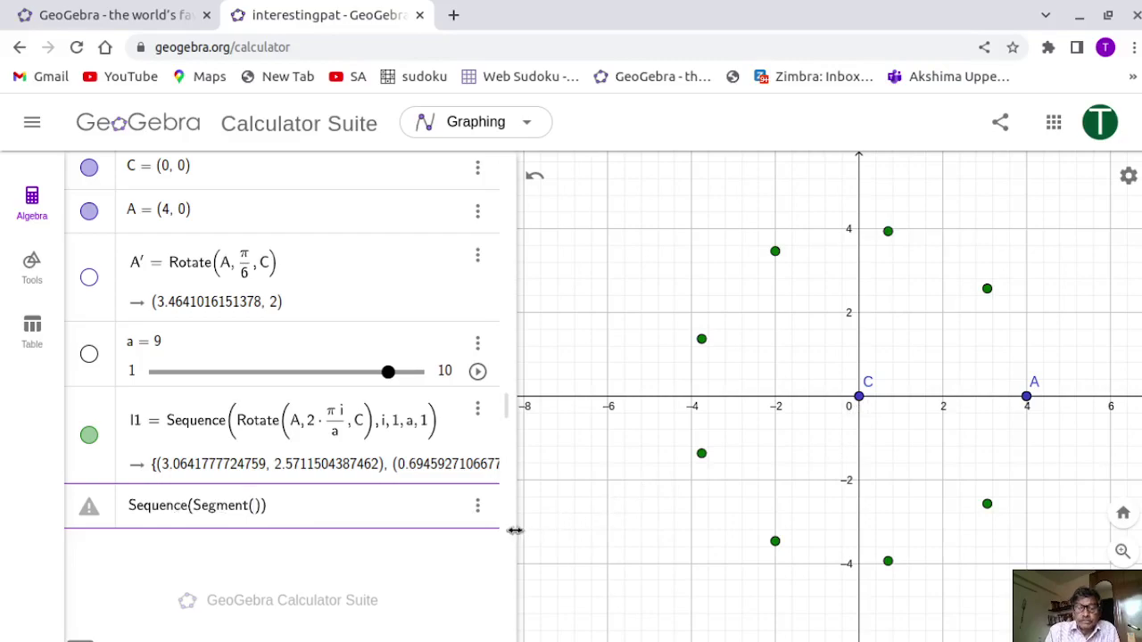
# Enter centre C and the list element l1(i) as the endpoints of the nested Segment command.
pyautogui.write('C')
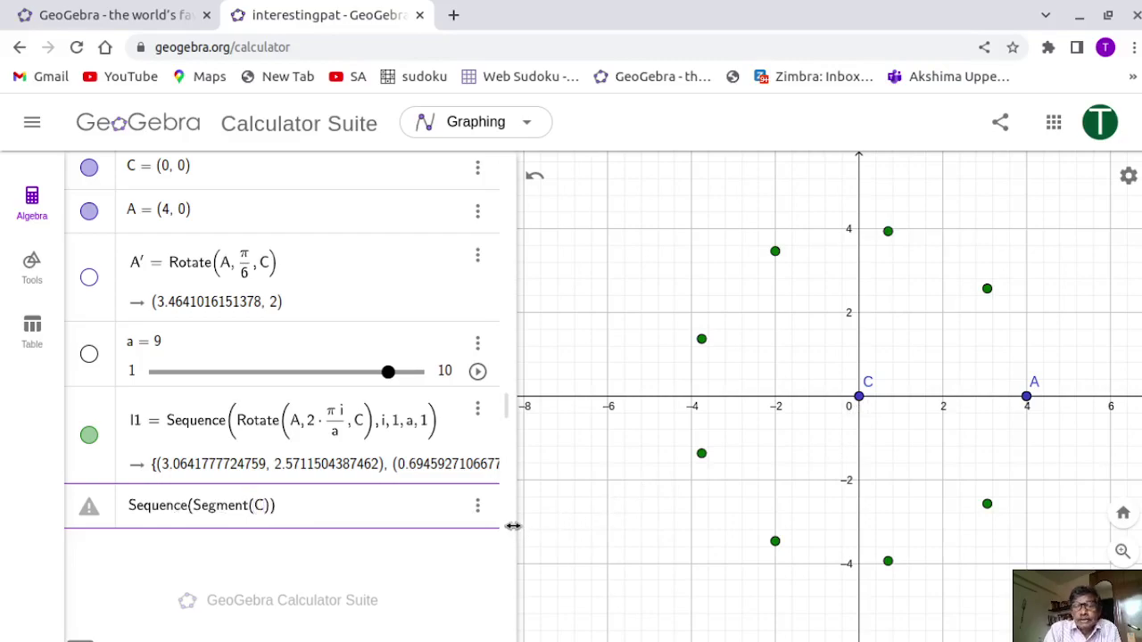
pyautogui.write(',')
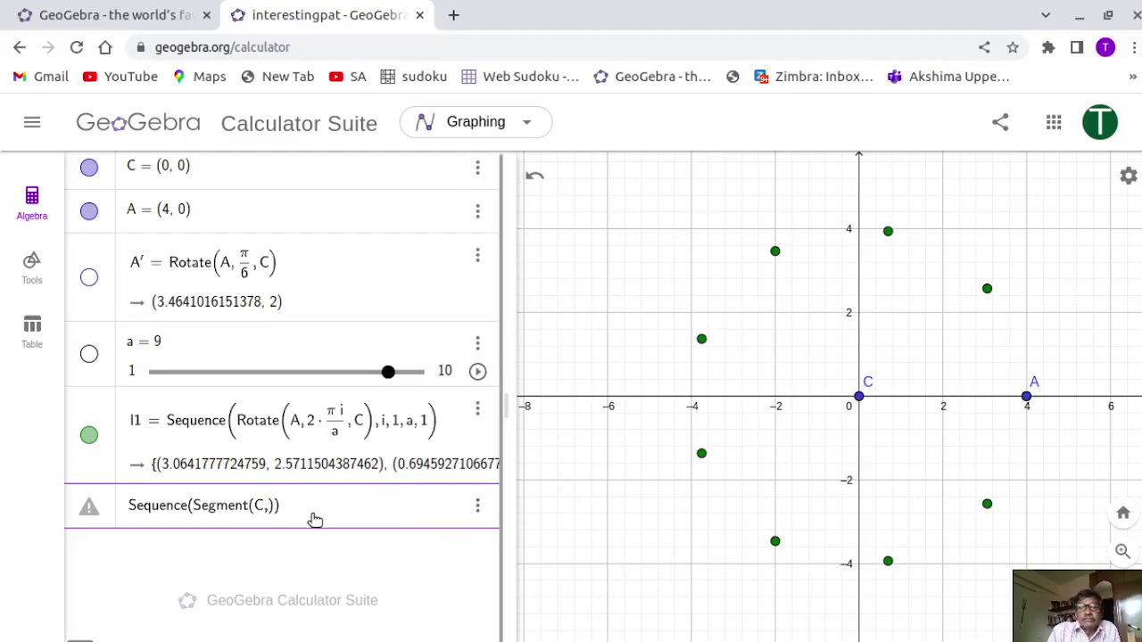
pyautogui.write('l1(i)')
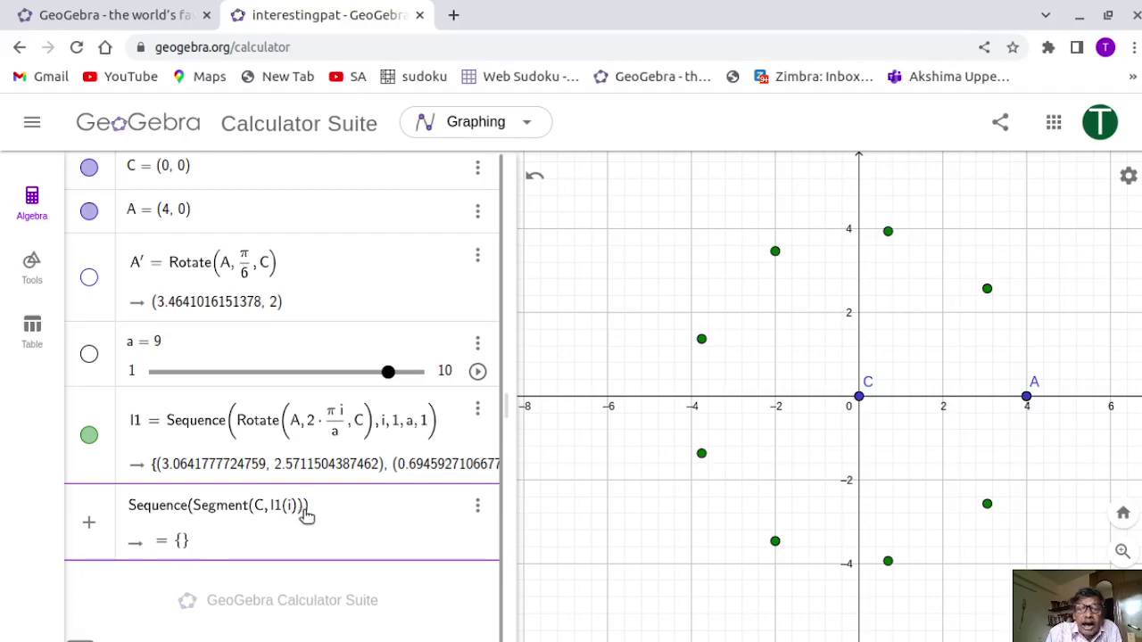
# Complete the segment Sequence with variable i running from 1 to a in increments of 1.
pyautogui.write(',')
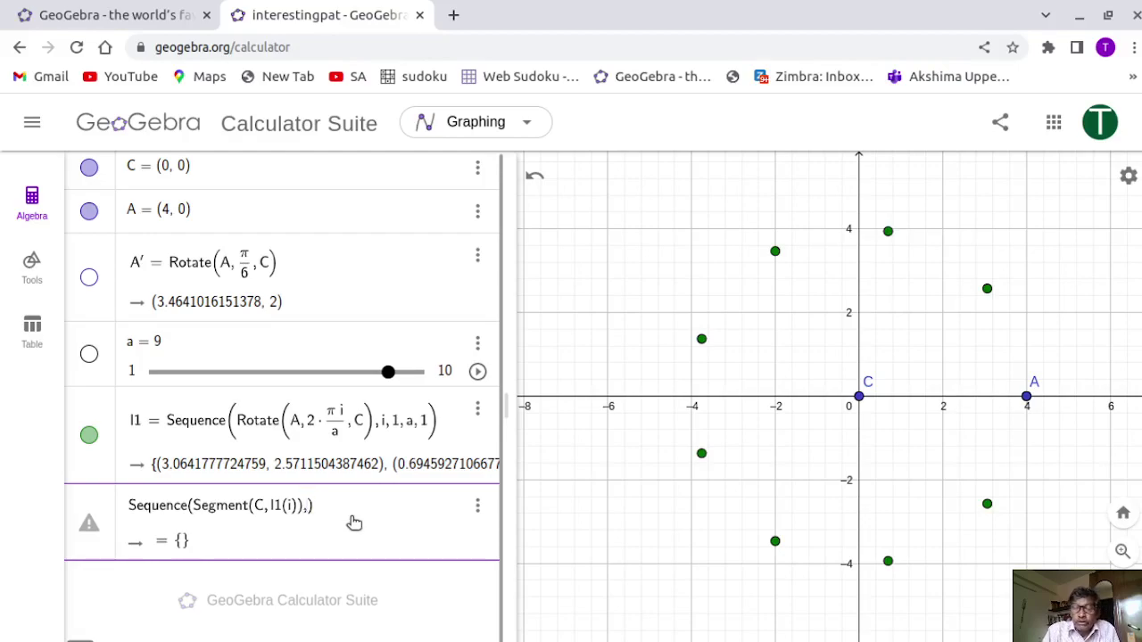
pyautogui.write('i, ')
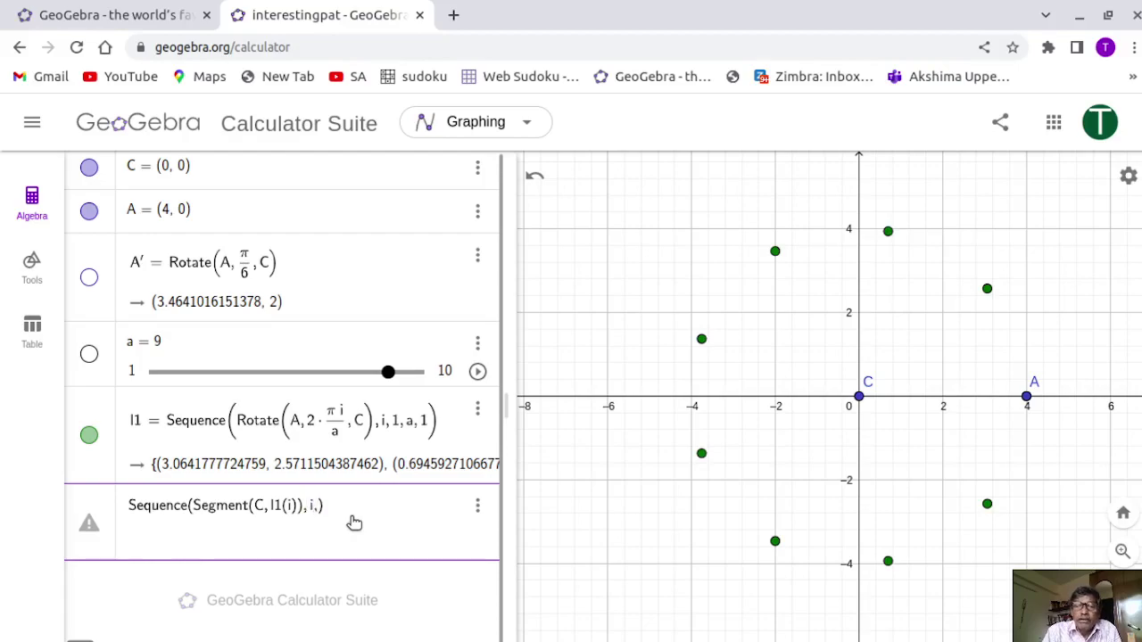
pyautogui.write('1, a')
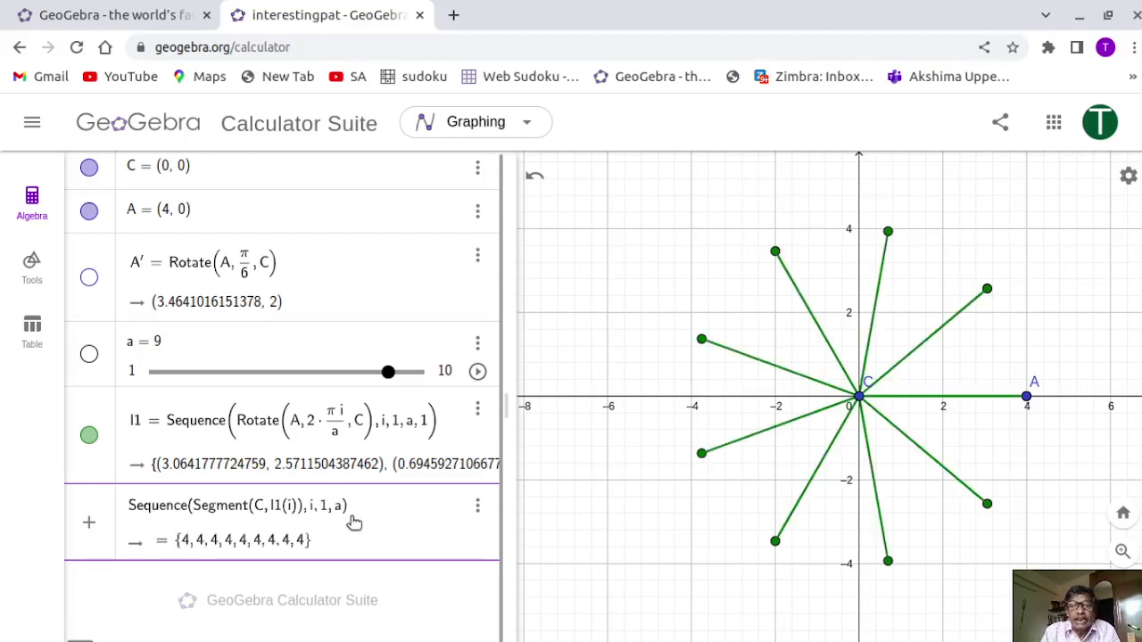
pyautogui.write(', 1')
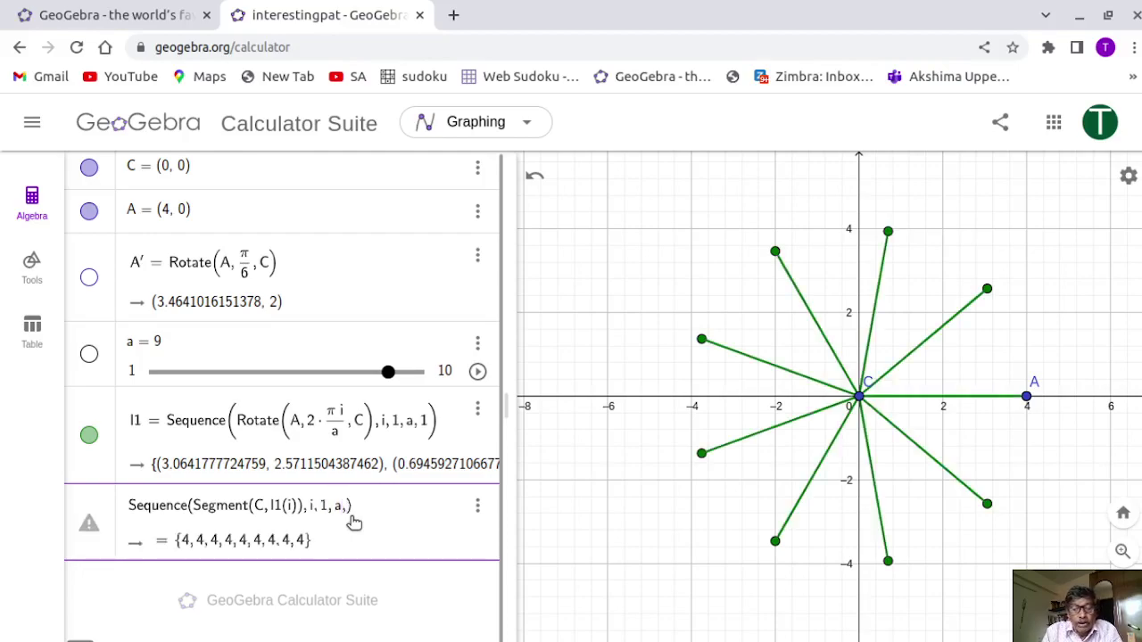
pyautogui.press('Return')
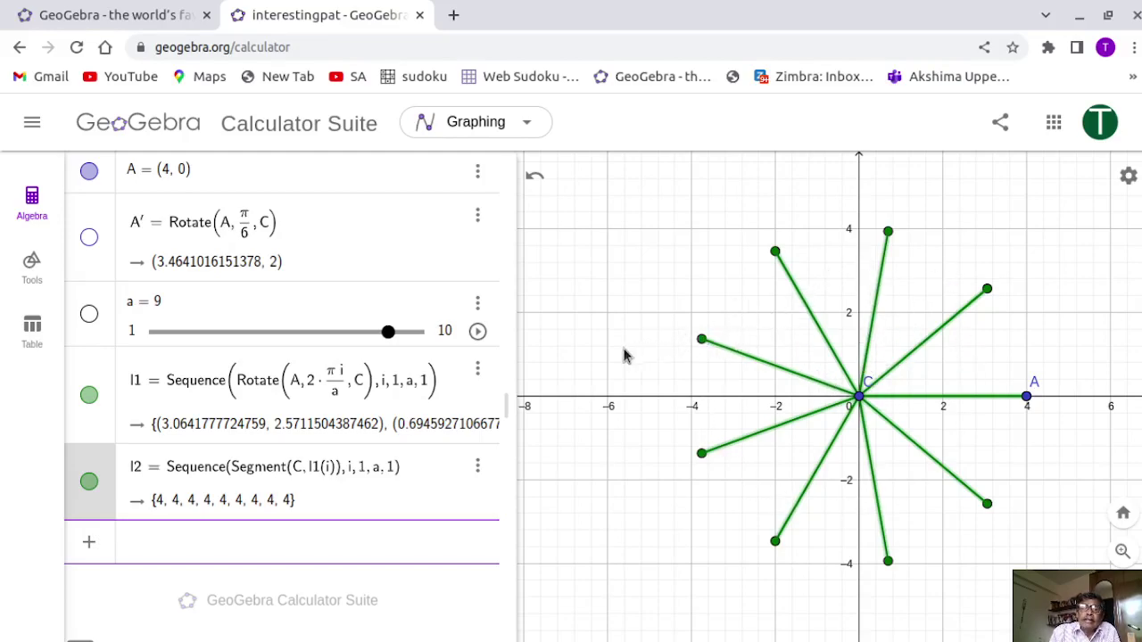
# Set slider a to 10 and change its maximum to 20 in the slider settings.
pyautogui.click(388, 332)
pyautogui.moveTo(388, 332); pyautogui.dragTo(425, 346)
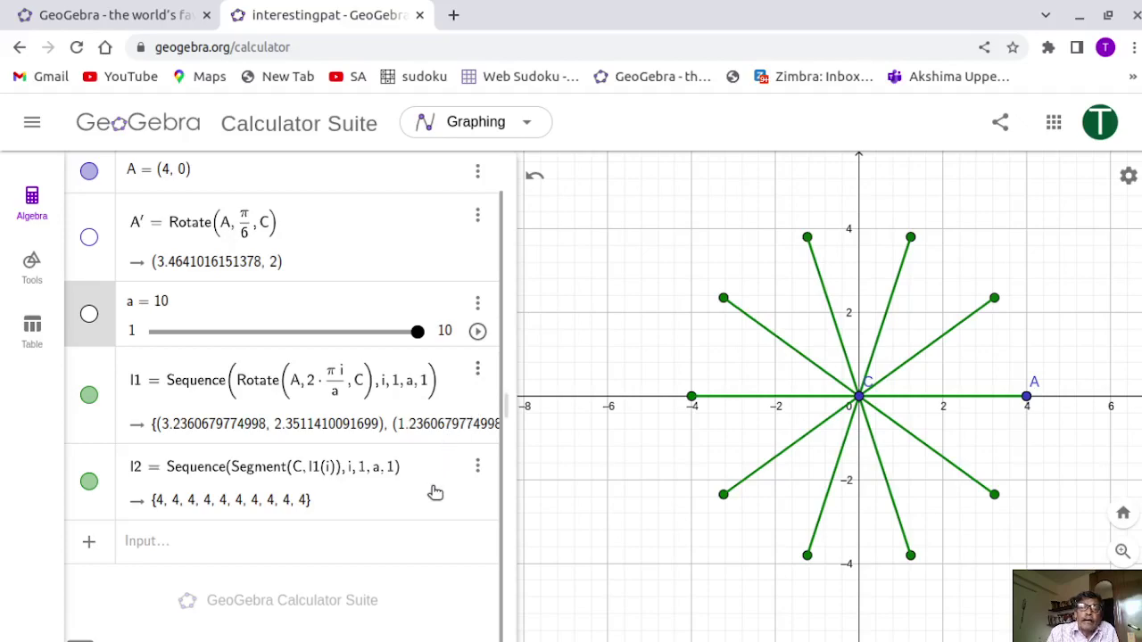
pyautogui.click(478, 305)
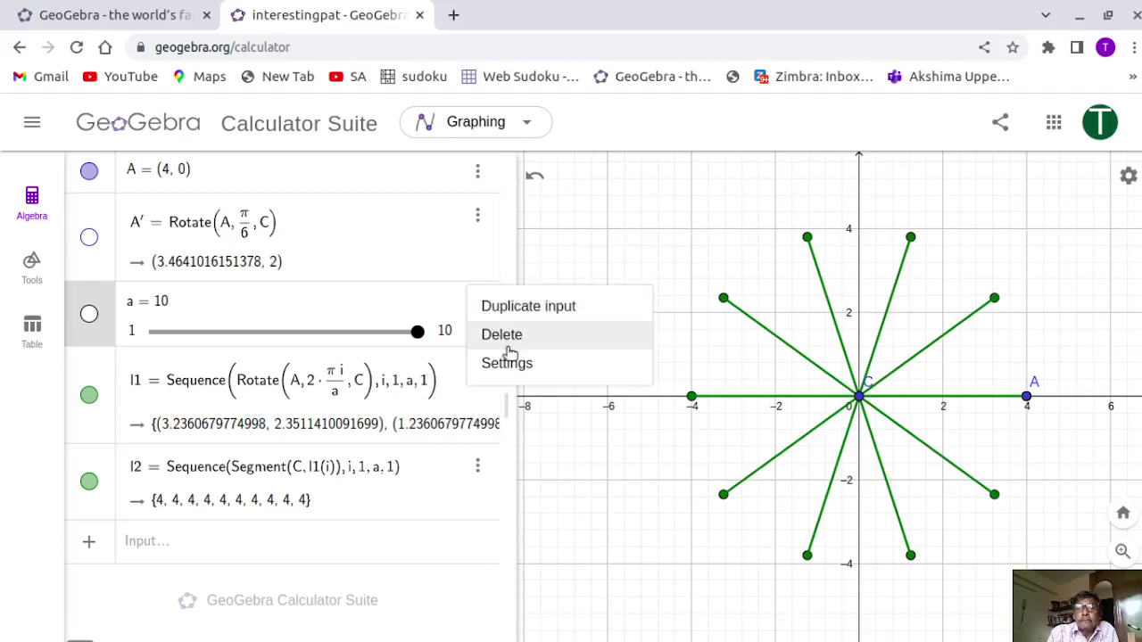
pyautogui.click(506, 364)
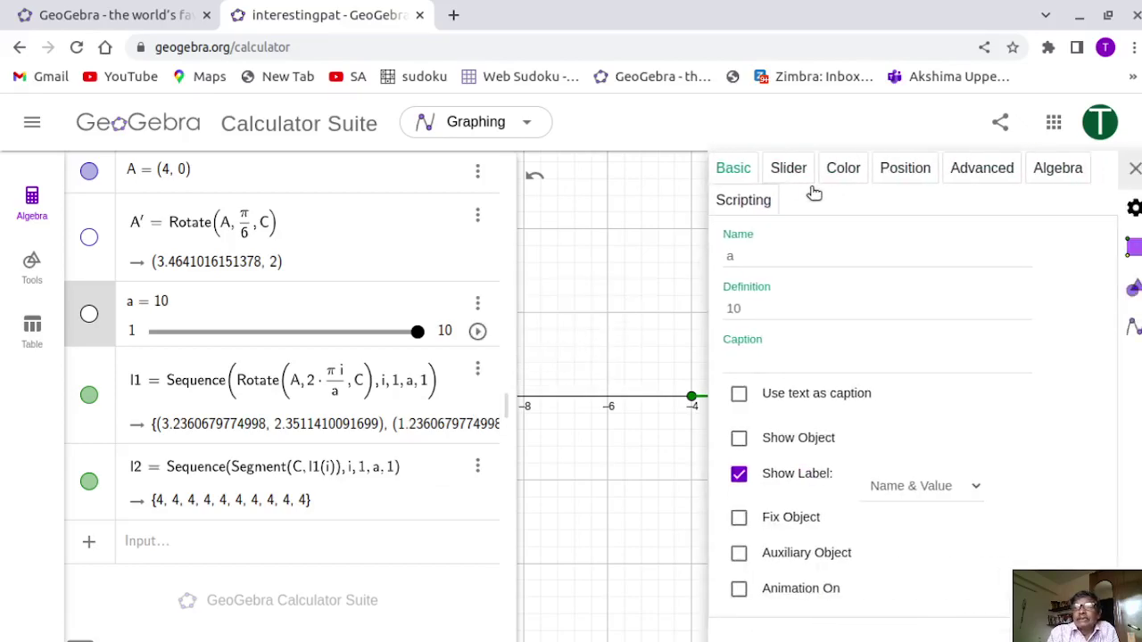
pyautogui.click(781, 171)
pyautogui.click(739, 283)
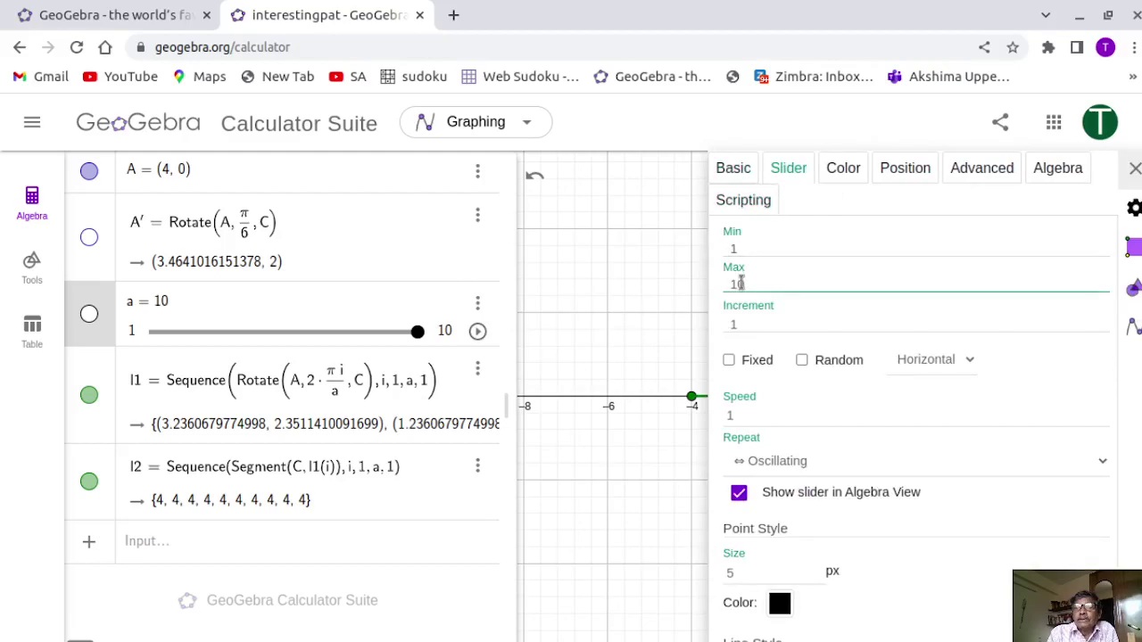
pyautogui.moveTo(746, 284); pyautogui.dragTo(724, 284)
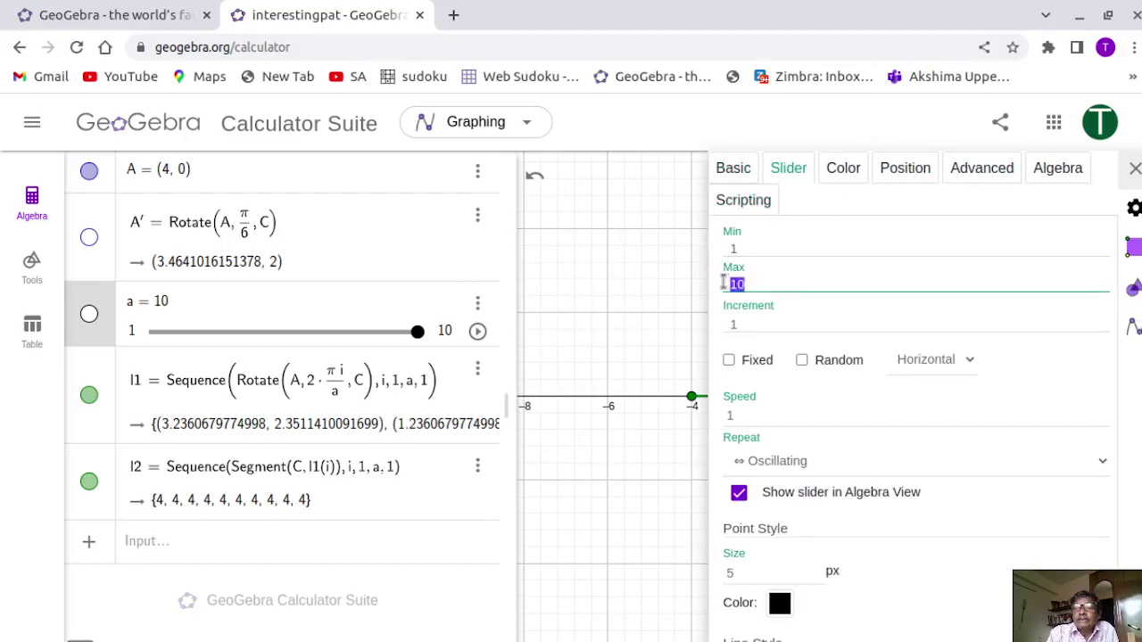
pyautogui.write('20')
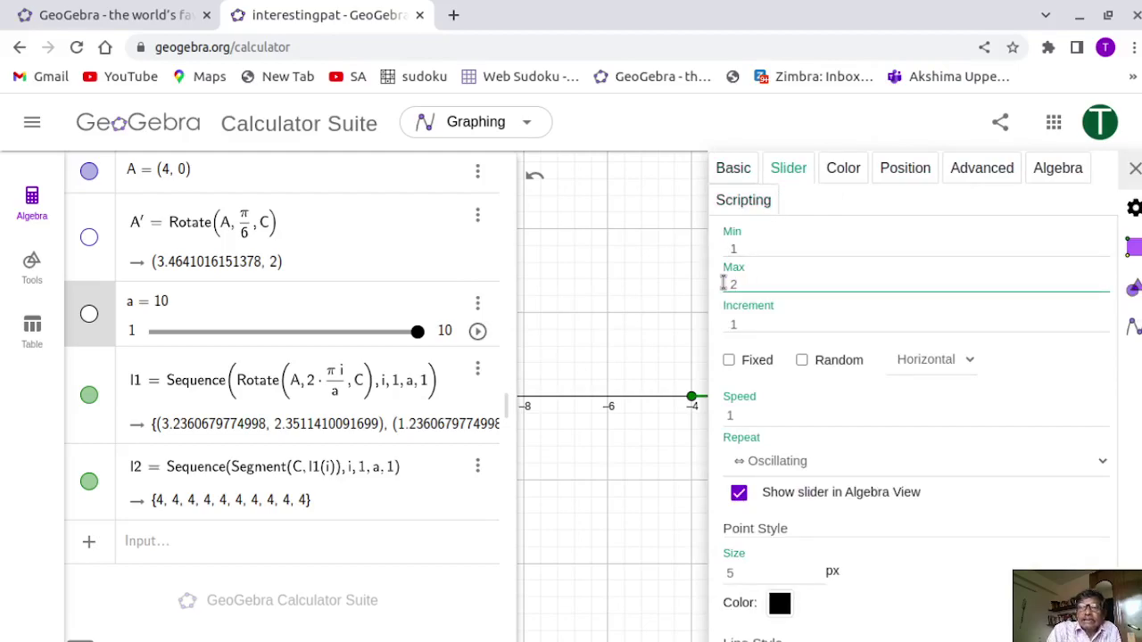
pyautogui.moveTo(727, 284); pyautogui.dragTo(822, 285)
pyautogui.press('Return')
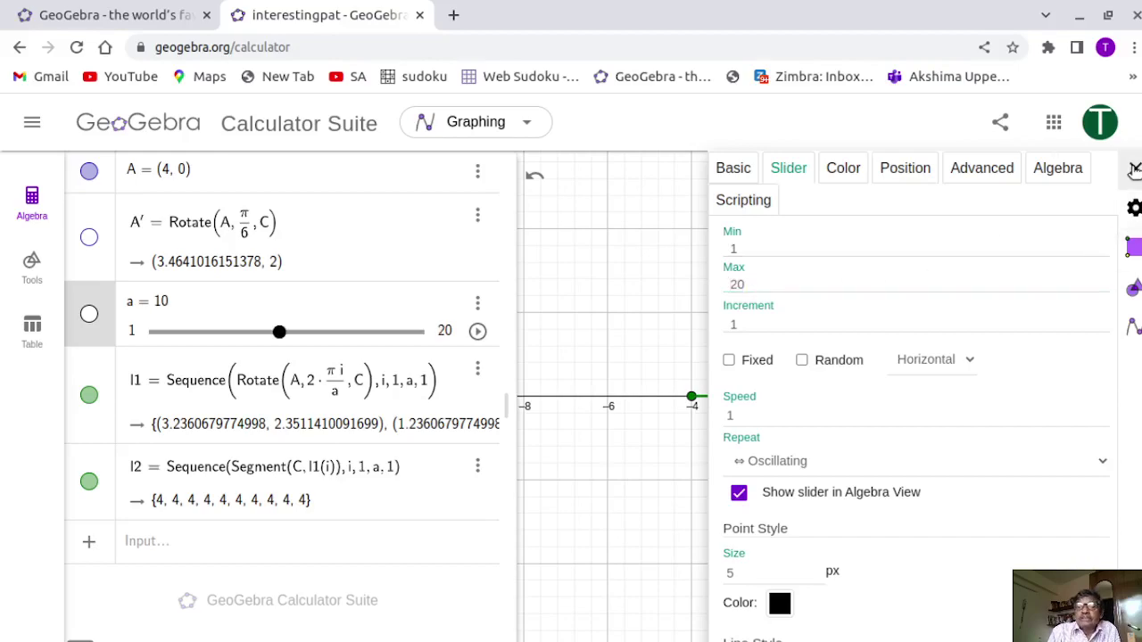
pyautogui.click(1133, 168)
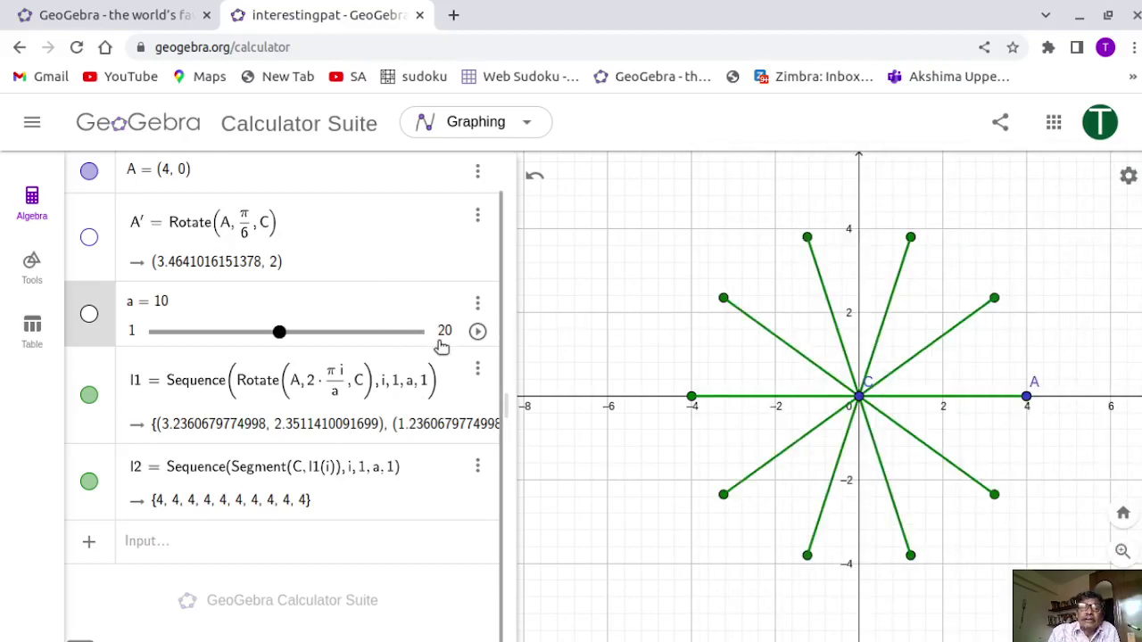
# Set slider a to 20 and hide the segment list l2.
pyautogui.moveTo(280, 336); pyautogui.dragTo(443, 345)
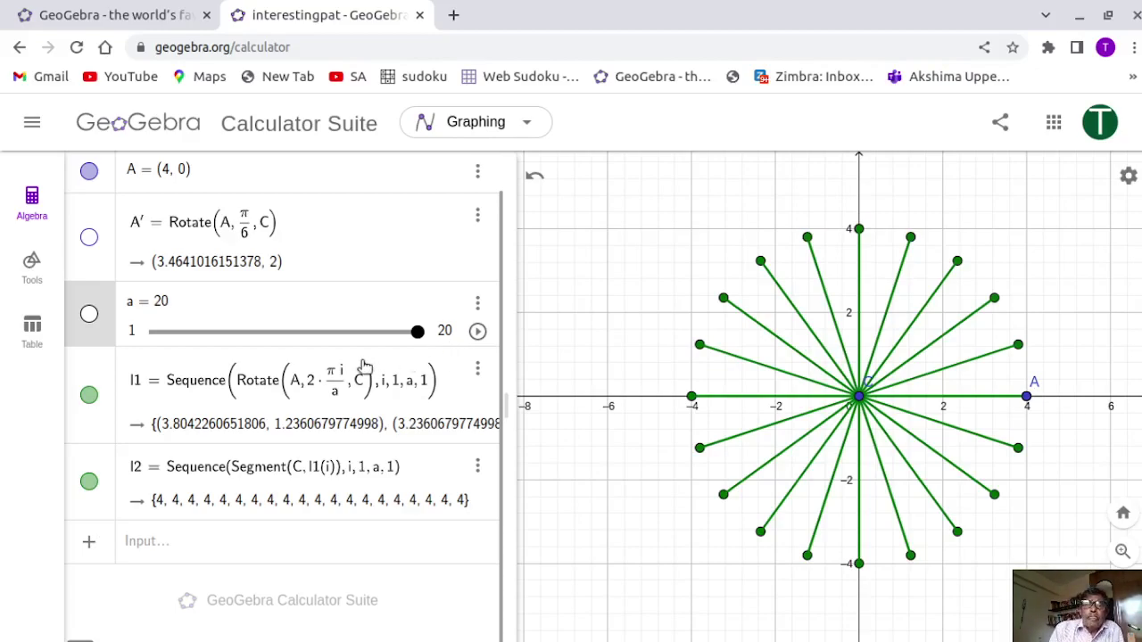
pyautogui.click(90, 482)
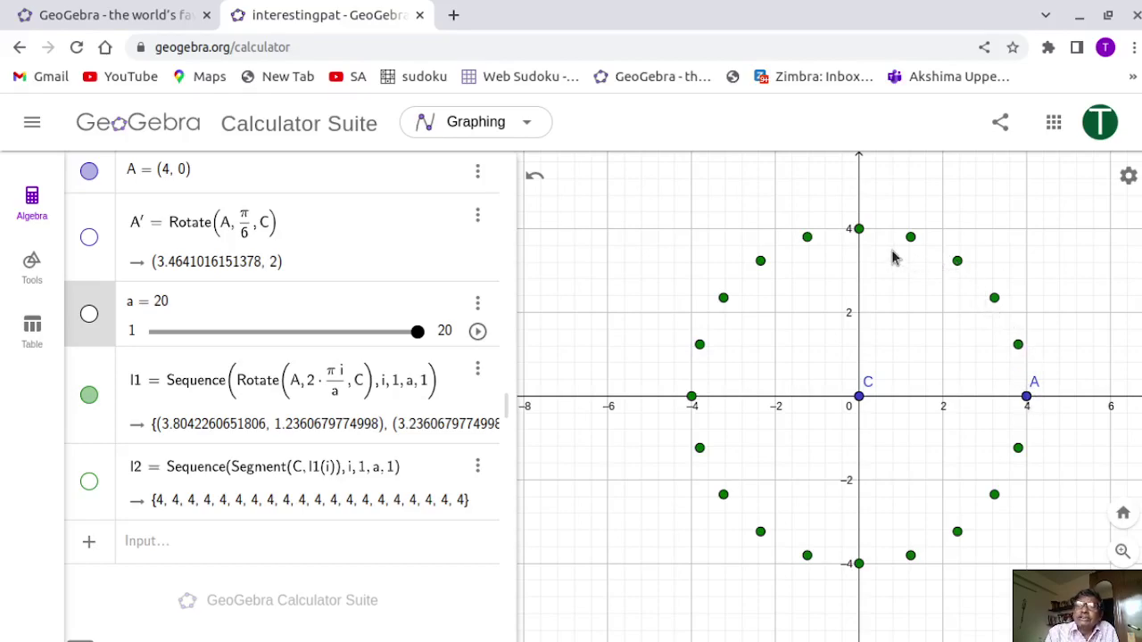
pyautogui.click(857, 230)
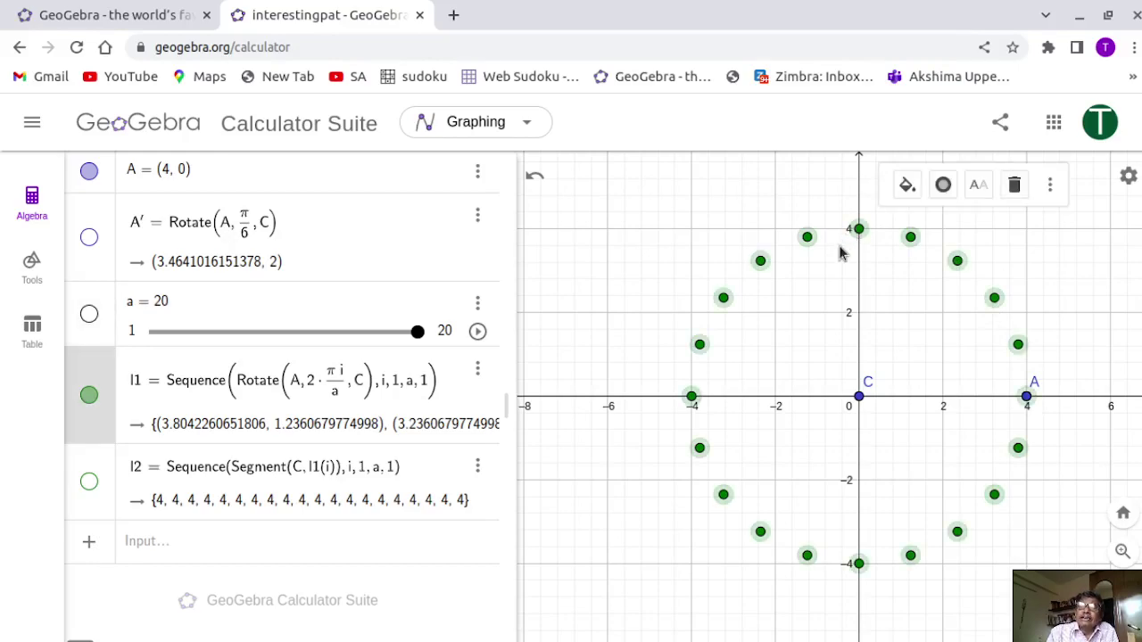
pyautogui.click(661, 237)
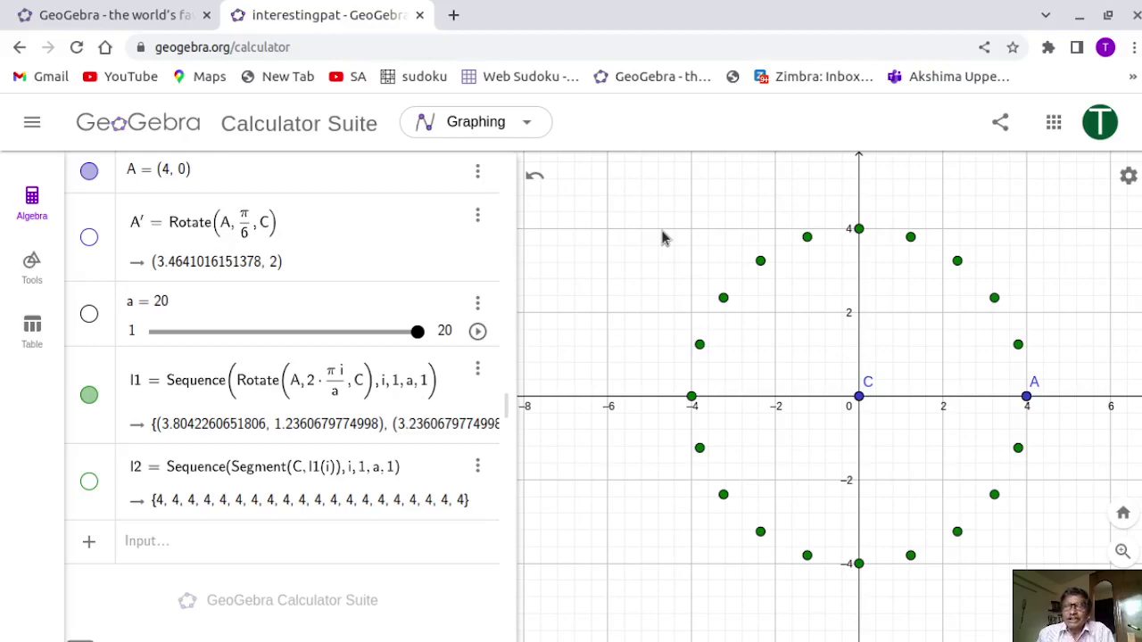
# Begin a new Sequence command with a second Sequence command nested inside it.
pyautogui.click(199, 548)
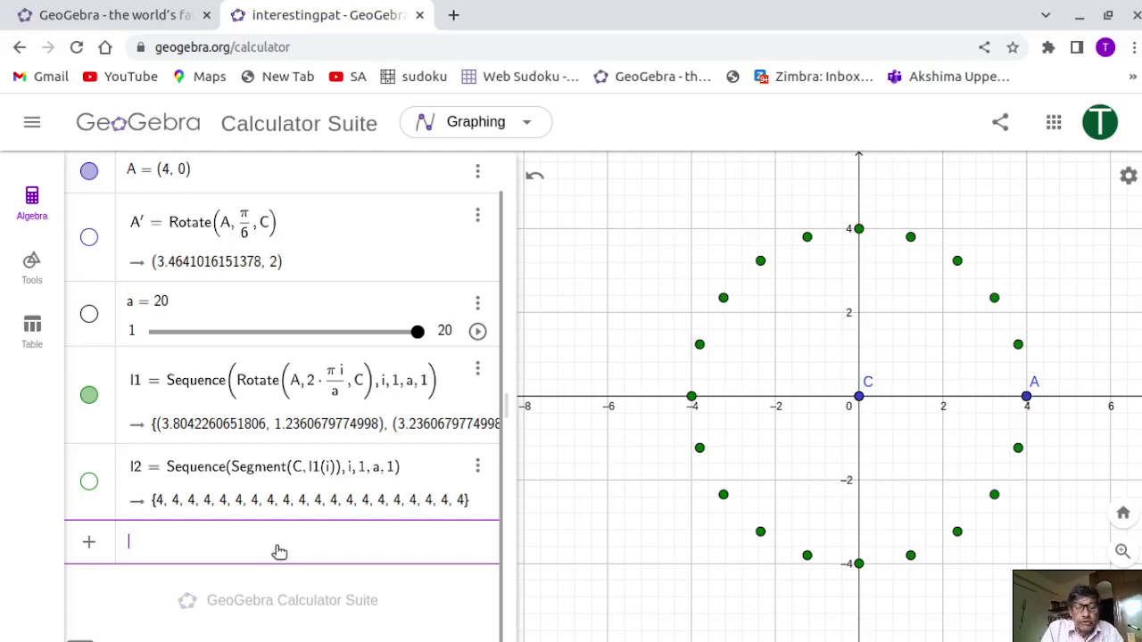
pyautogui.write('S')
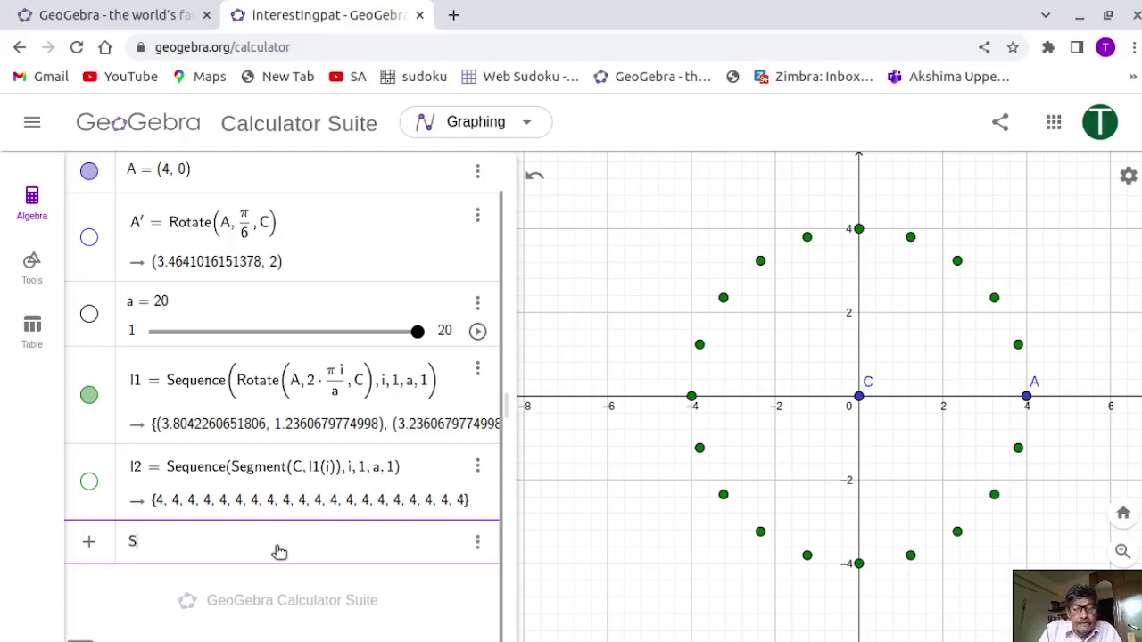
pyautogui.write('eq')
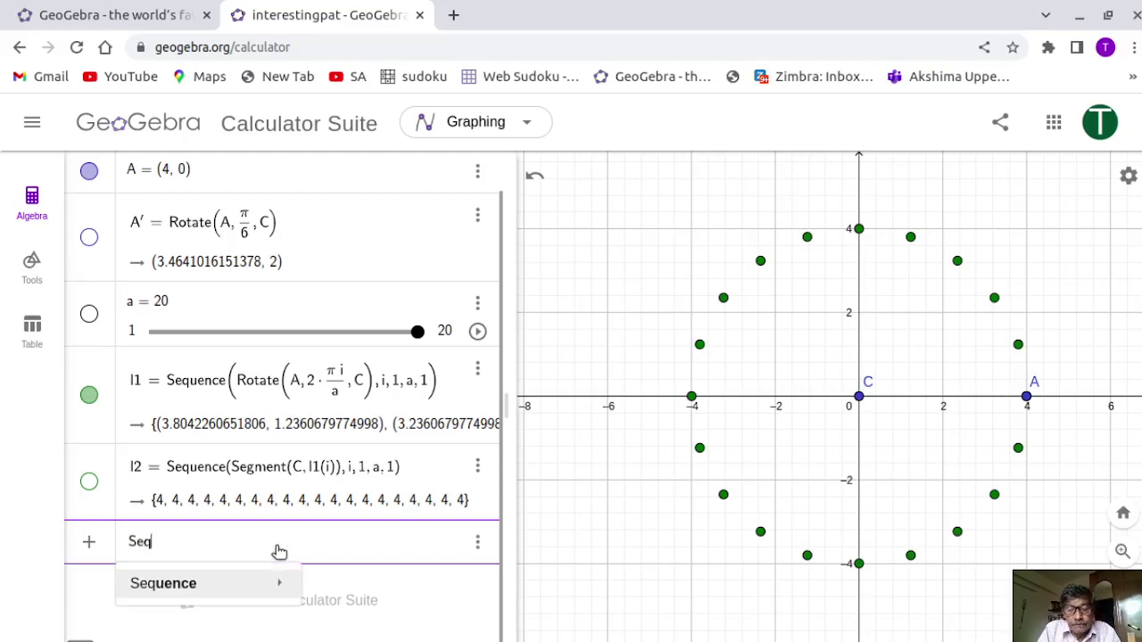
pyautogui.write('uence')
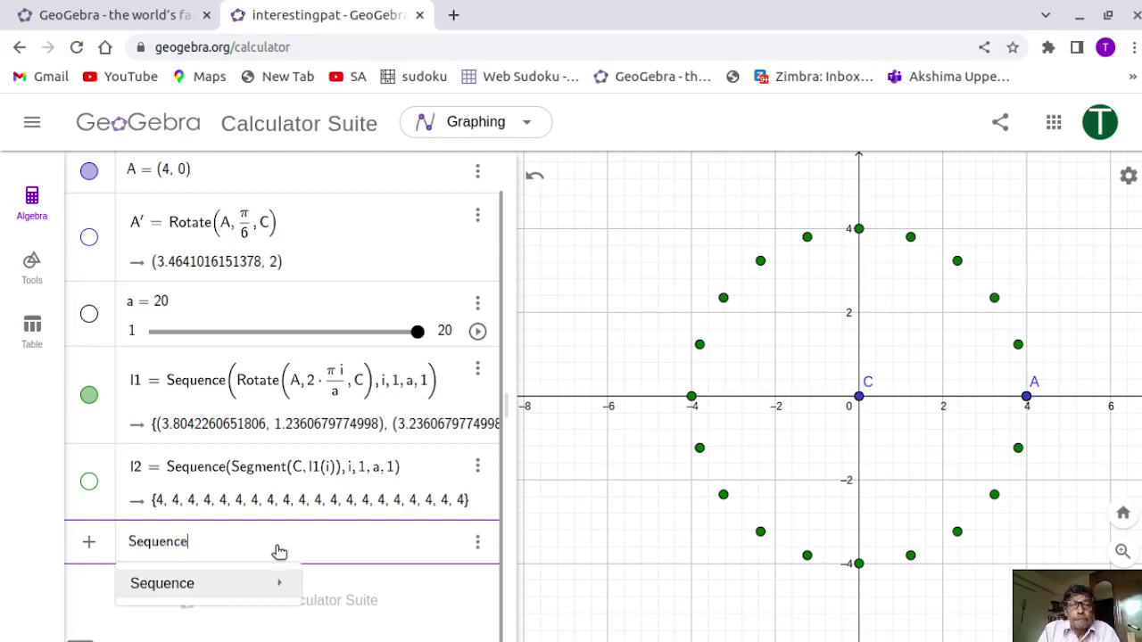
pyautogui.write('(')
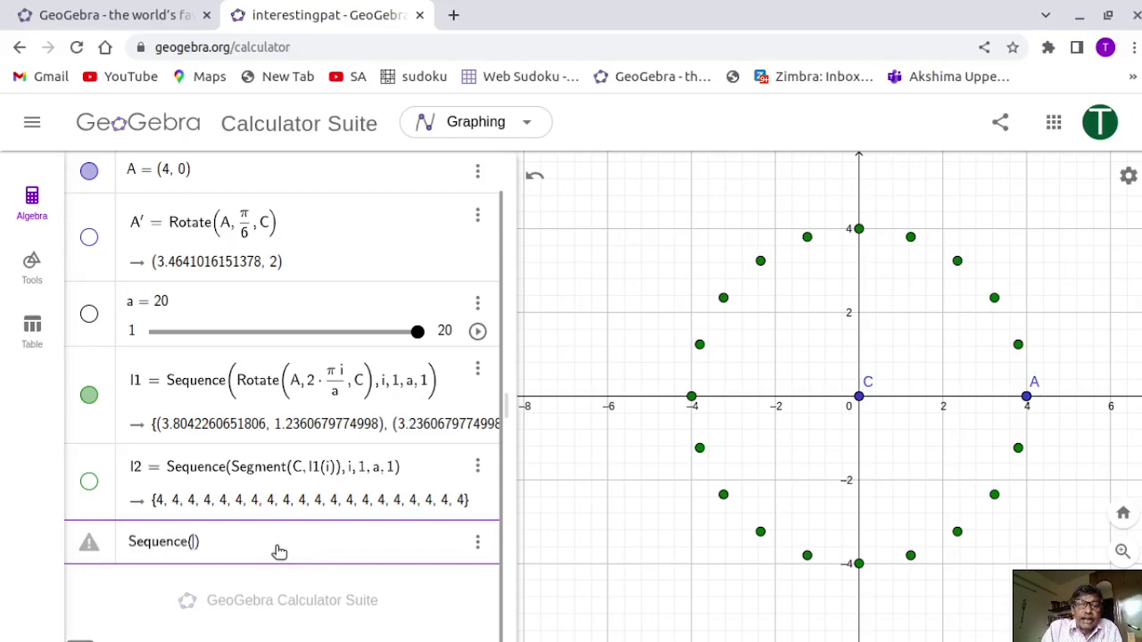
pyautogui.write('Sequence')
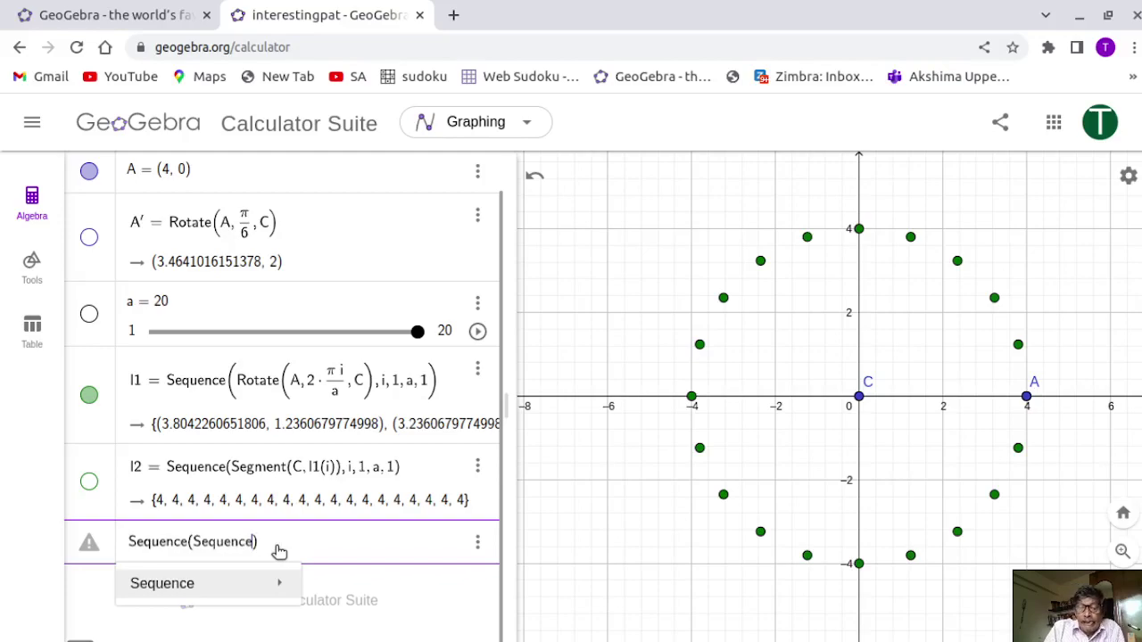
pyautogui.write('(')
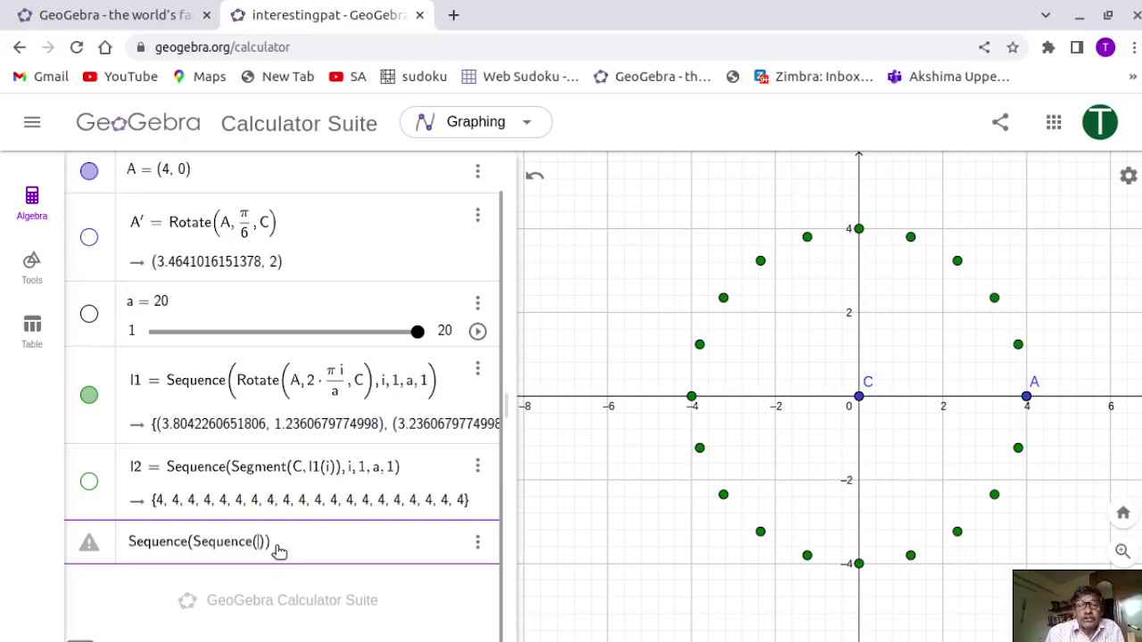
# Add a Segment command with endpoints l1(i) and l1(j) inside the inner Sequence.
pyautogui.write('S')
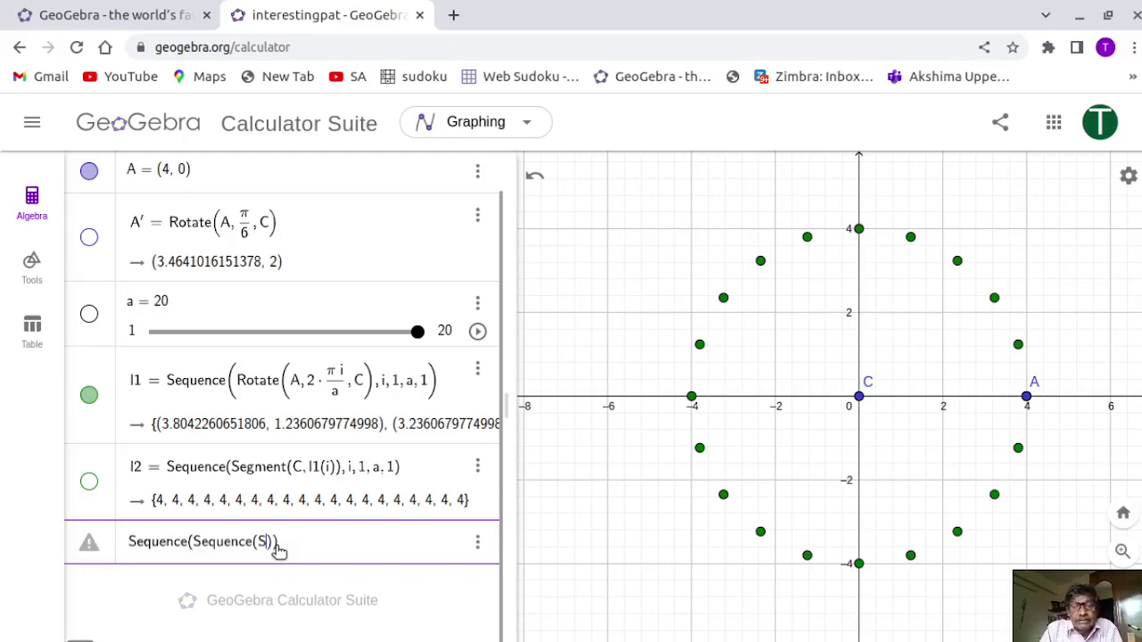
pyautogui.write('egment')
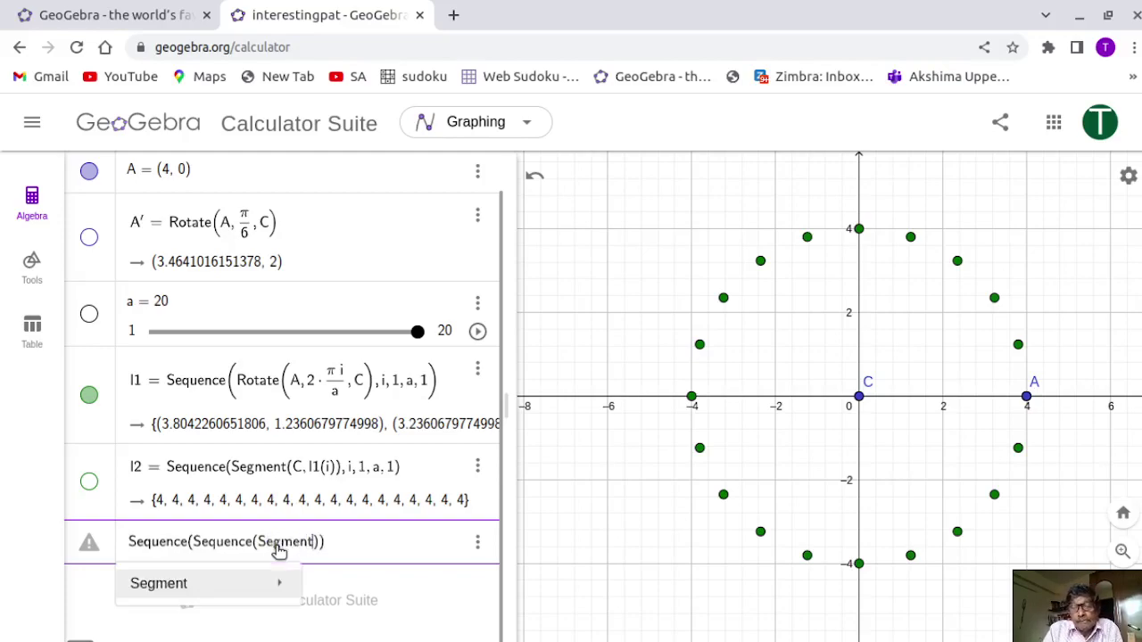
pyautogui.write('(')
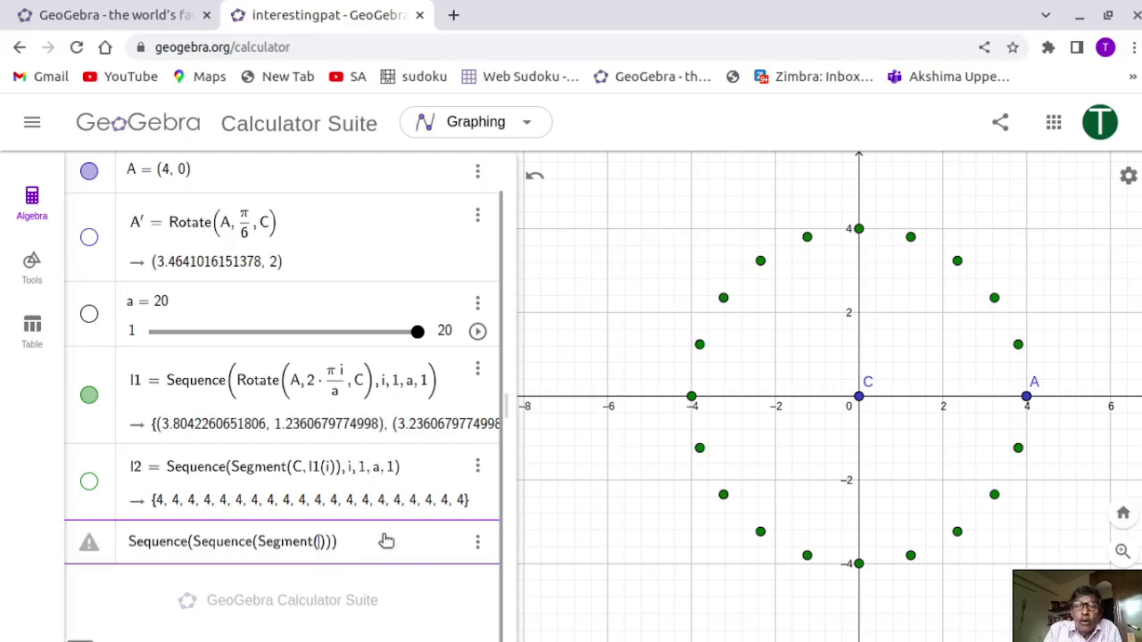
pyautogui.write('l1(i)')
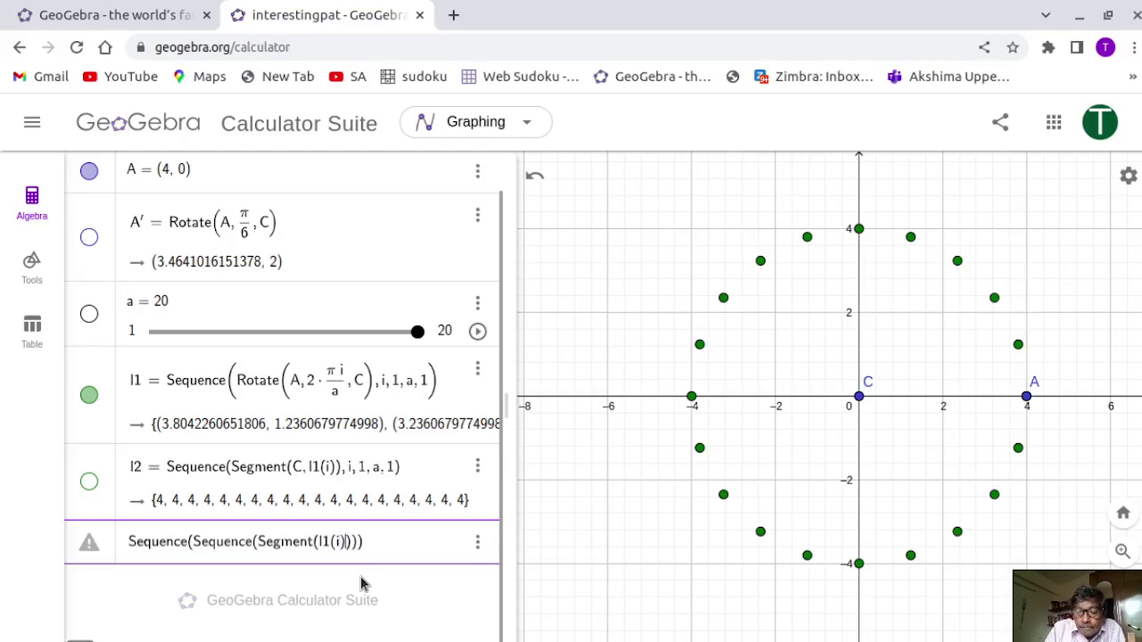
pyautogui.write(',')
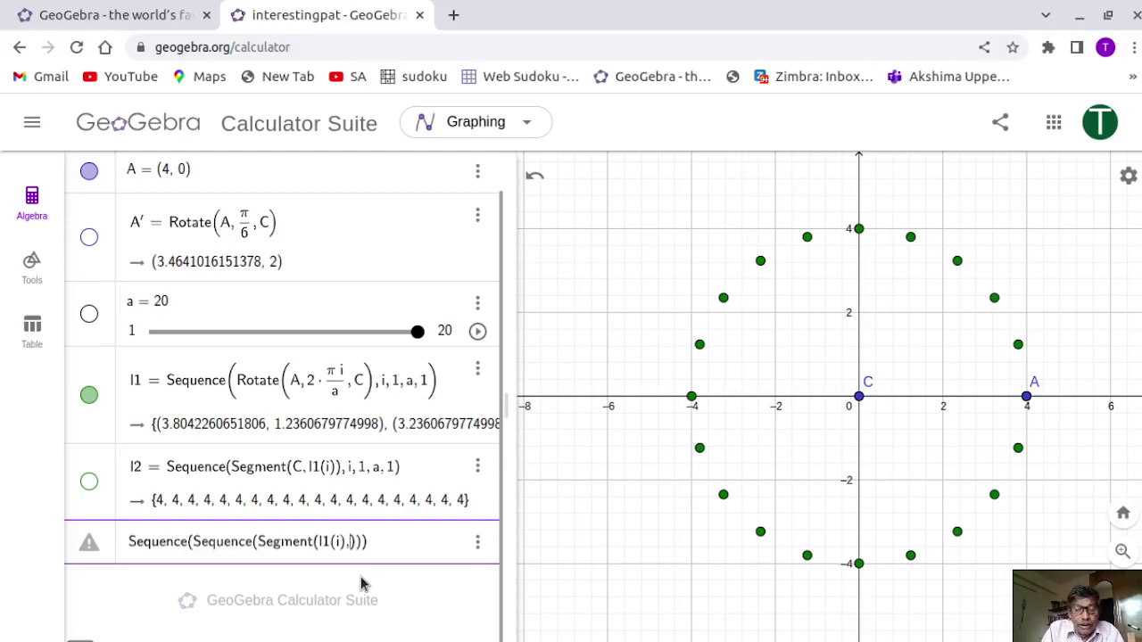
pyautogui.write('l1')
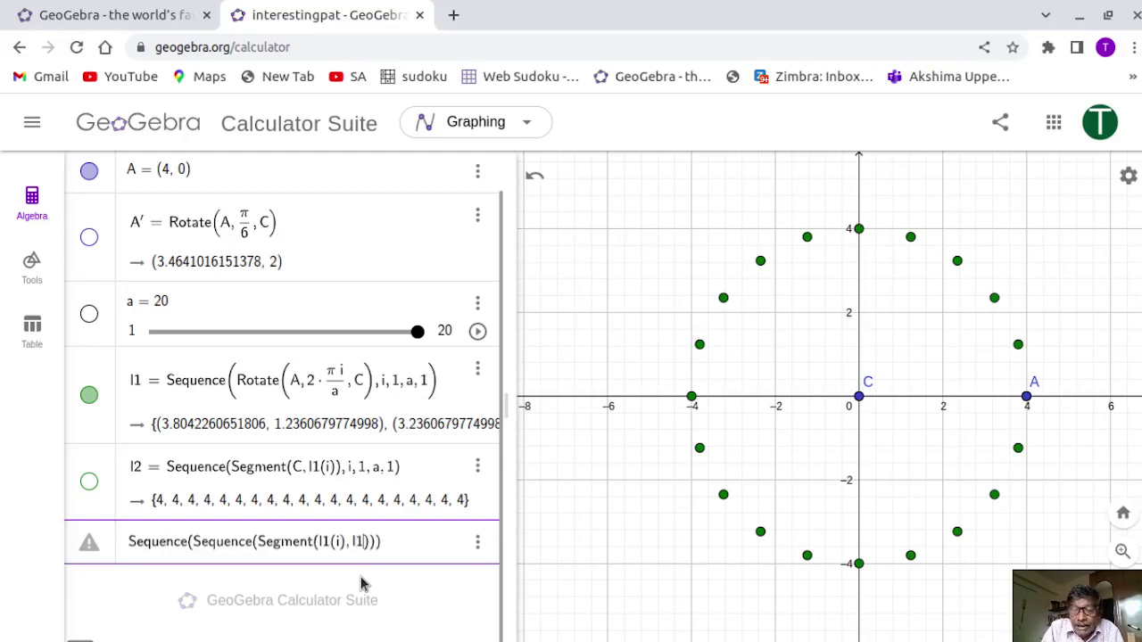
pyautogui.write('(j')
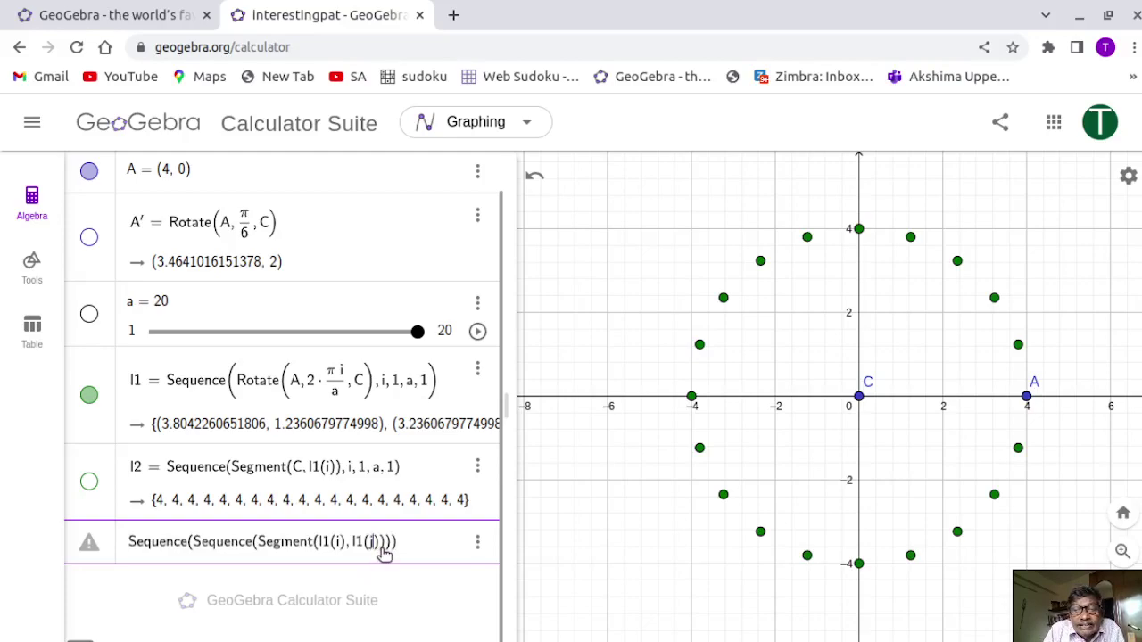
pyautogui.click(385, 548)
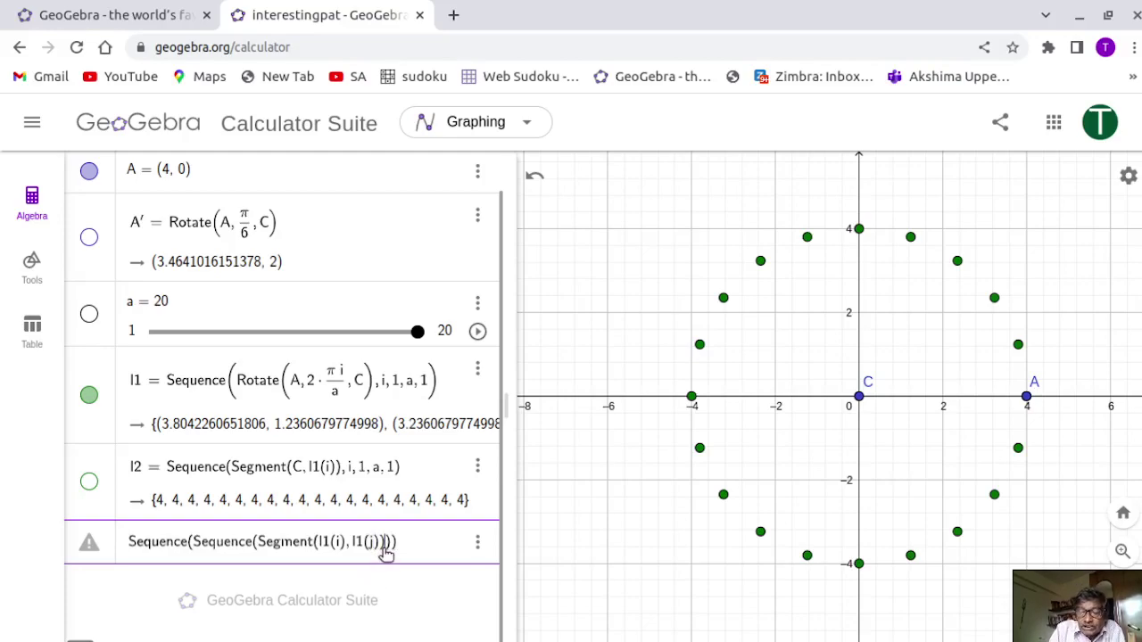
# Complete the inner Sequence with variable i running from 1 to a in increments of 1.
pyautogui.write(', ')
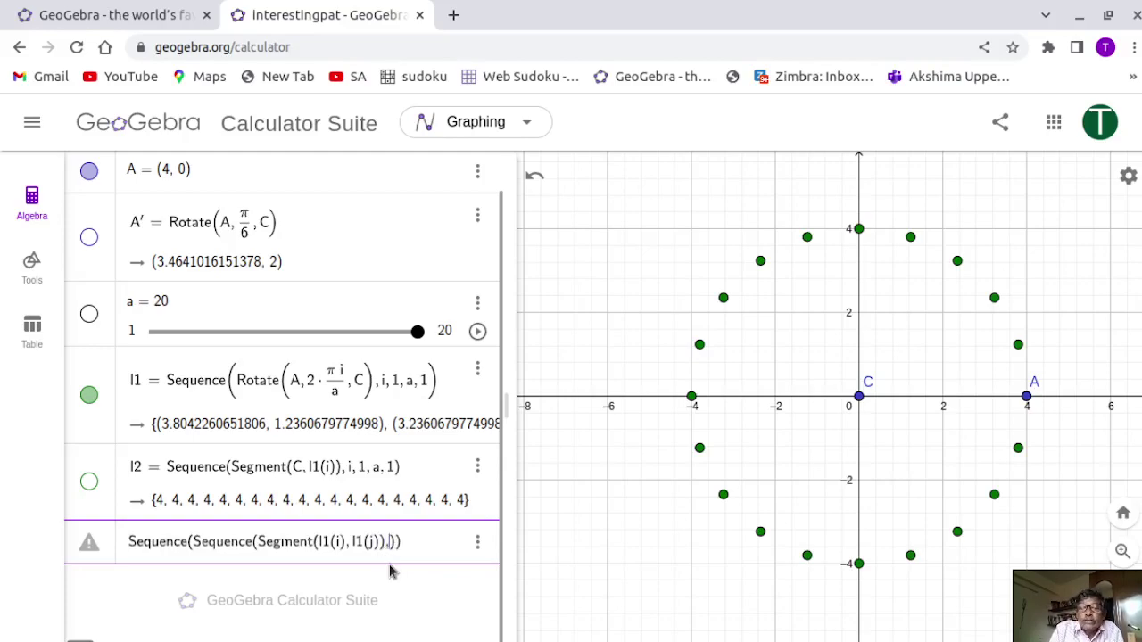
pyautogui.write('i,')
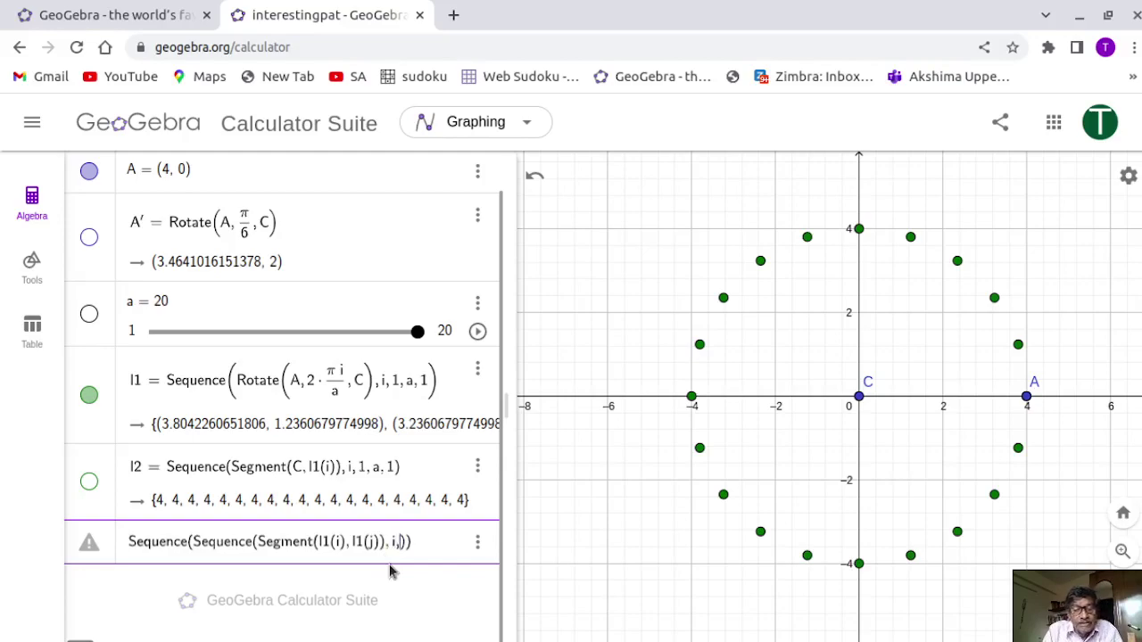
pyautogui.write(' 1, ')
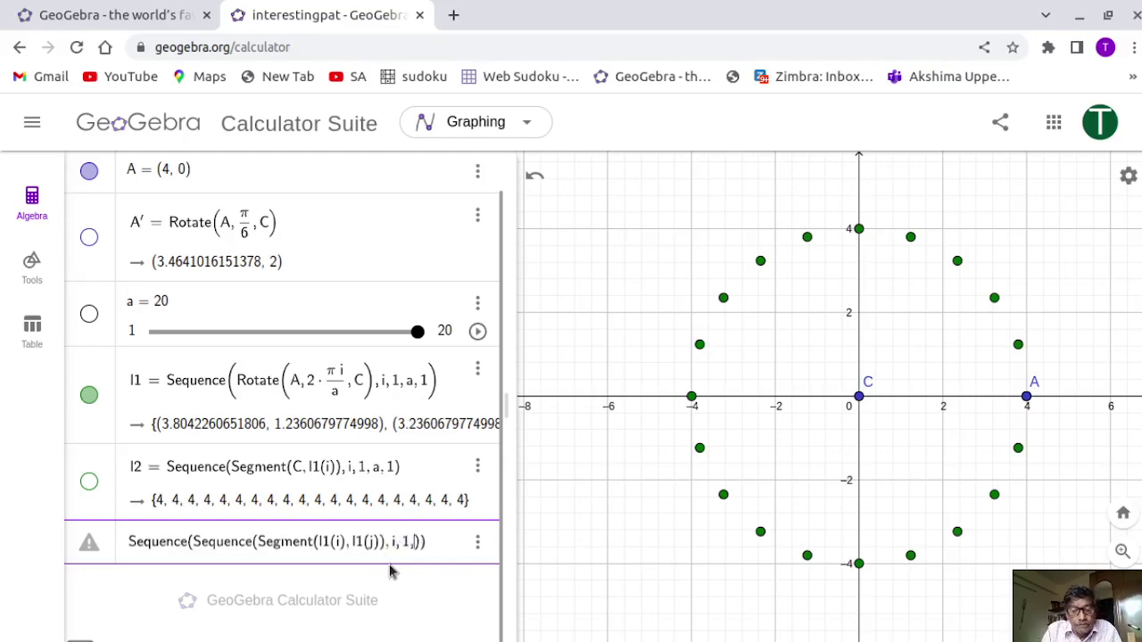
pyautogui.write('a, 1)')
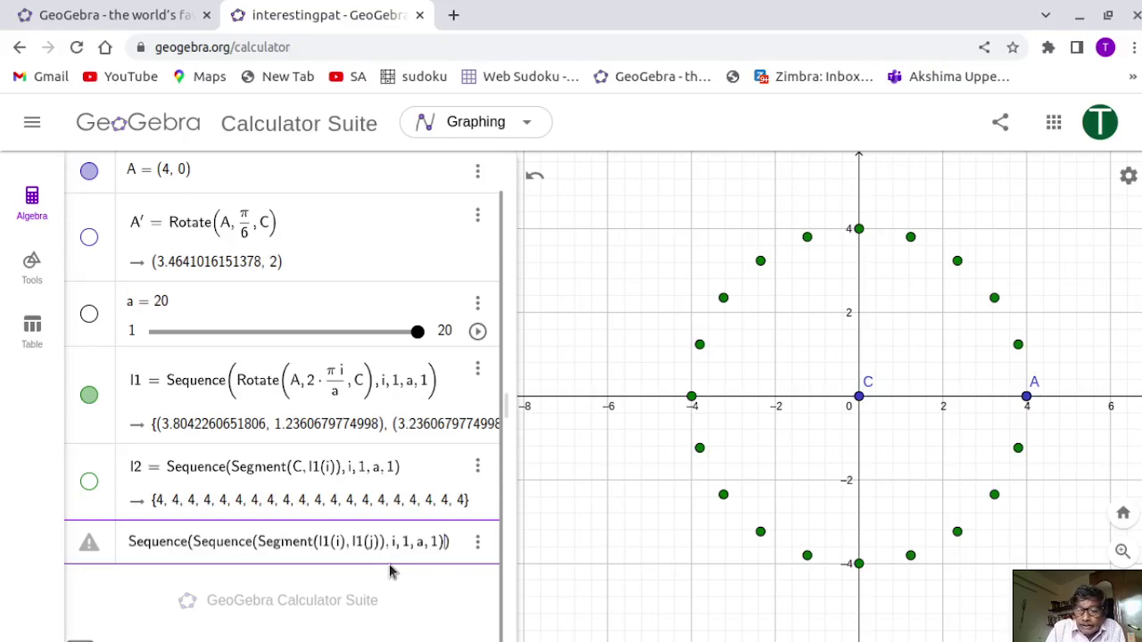
# Complete the outer Sequence with variable j running from 1 to a in increments of 1, and create the list of segments.
pyautogui.write(', j')
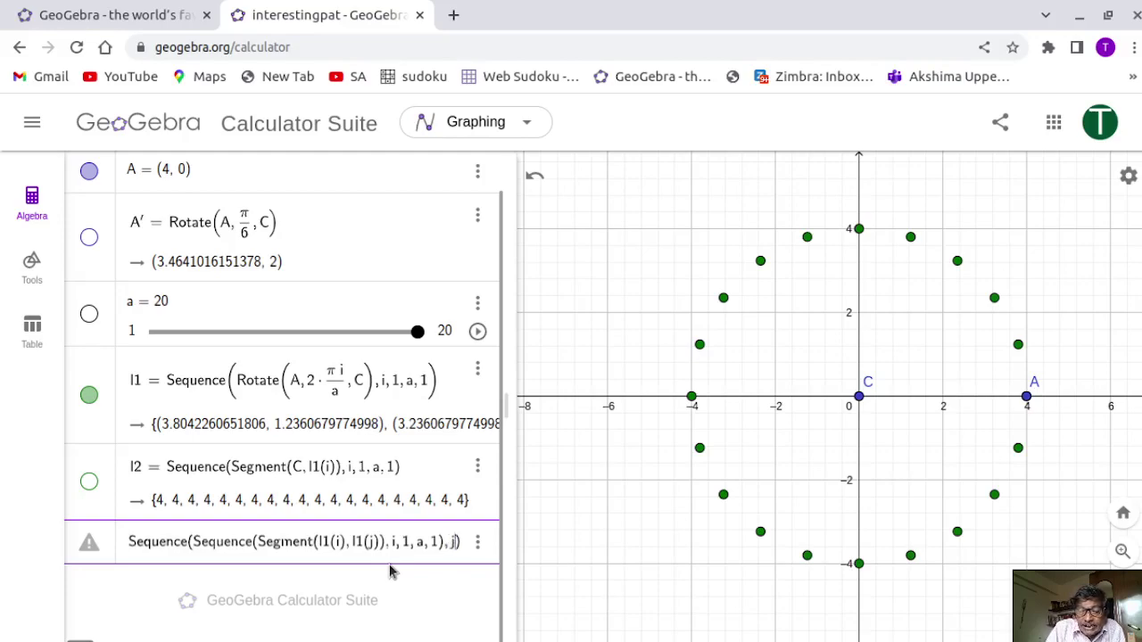
pyautogui.write(', 1')
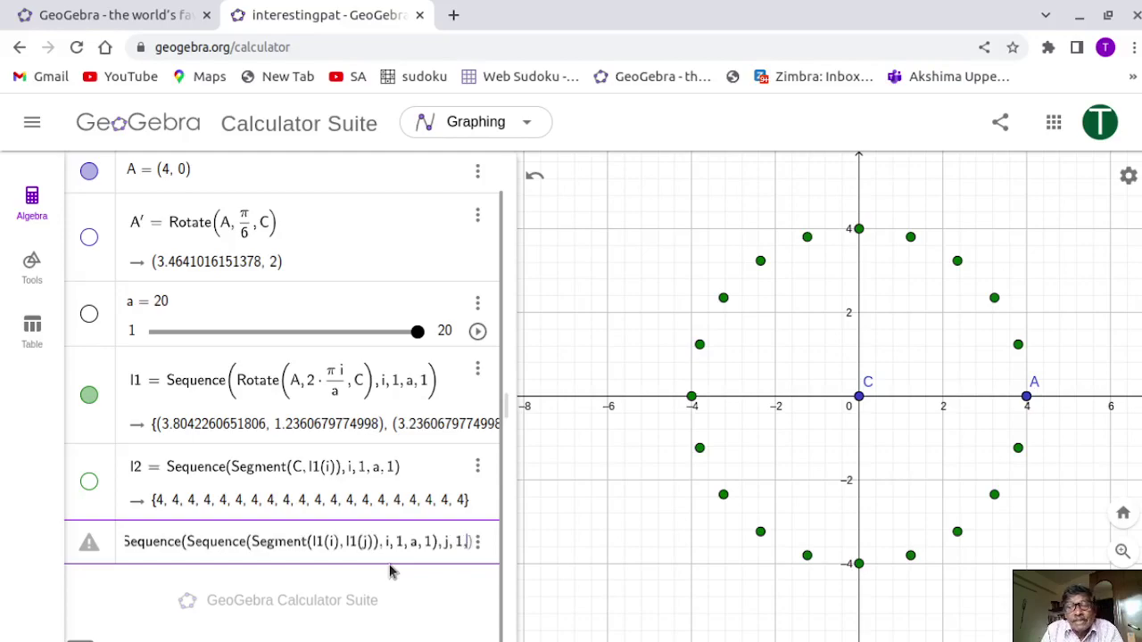
pyautogui.press('Return')
pyautogui.write(', a, 1')
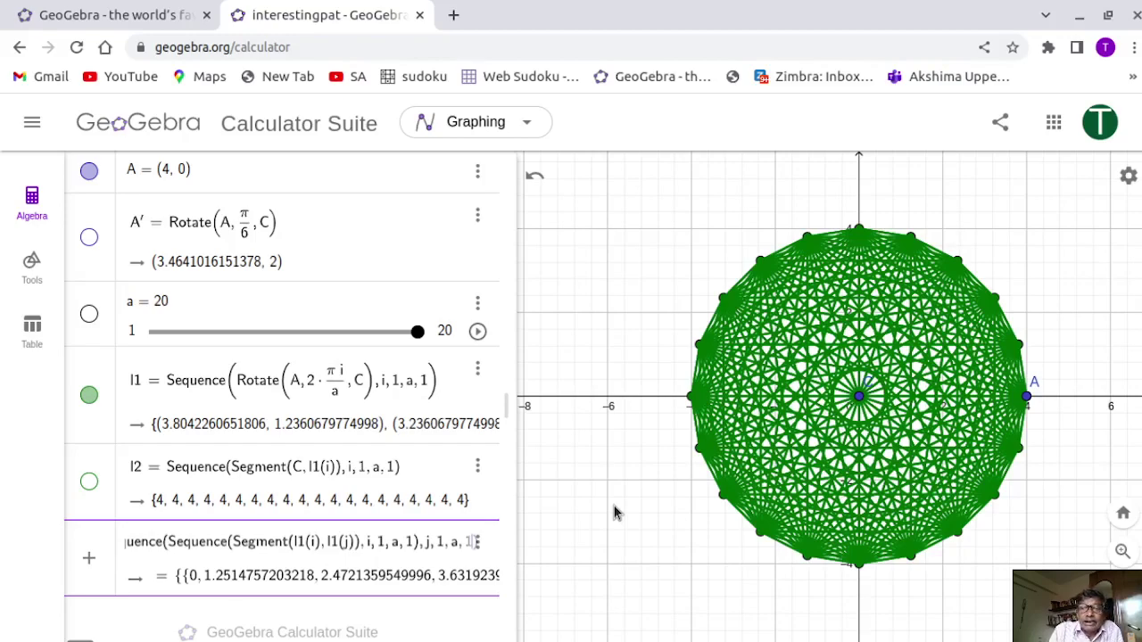
pyautogui.moveTo(512, 490); pyautogui.dragTo(598, 489)
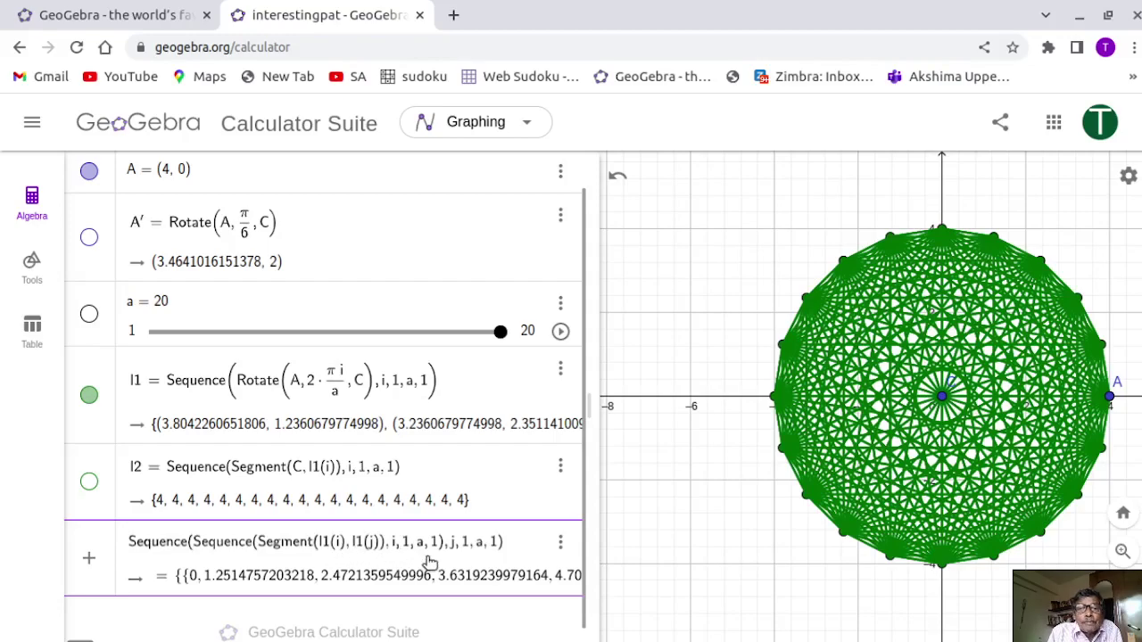
pyautogui.press('Return')
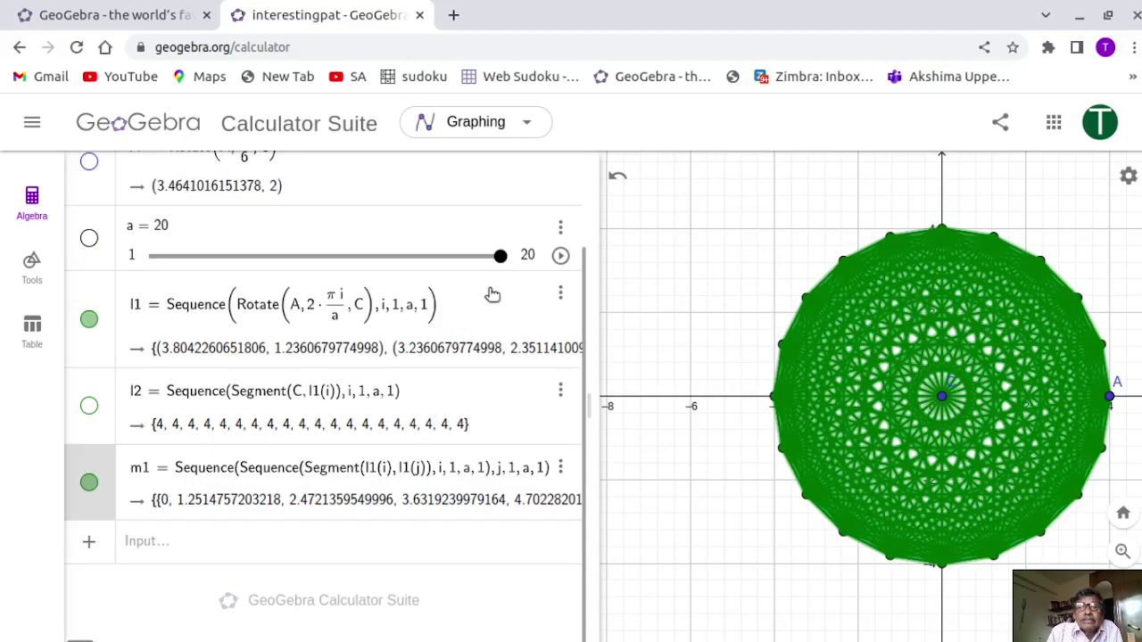
# Set slider a to 10 and animate it, pausing the animation at a = 9.
pyautogui.moveTo(503, 259); pyautogui.dragTo(316, 265)
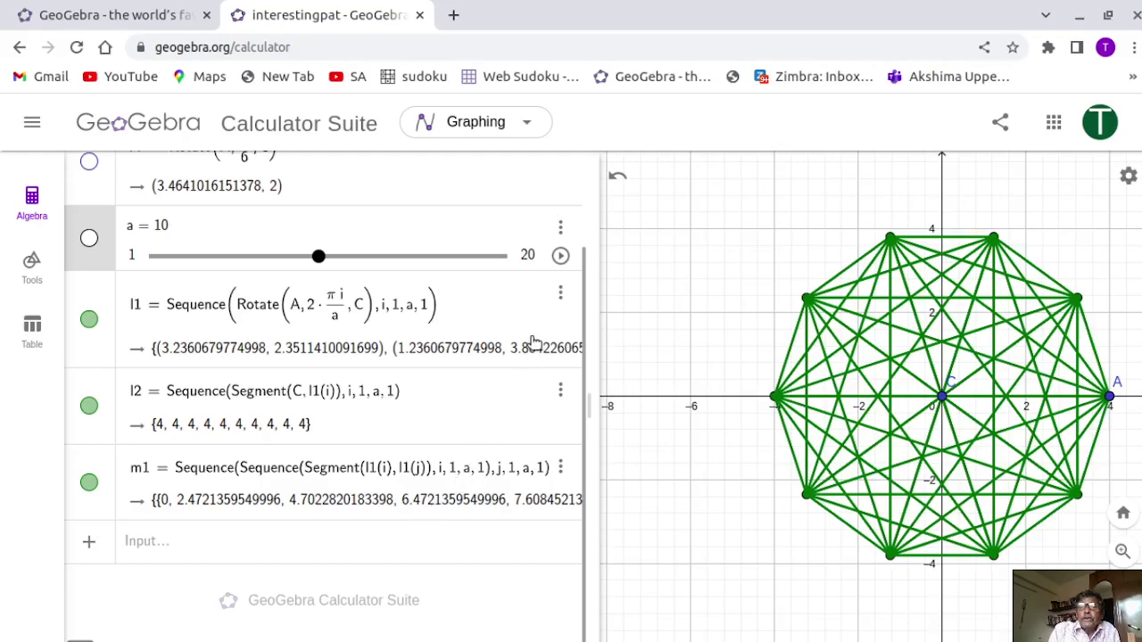
pyautogui.click(560, 256)
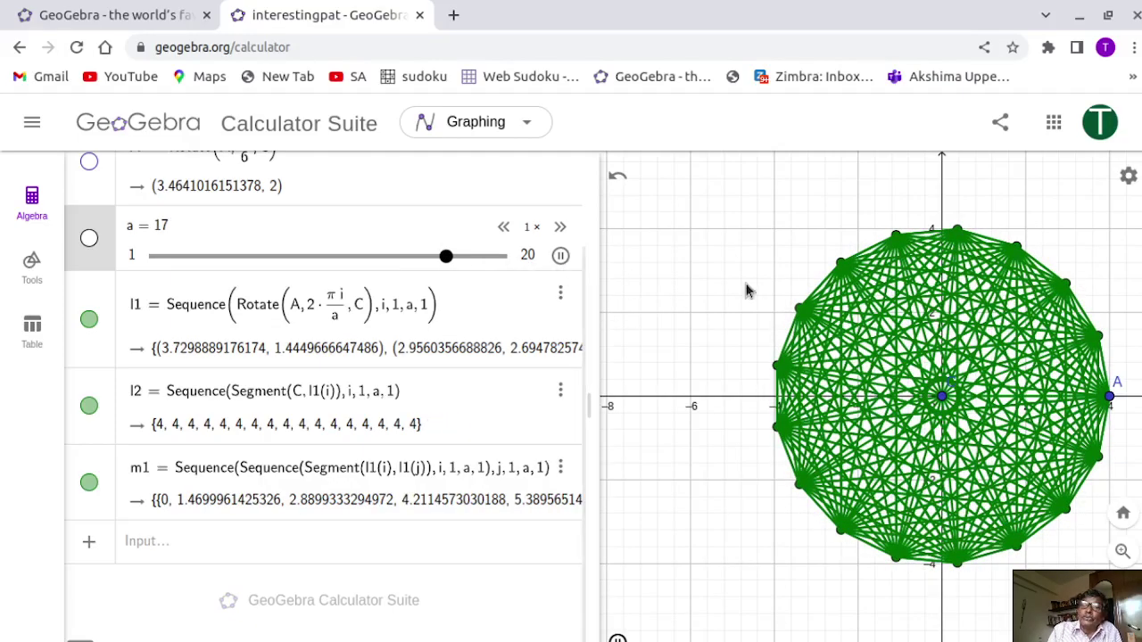
pyautogui.click(561, 257)
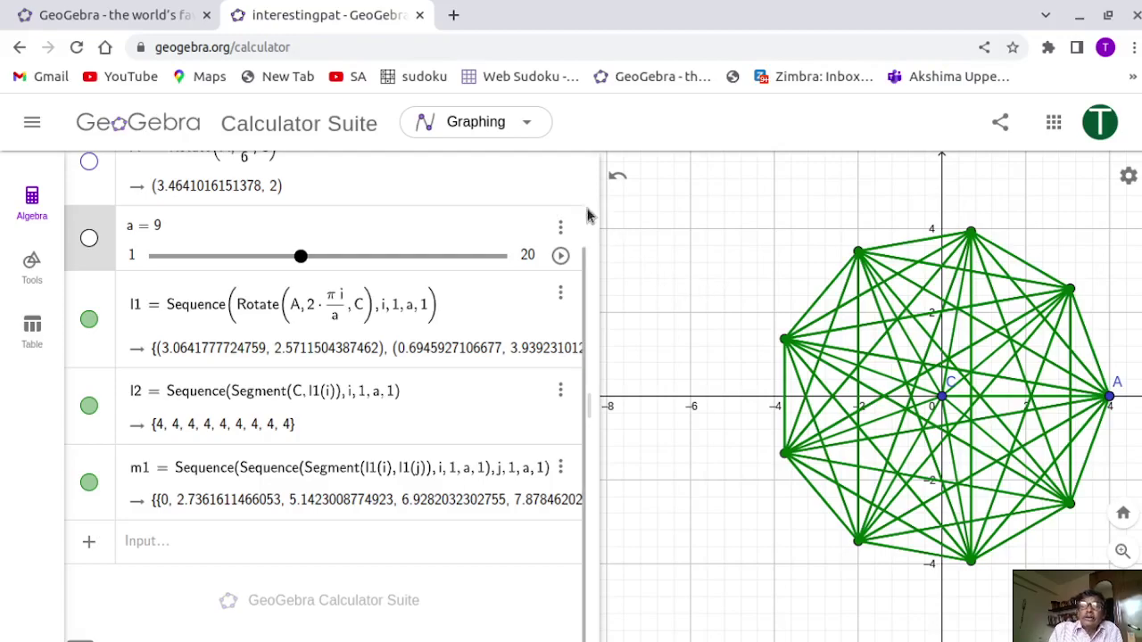
# Narrow the algebra area to enlarge the drawing, and hide the axes and grid.
pyautogui.moveTo(592, 218); pyautogui.dragTo(392, 233)
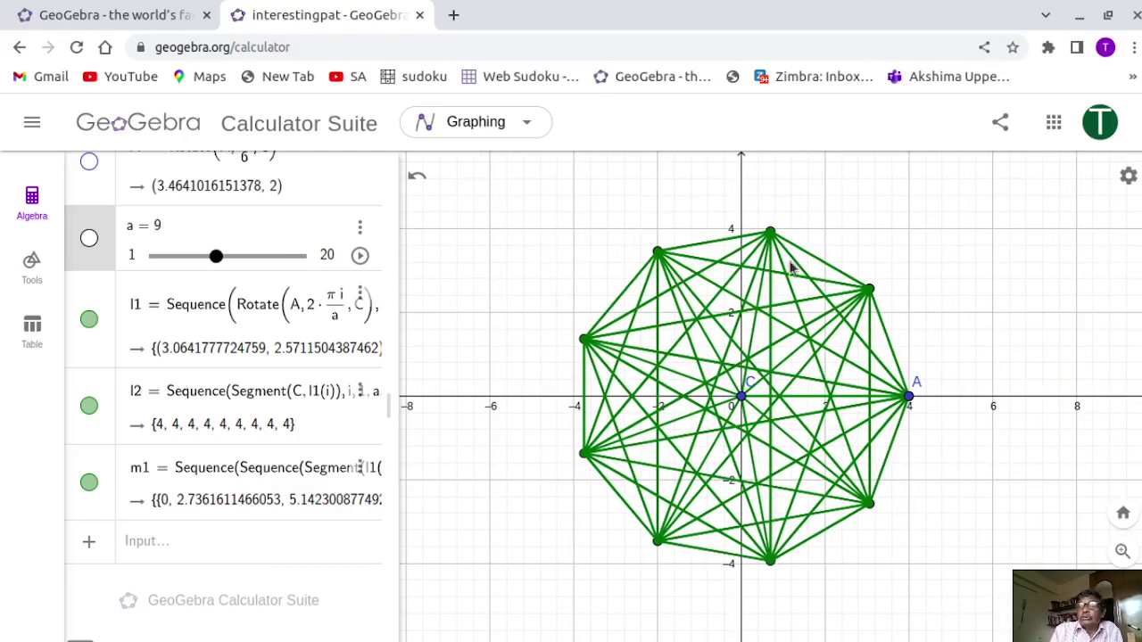
pyautogui.click(1130, 178)
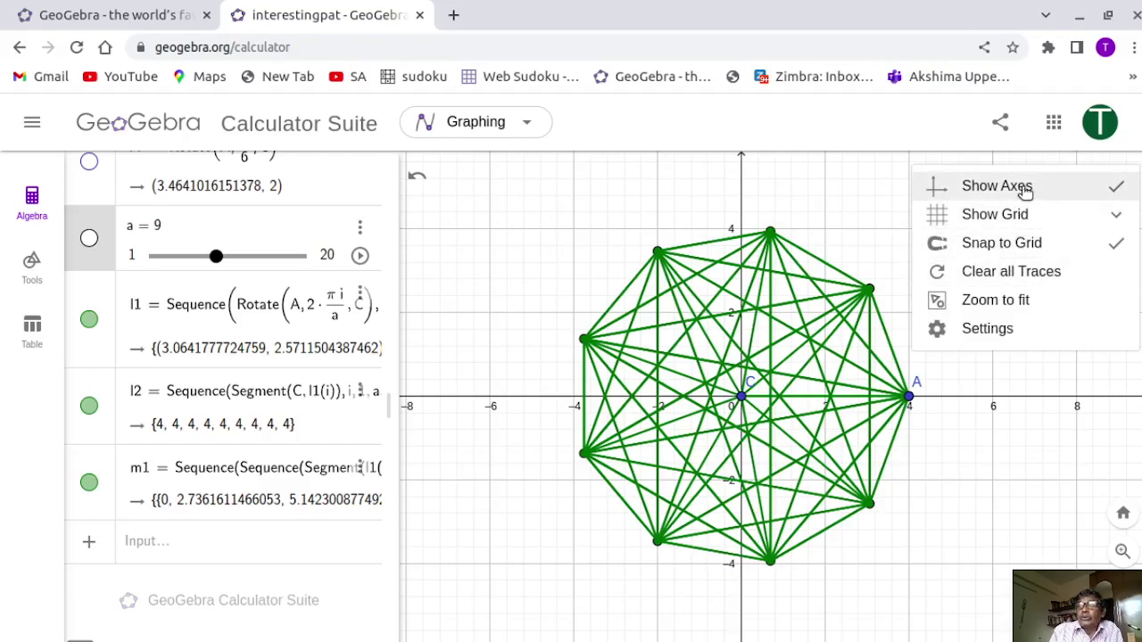
pyautogui.click(1106, 192)
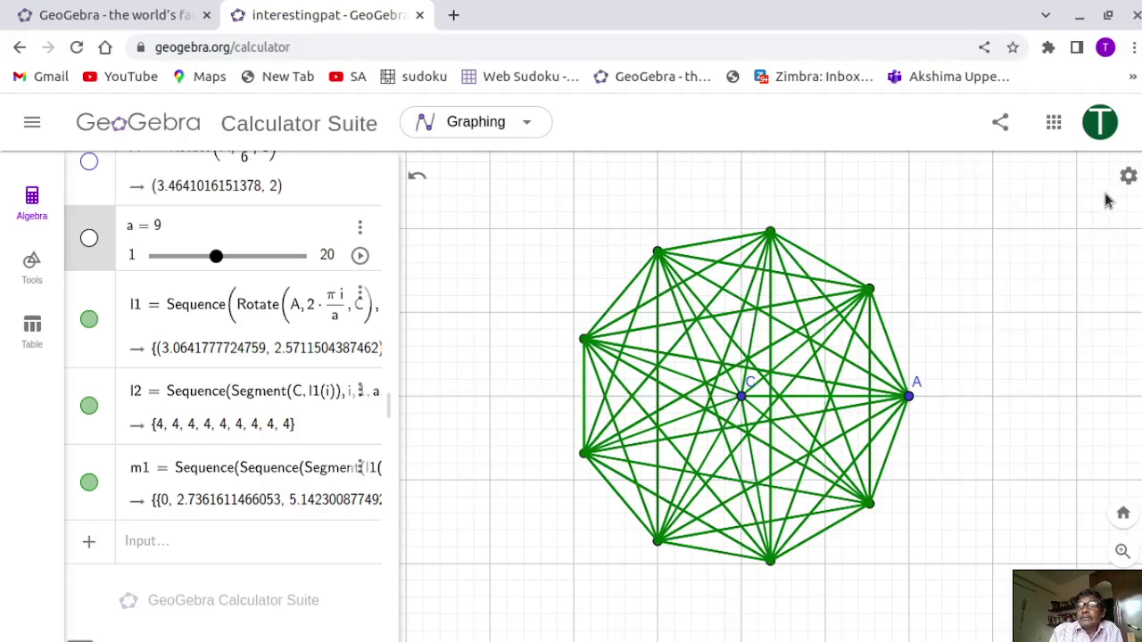
pyautogui.click(1129, 180)
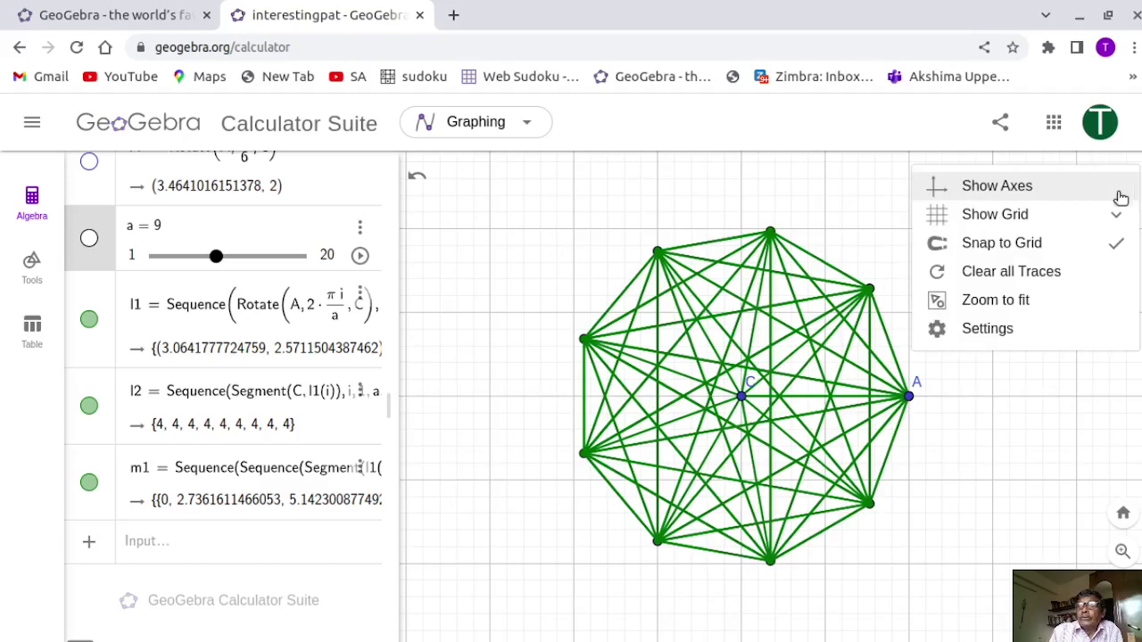
pyautogui.click(1058, 219)
pyautogui.click(1000, 249)
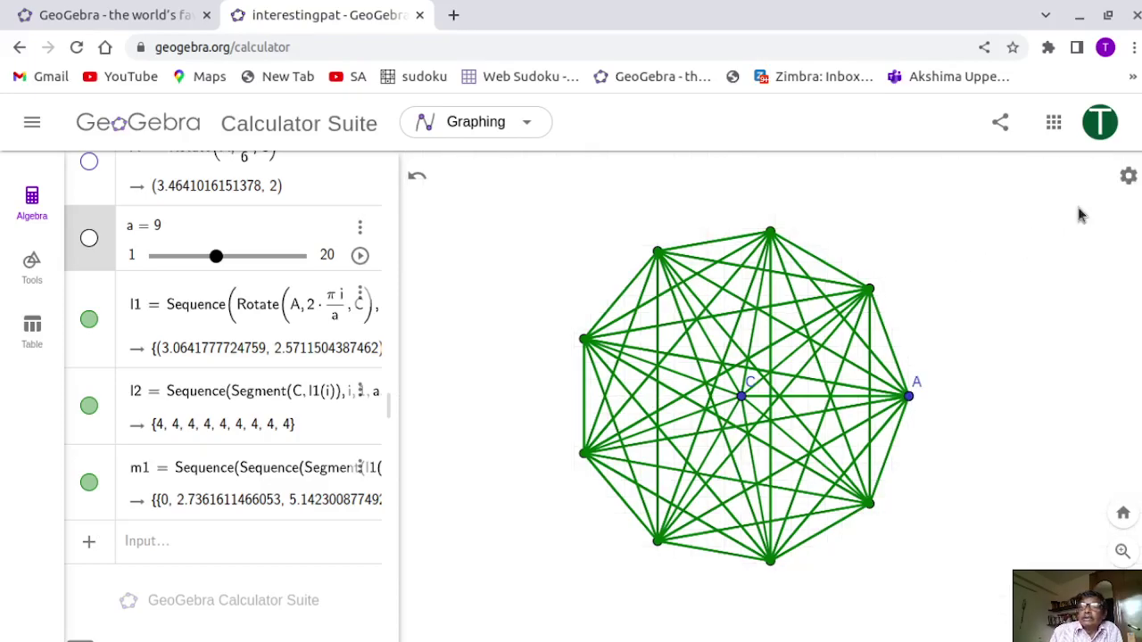
# Set the graphics view's background color to Dark Gray 32, 32, 32 (#202020) and close the settings.
pyautogui.click(1130, 181)
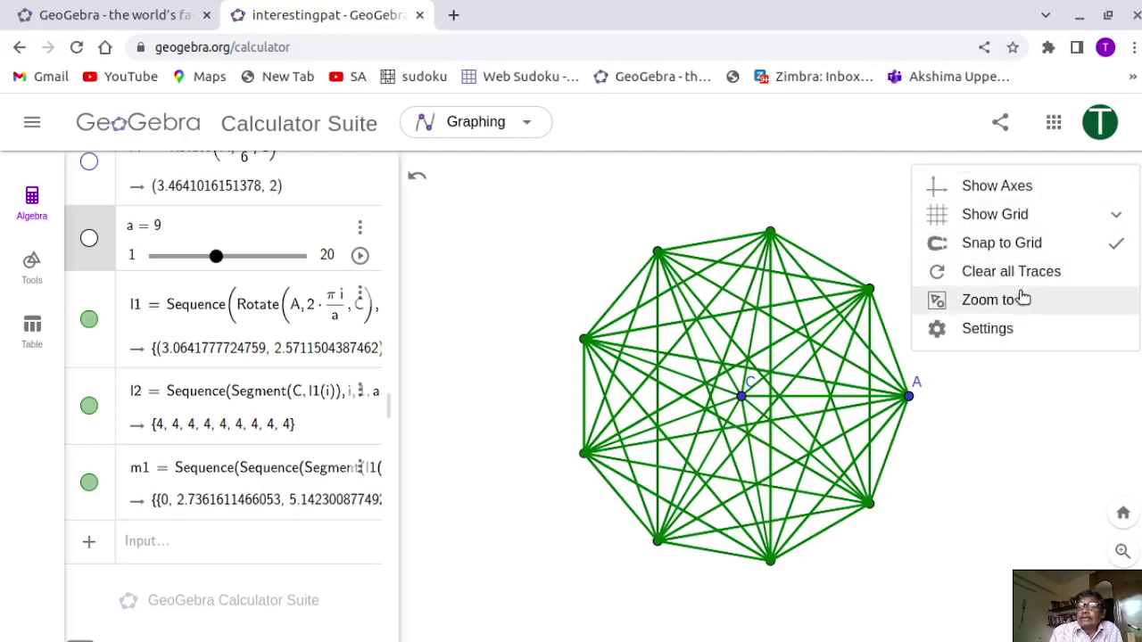
pyautogui.click(984, 328)
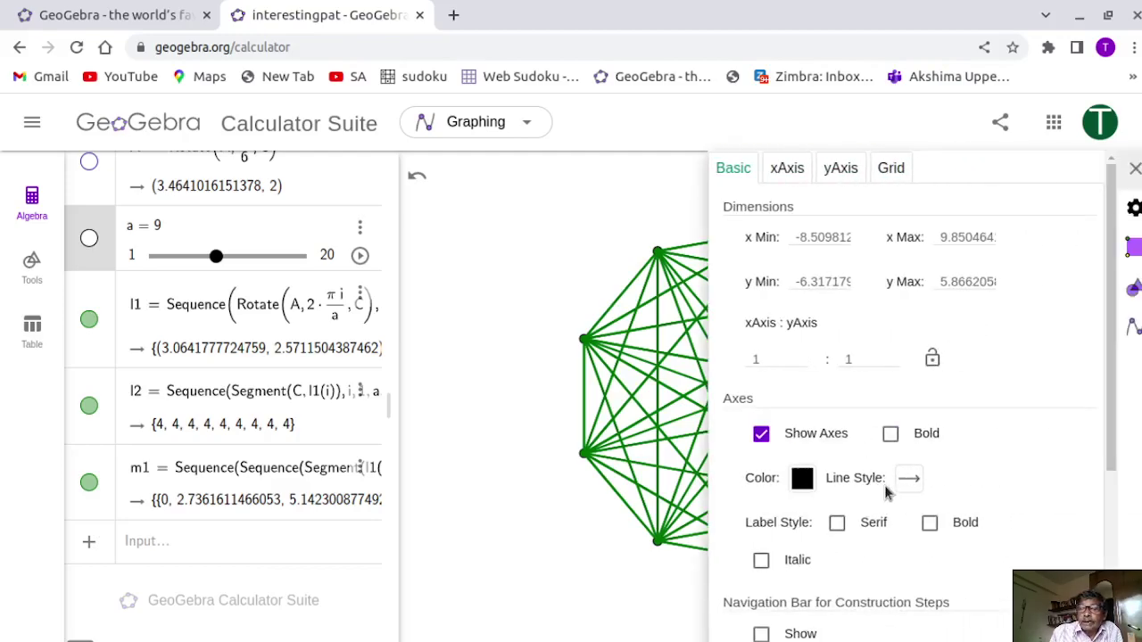
pyautogui.scroll(-3, 886, 492)
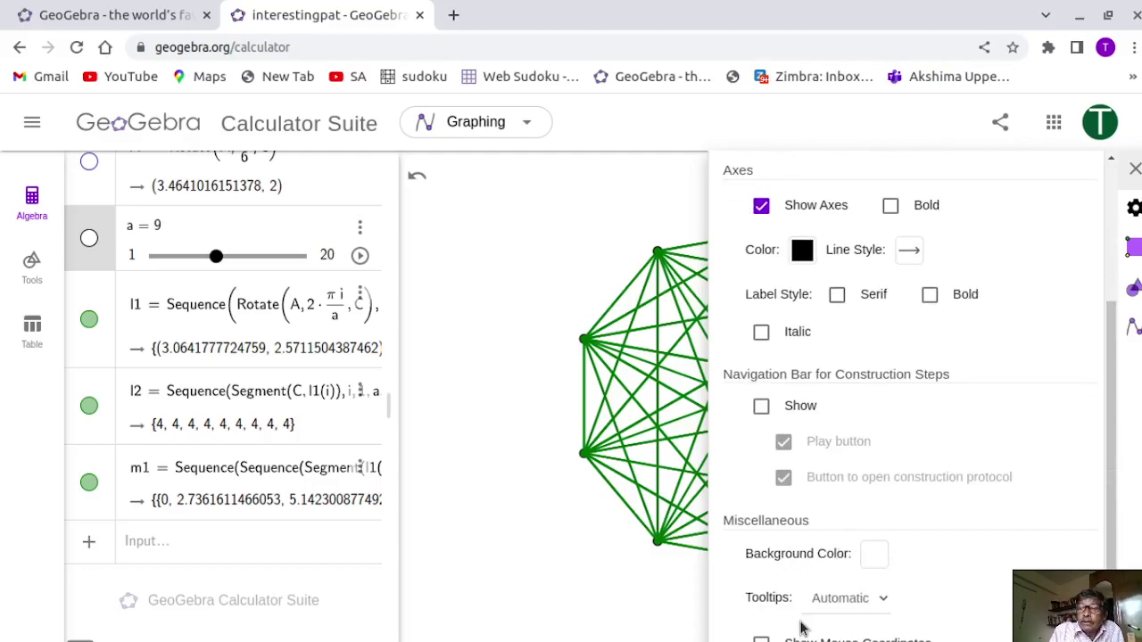
pyautogui.scroll(-1, 961, 510)
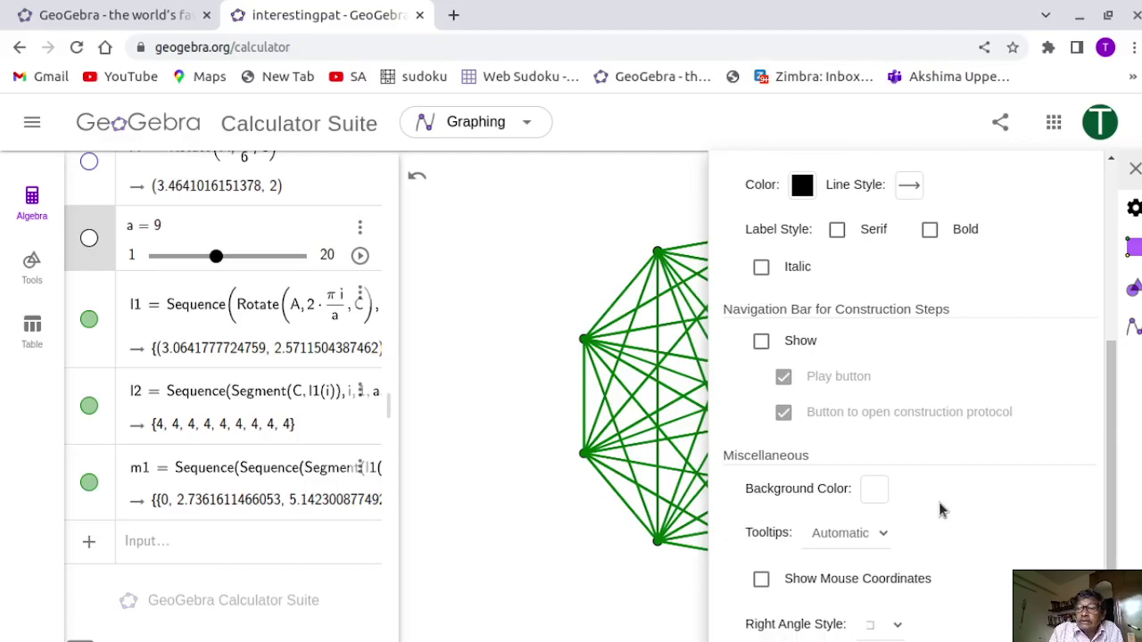
pyautogui.scroll(1, 929, 470)
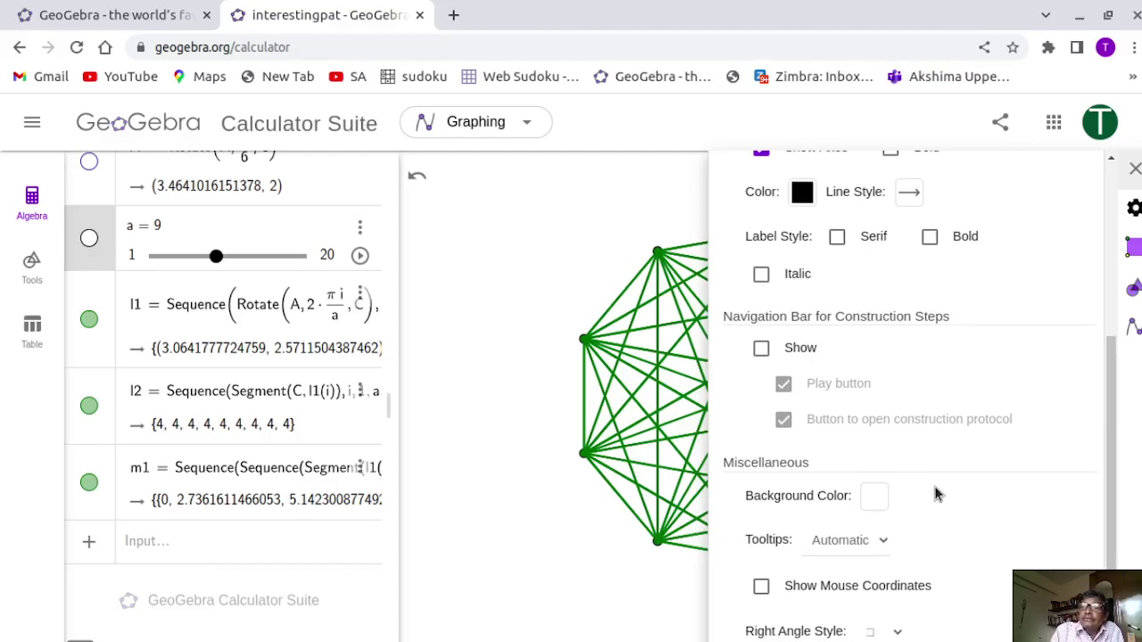
pyautogui.scroll(2, 936, 494)
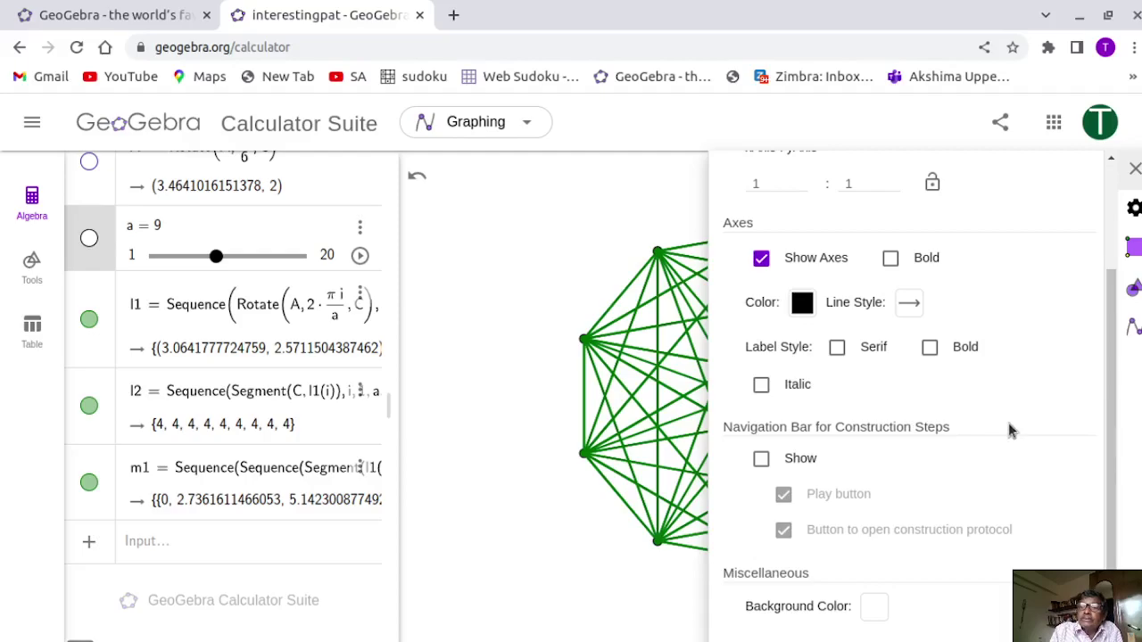
pyautogui.scroll(-2, 1010, 431)
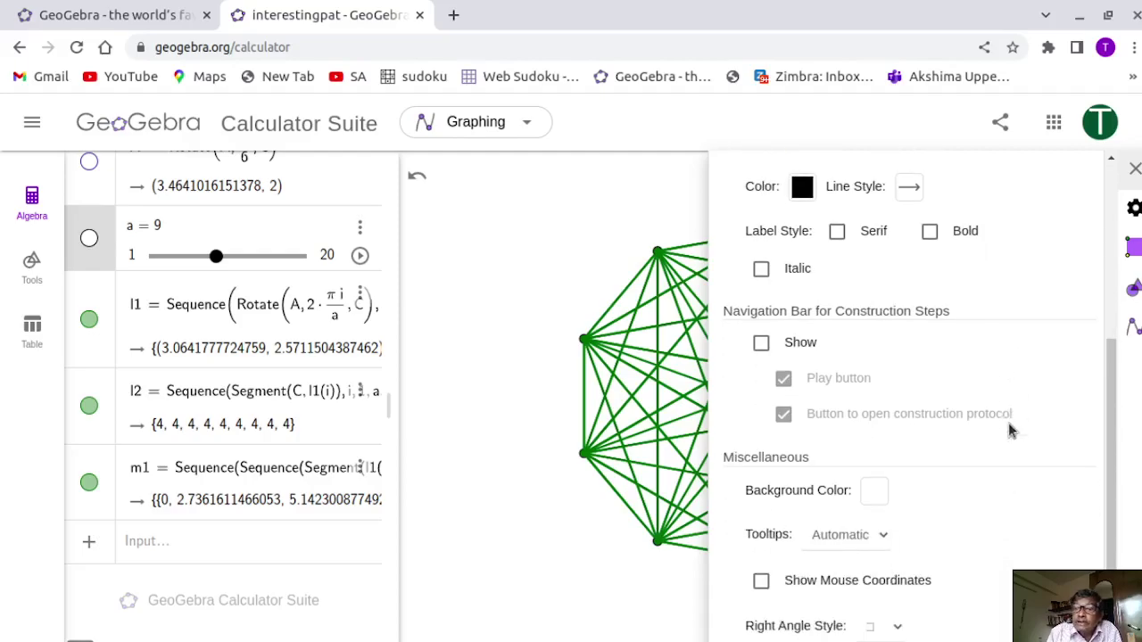
pyautogui.click(875, 491)
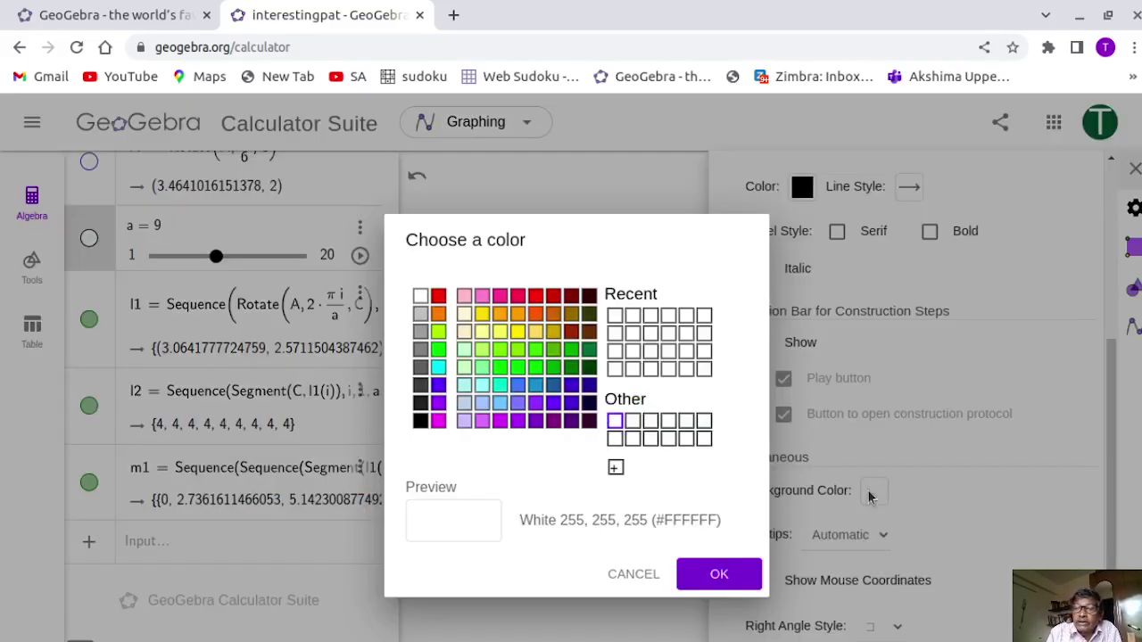
pyautogui.click(420, 402)
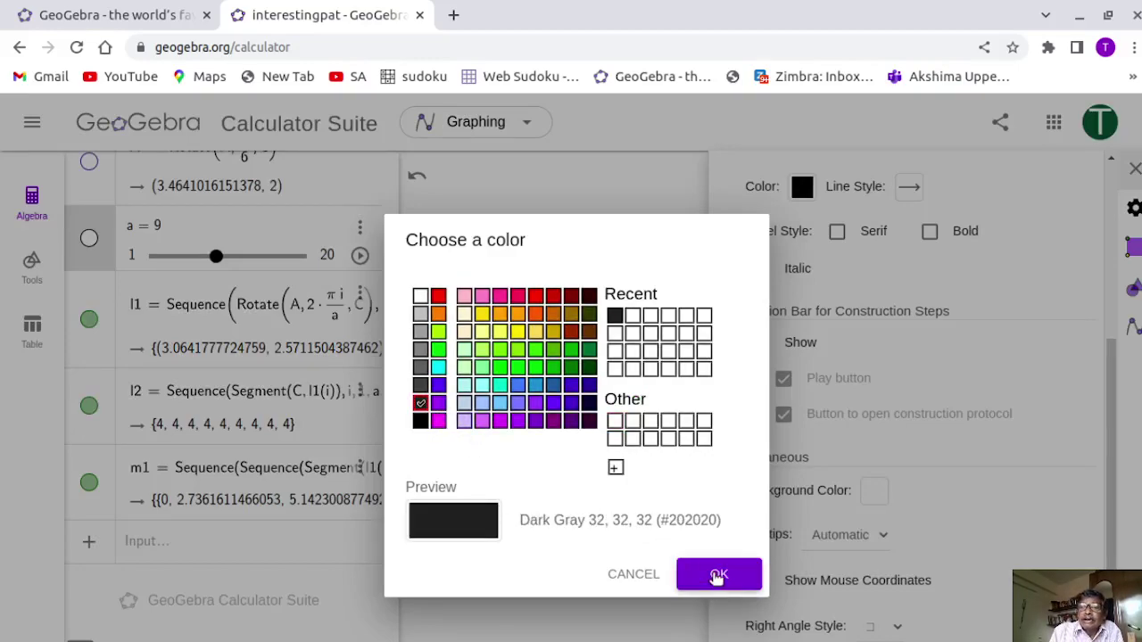
pyautogui.click(719, 575)
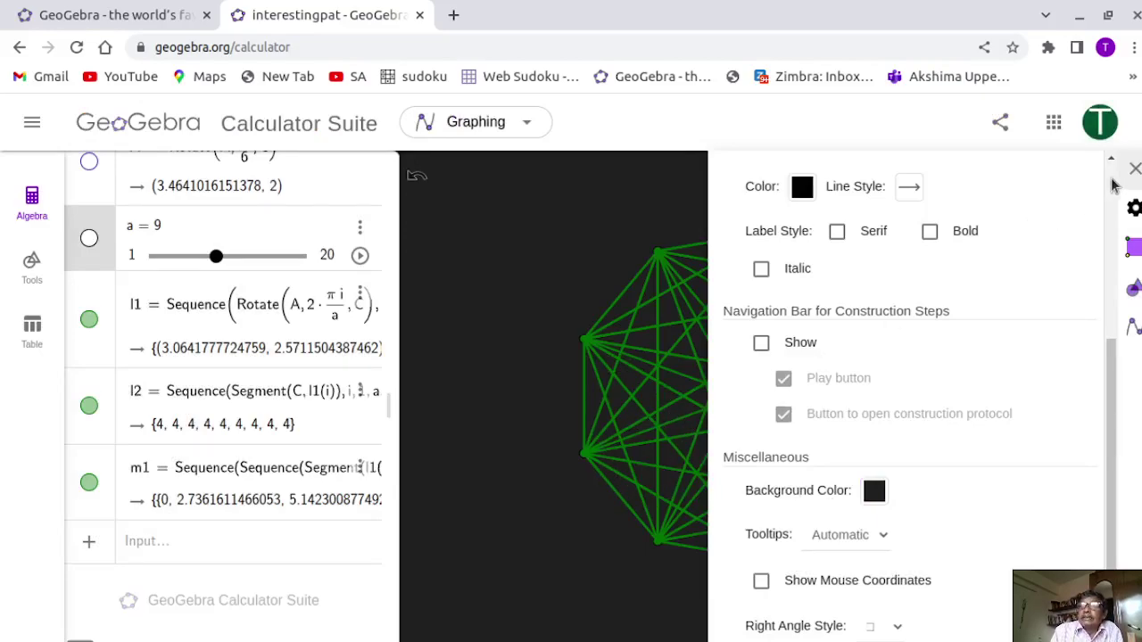
pyautogui.click(1133, 169)
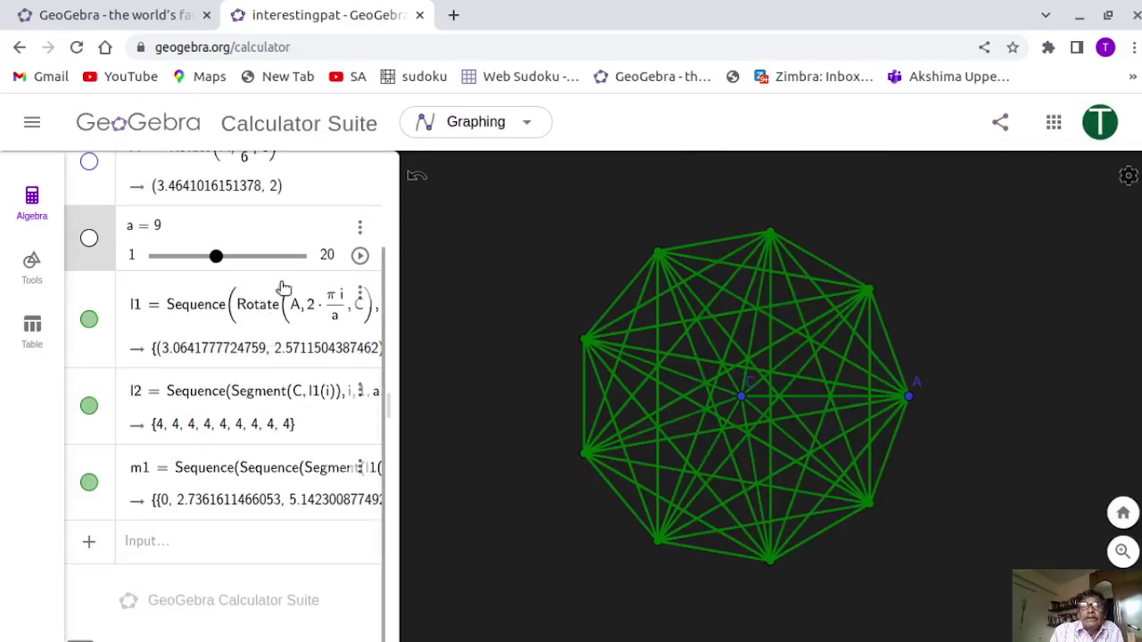
# Animate slider a to preview the pattern on the dark background, pausing at a = 6.
pyautogui.click(360, 256)
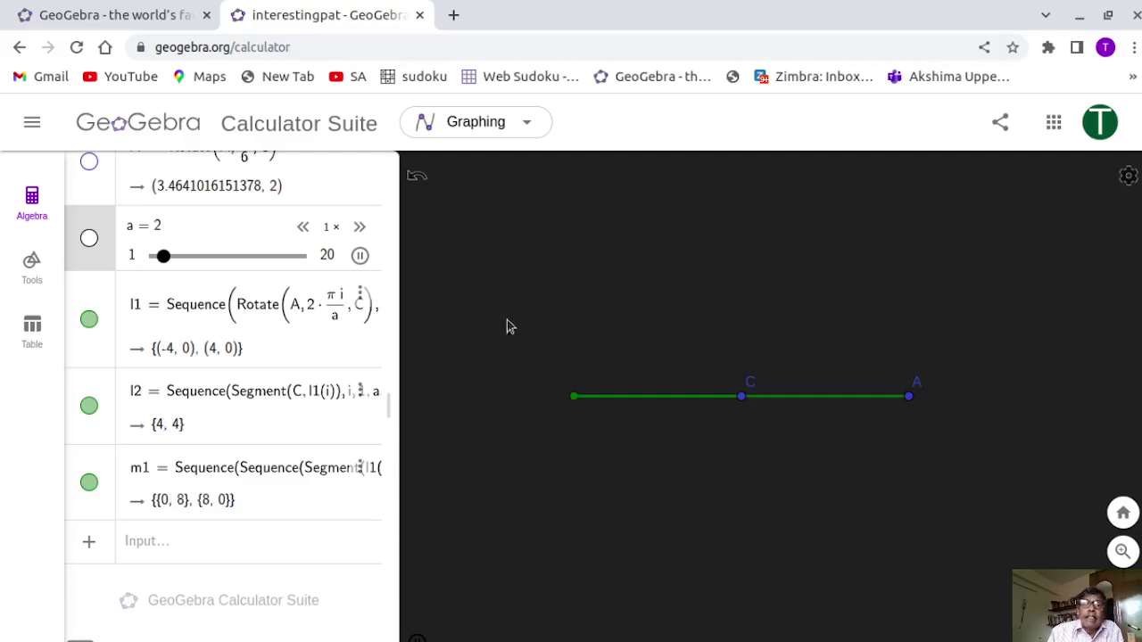
pyautogui.click(362, 257)
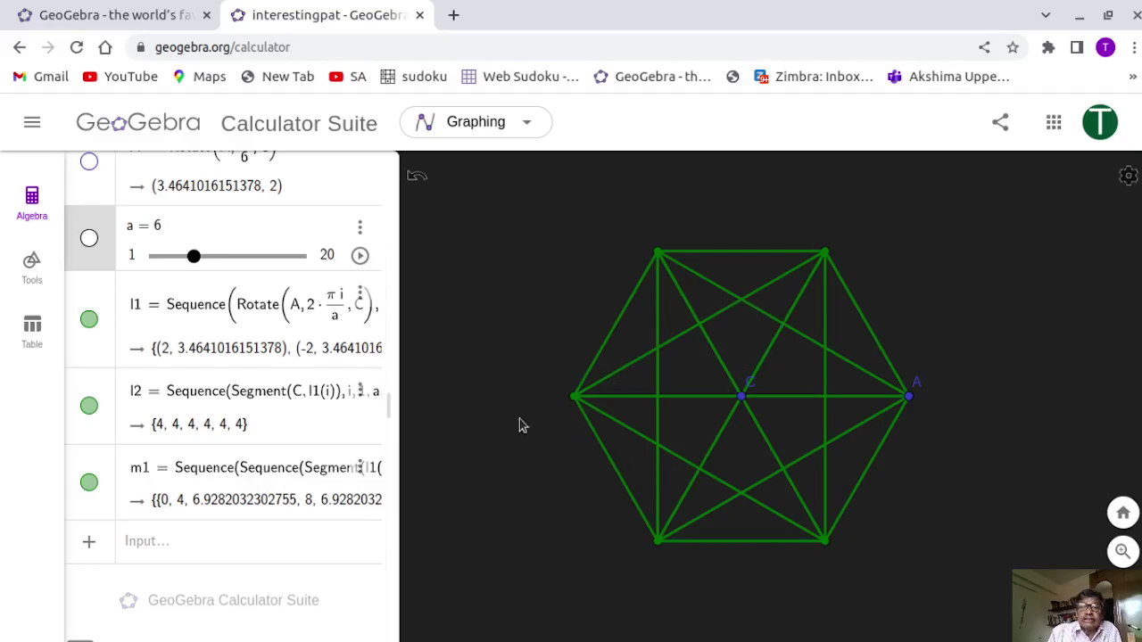
# Open the advanced settings of list m1 and switch its dynamic colors from RGB to HSL.
pyautogui.click(359, 470)
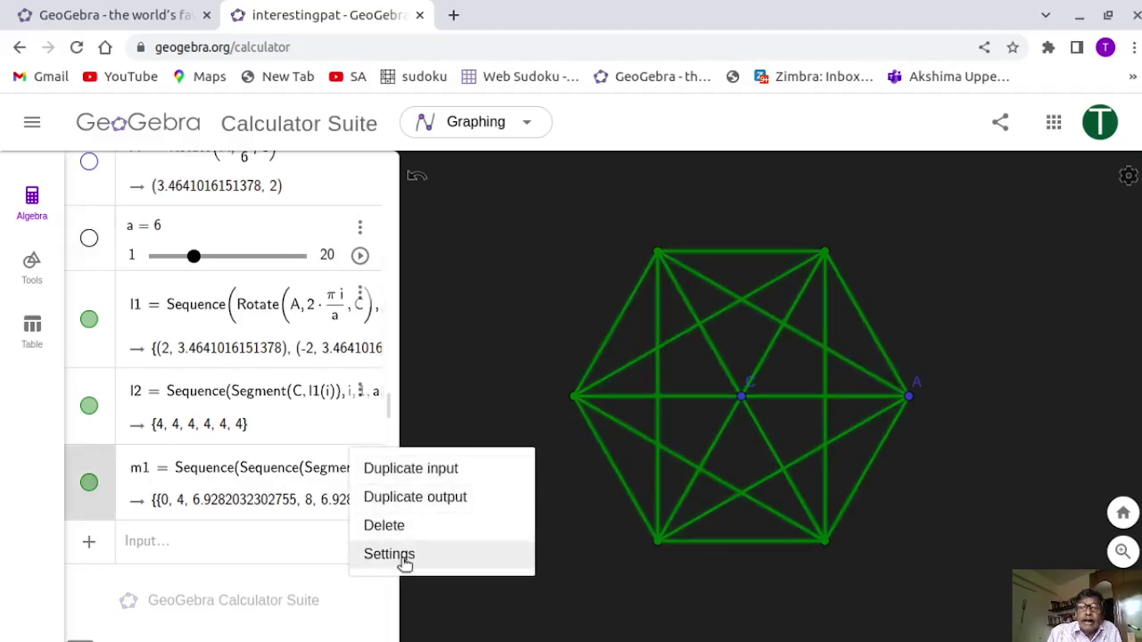
pyautogui.click(389, 554)
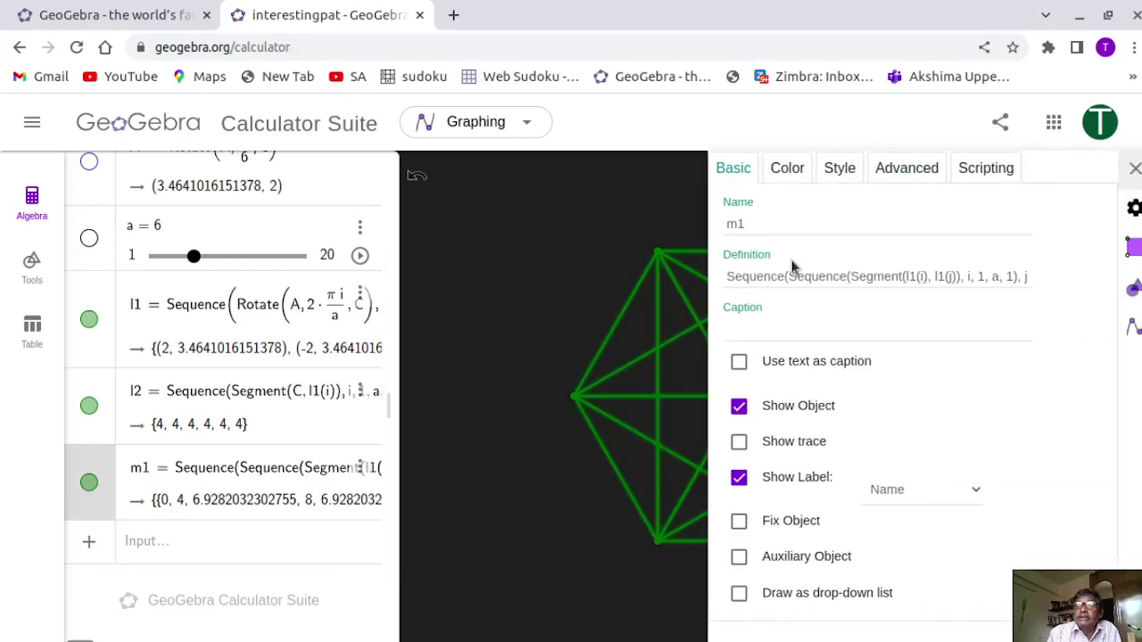
pyautogui.click(901, 172)
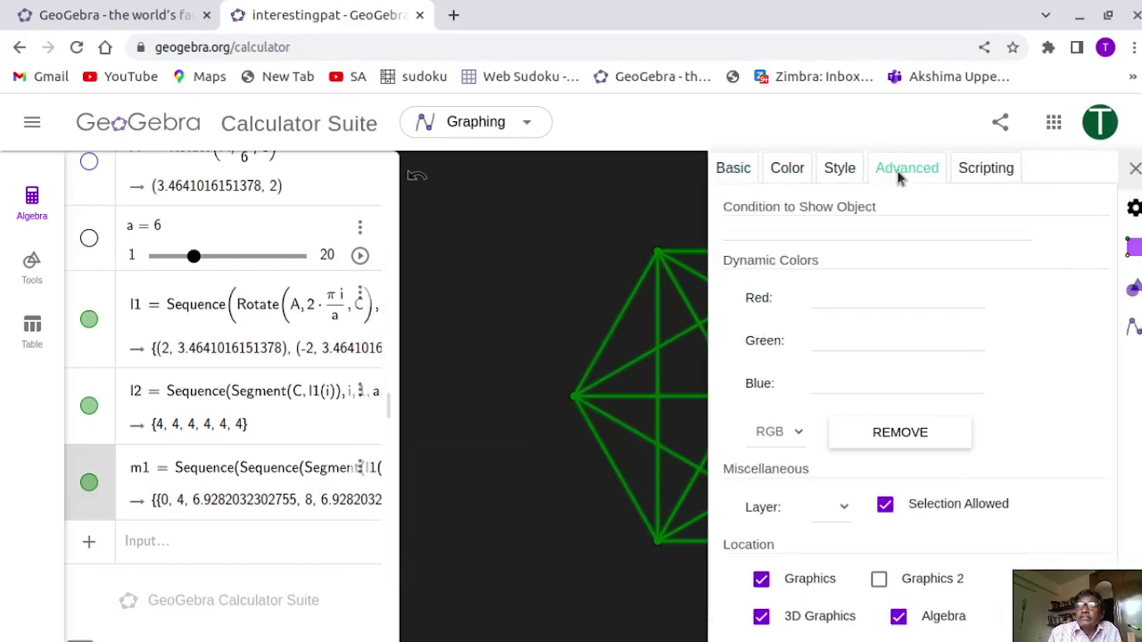
pyautogui.click(873, 209)
pyautogui.click(844, 341)
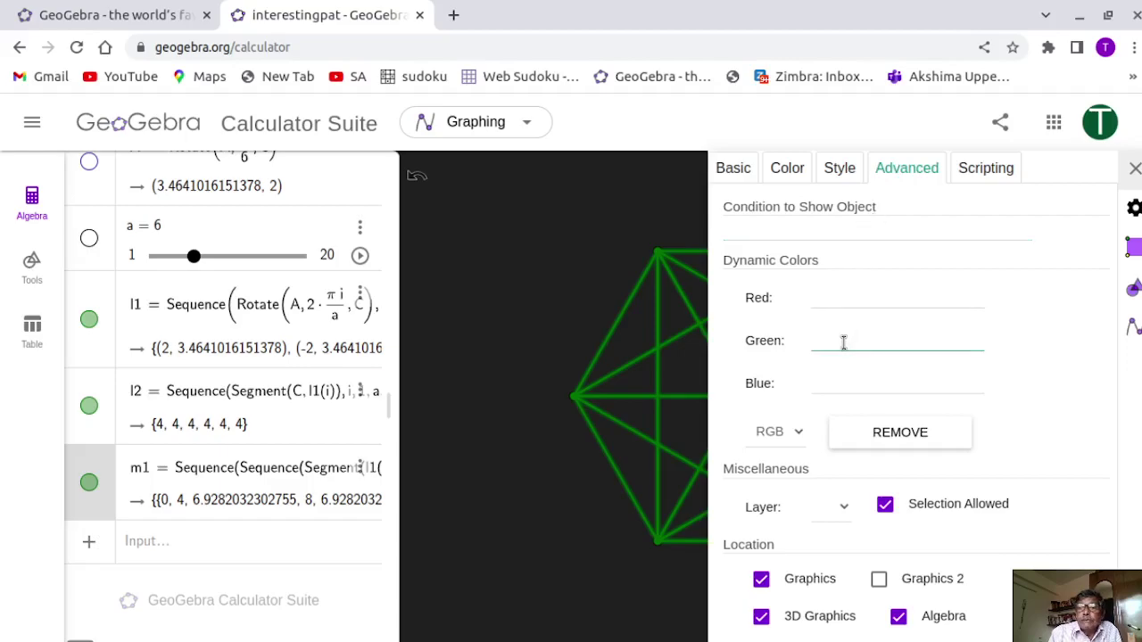
pyautogui.click(799, 433)
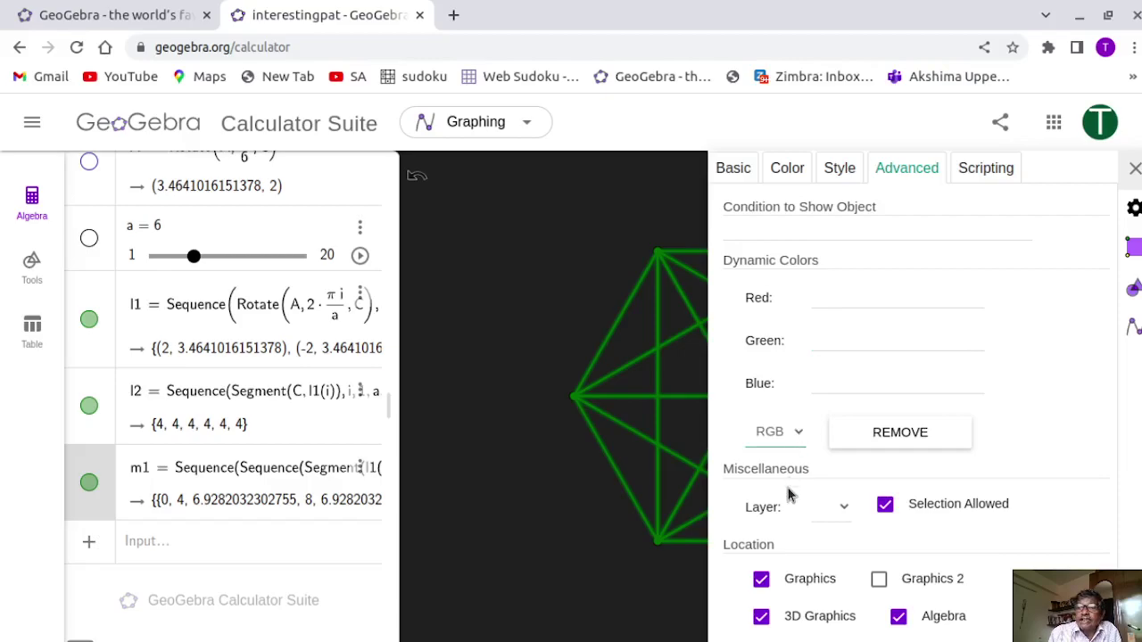
pyautogui.click(793, 489)
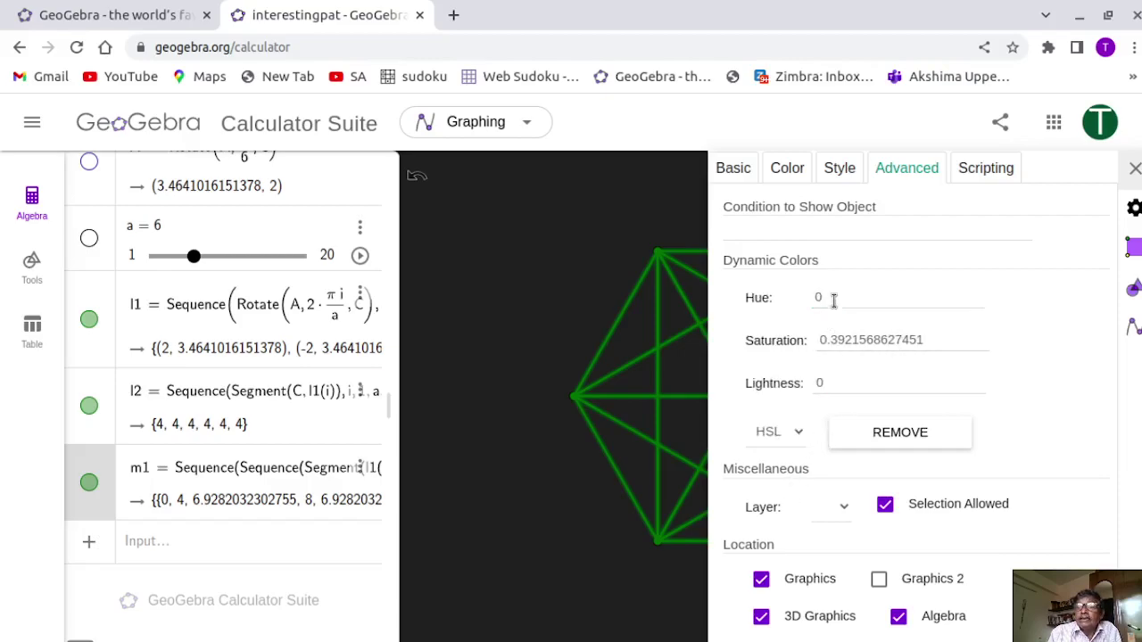
# Set the dynamic hue of list m1 to abs(sin(a)) and its lightness to .7.
pyautogui.moveTo(820, 296); pyautogui.dragTo(788, 308)
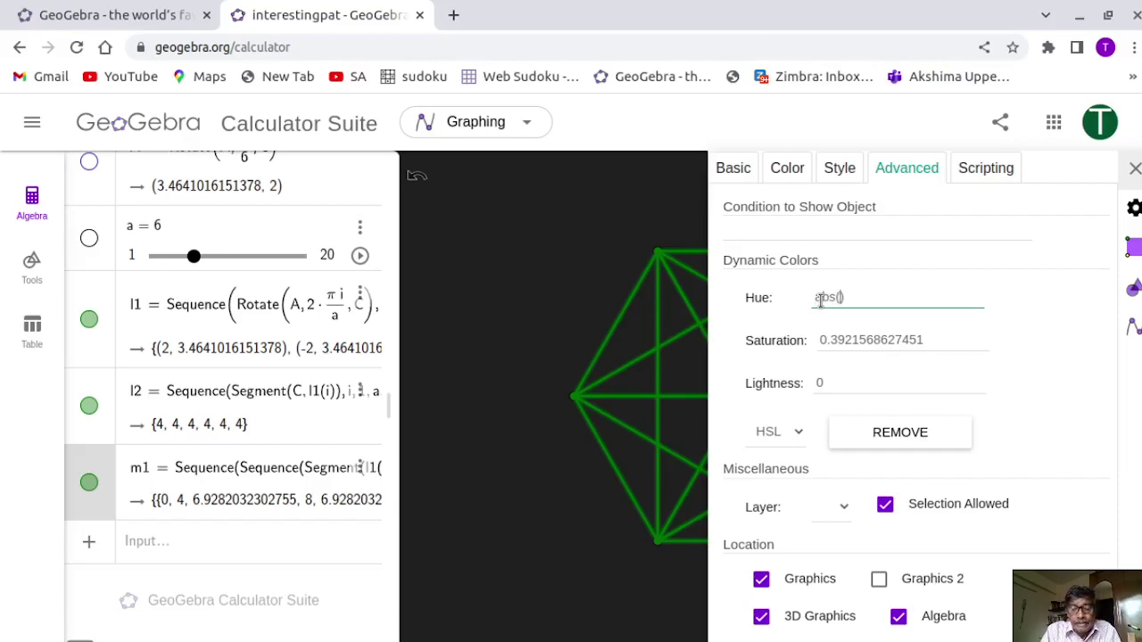
pyautogui.write('n(a')
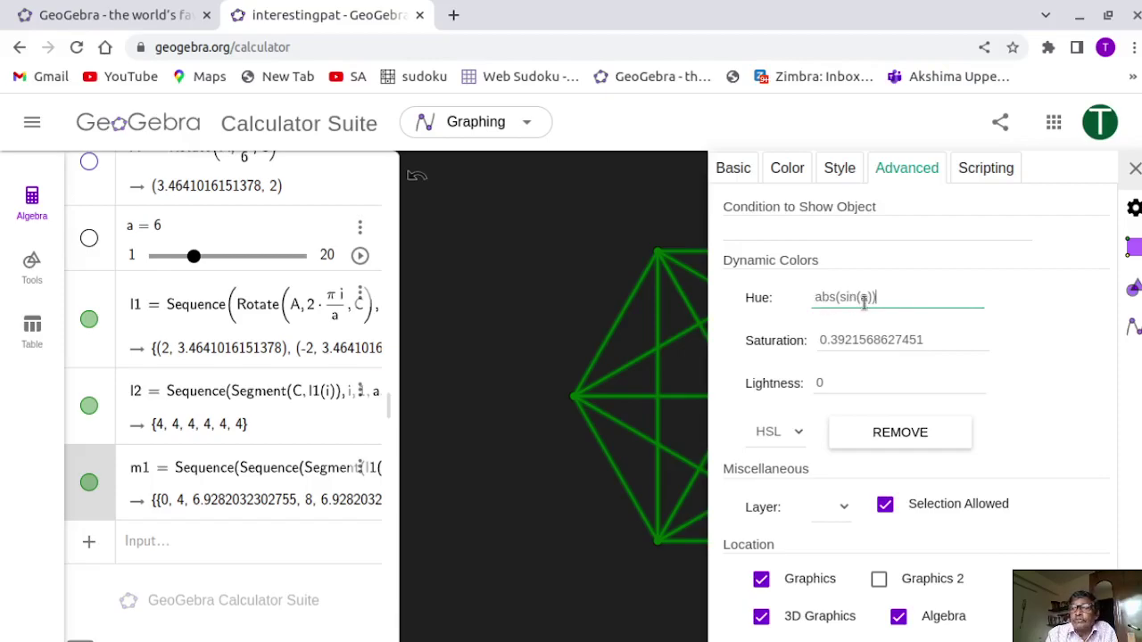
pyautogui.click(862, 379)
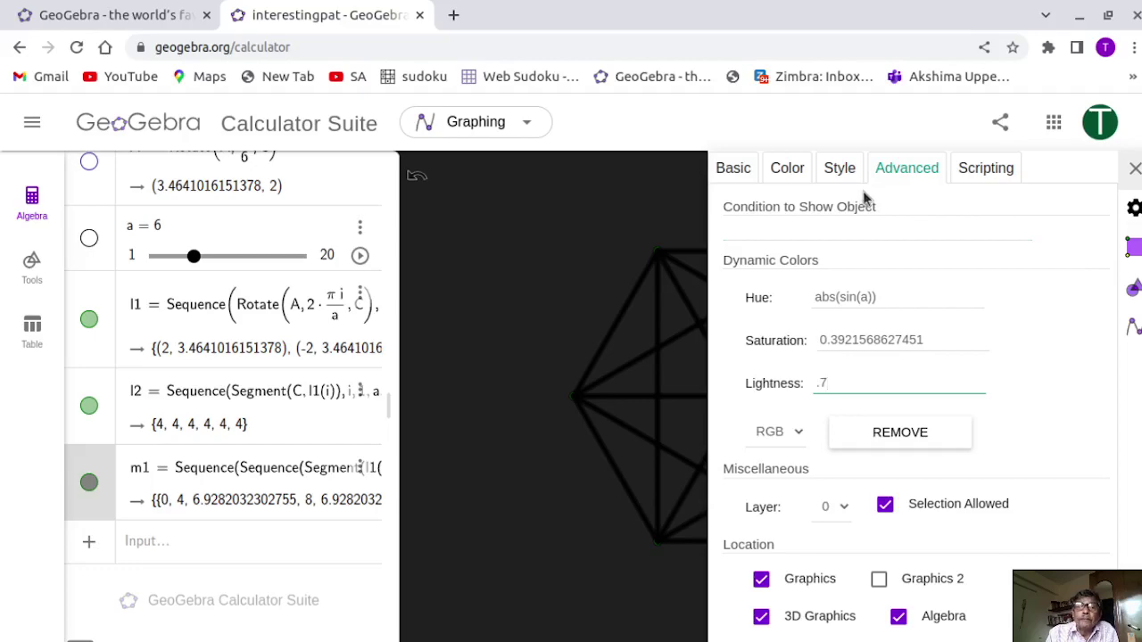
# Style list m1 with line thickness 2, line opacity 25 and size 15, and close the settings.
pyautogui.click(841, 176)
pyautogui.moveTo(865, 211)
pyautogui.mouseDown()
pyautogui.moveTo(837, 209)
pyautogui.moveTo(845, 214)
pyautogui.mouseUp()
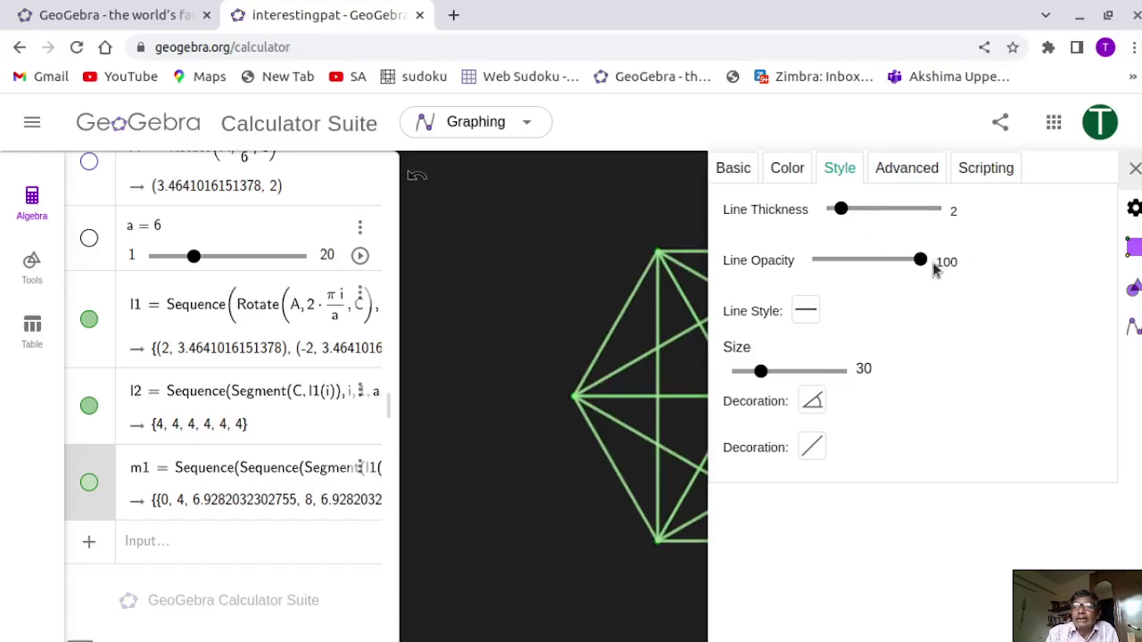
pyautogui.moveTo(919, 265); pyautogui.dragTo(848, 270)
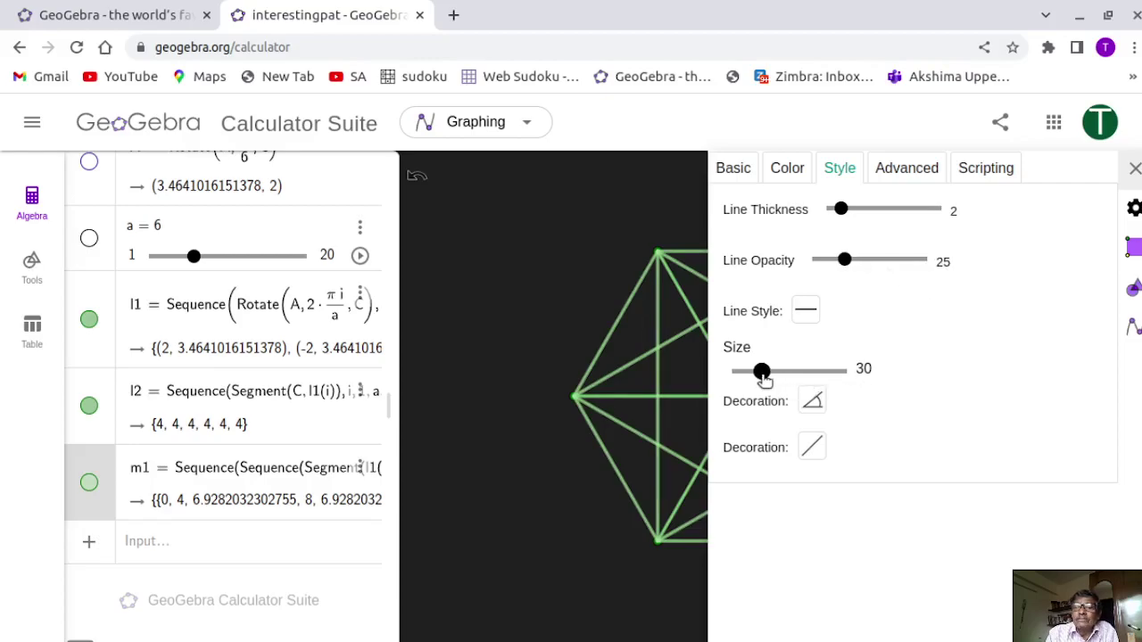
pyautogui.moveTo(760, 373); pyautogui.dragTo(748, 375)
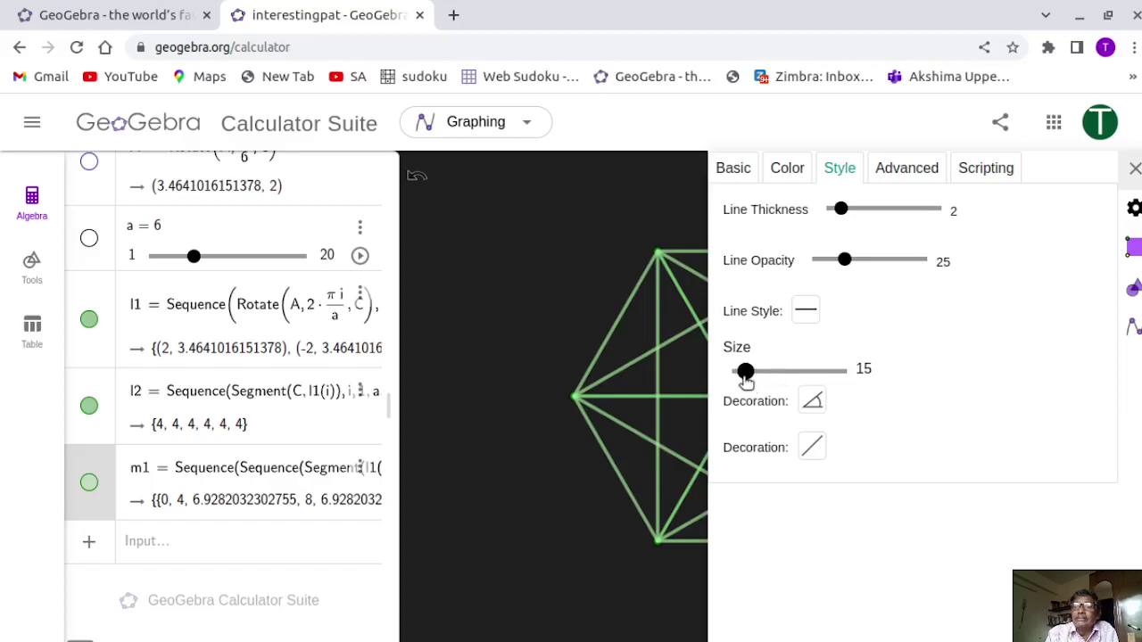
pyautogui.moveTo(746, 379); pyautogui.dragTo(746, 380)
pyautogui.click(1134, 168)
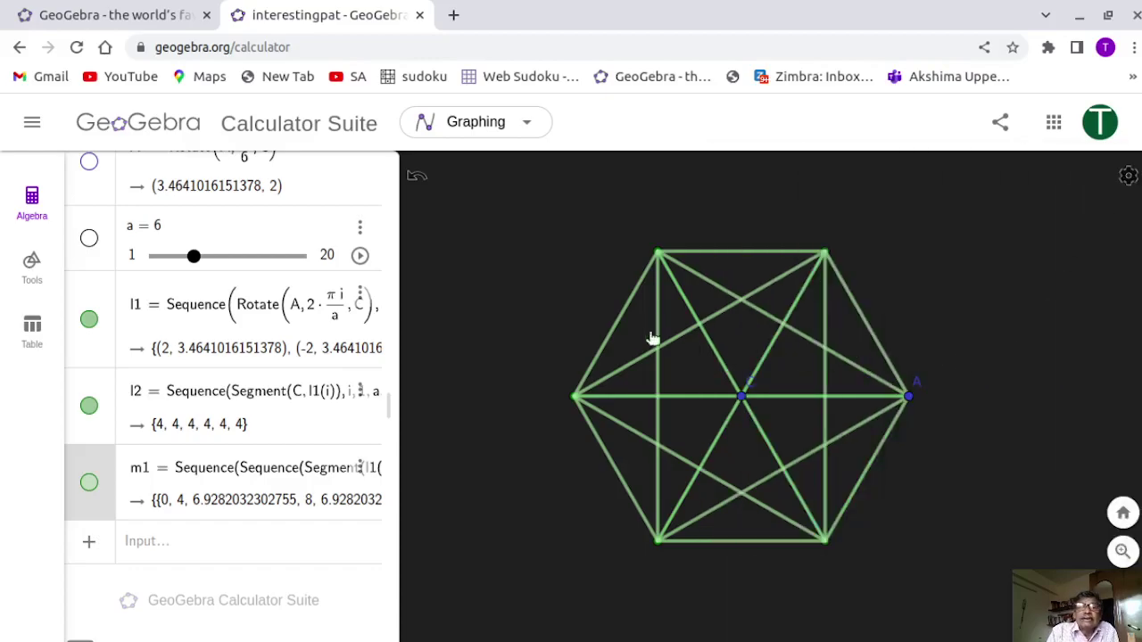
# Animate slider a to run the color-changing pattern, pausing at a = 17.
pyautogui.click(360, 256)
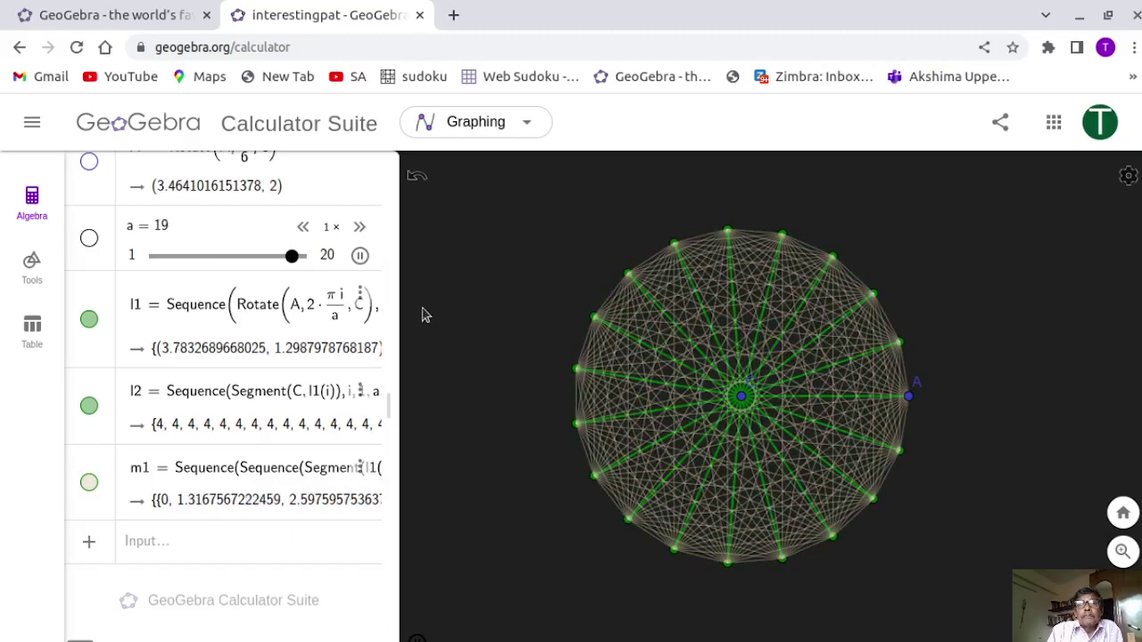
pyautogui.click(360, 255)
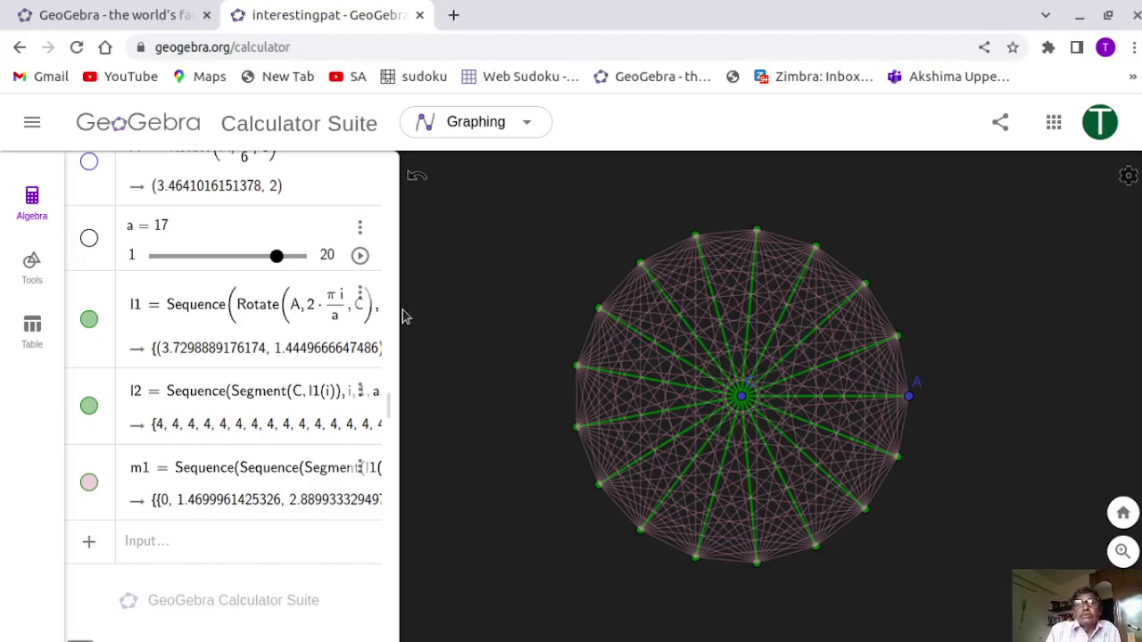
# Resize the algebra area to review the full Sequence definitions of lists l1, l2 and m1 alongside the drawing.
pyautogui.moveTo(388, 302); pyautogui.dragTo(702, 283)
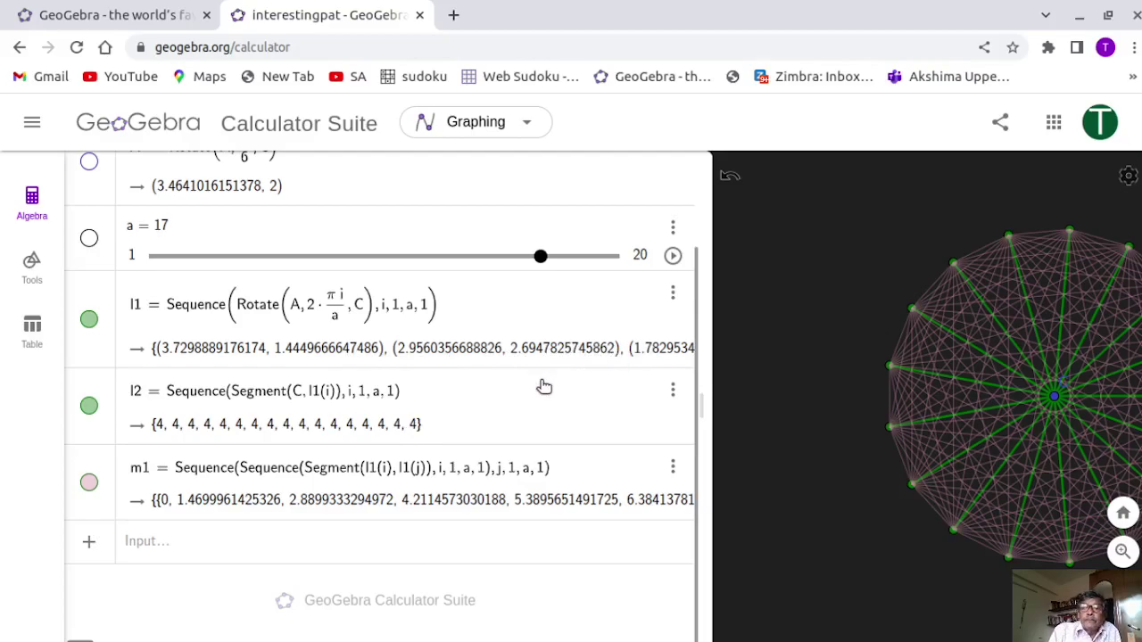
pyautogui.scroll(2, 285, 397)
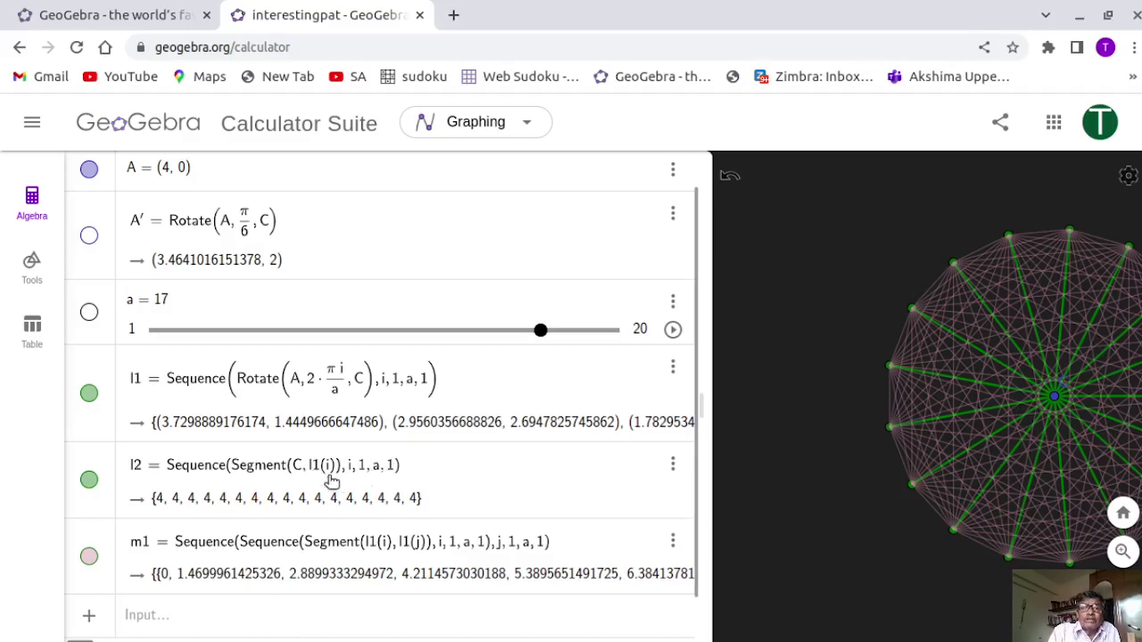
pyautogui.scroll(-1, 522, 491)
pyautogui.scroll(-1, 522, 490)
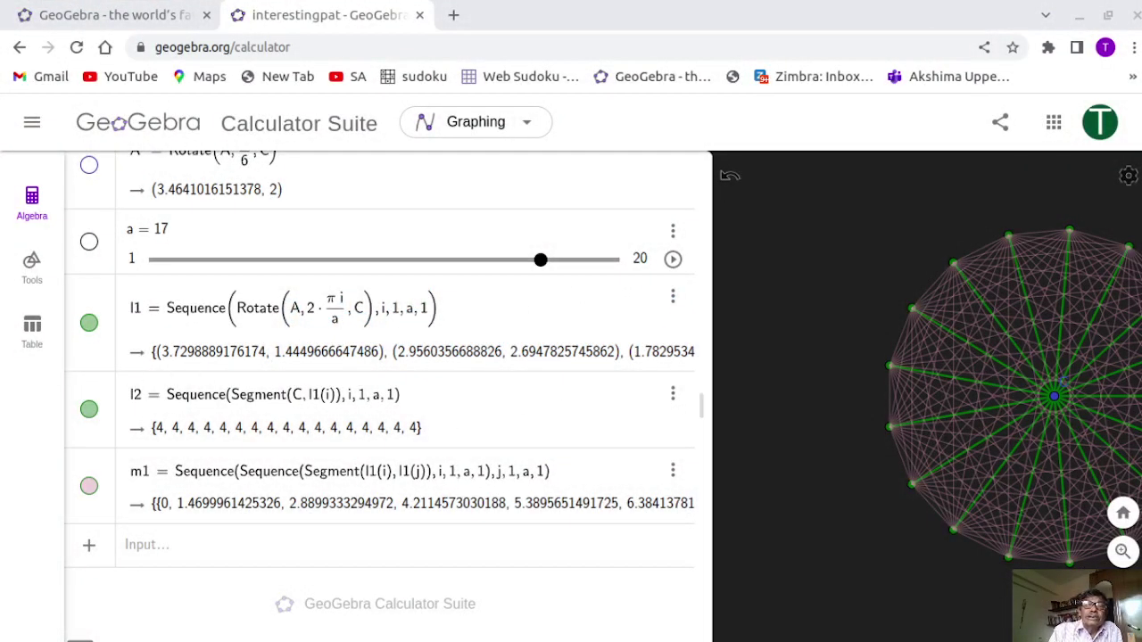
pyautogui.hotkey('alt', 'Tab')
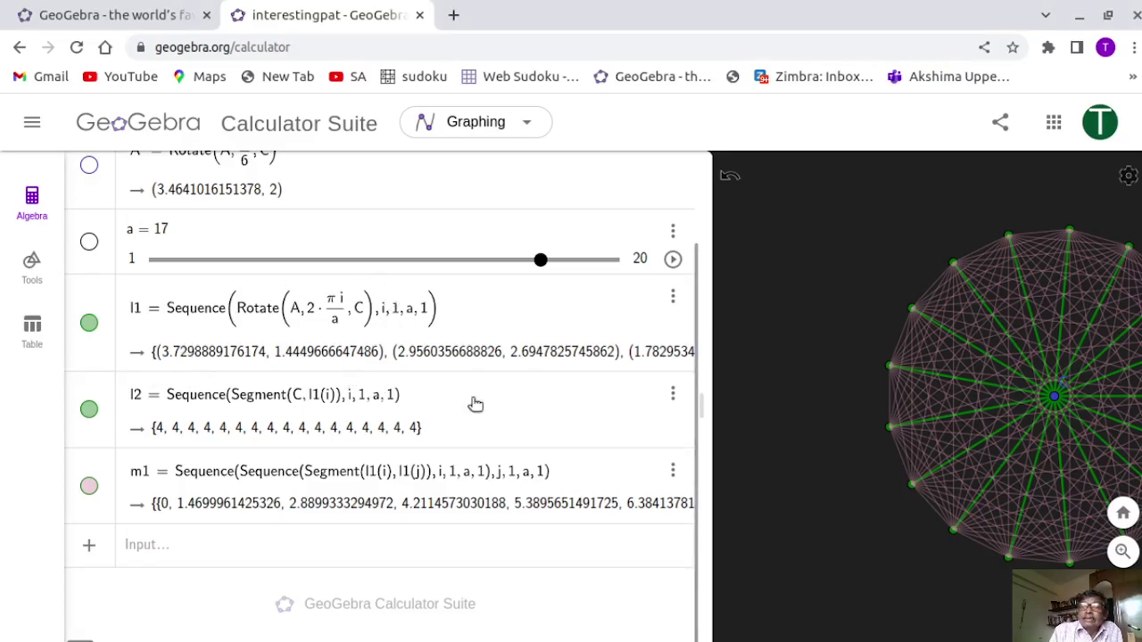
pyautogui.moveTo(705, 401); pyautogui.dragTo(469, 406)
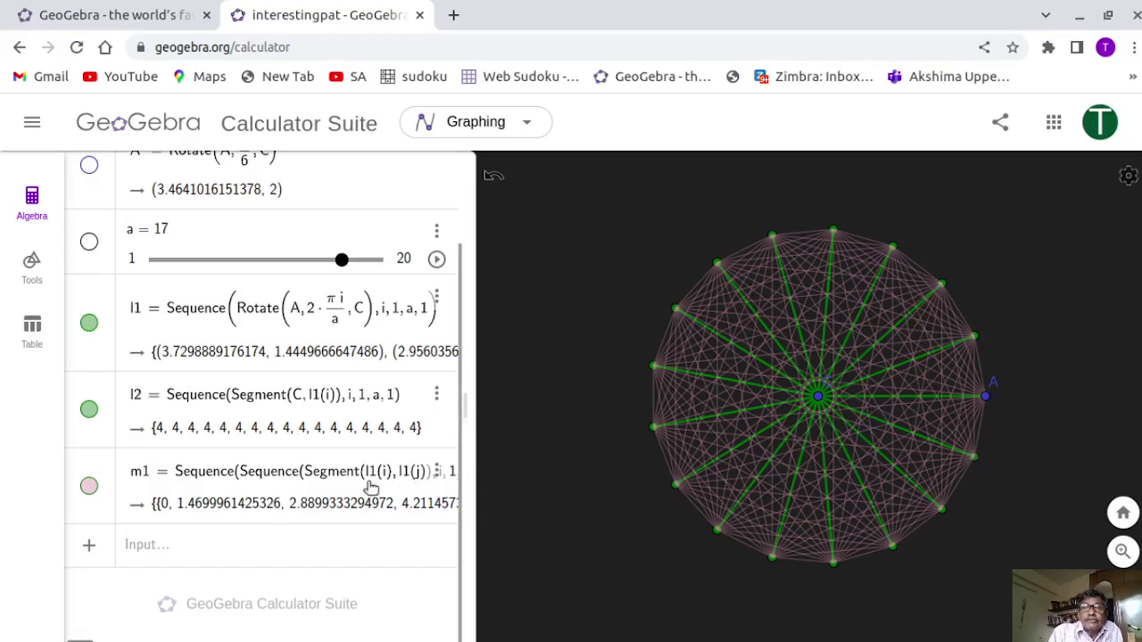
pyautogui.moveTo(461, 416); pyautogui.dragTo(627, 409)
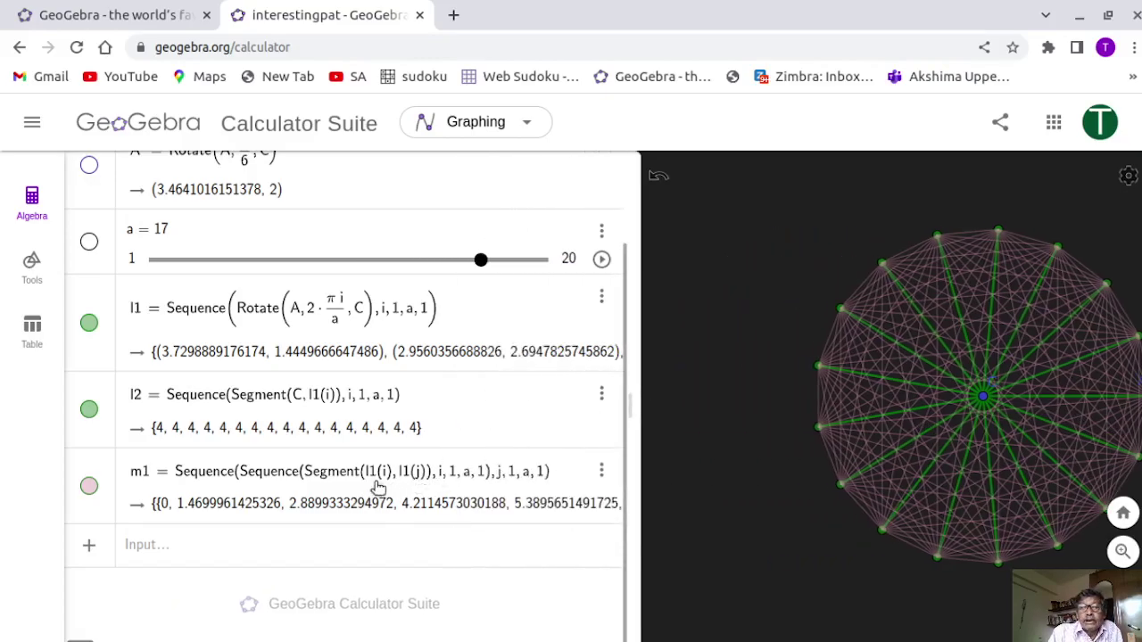